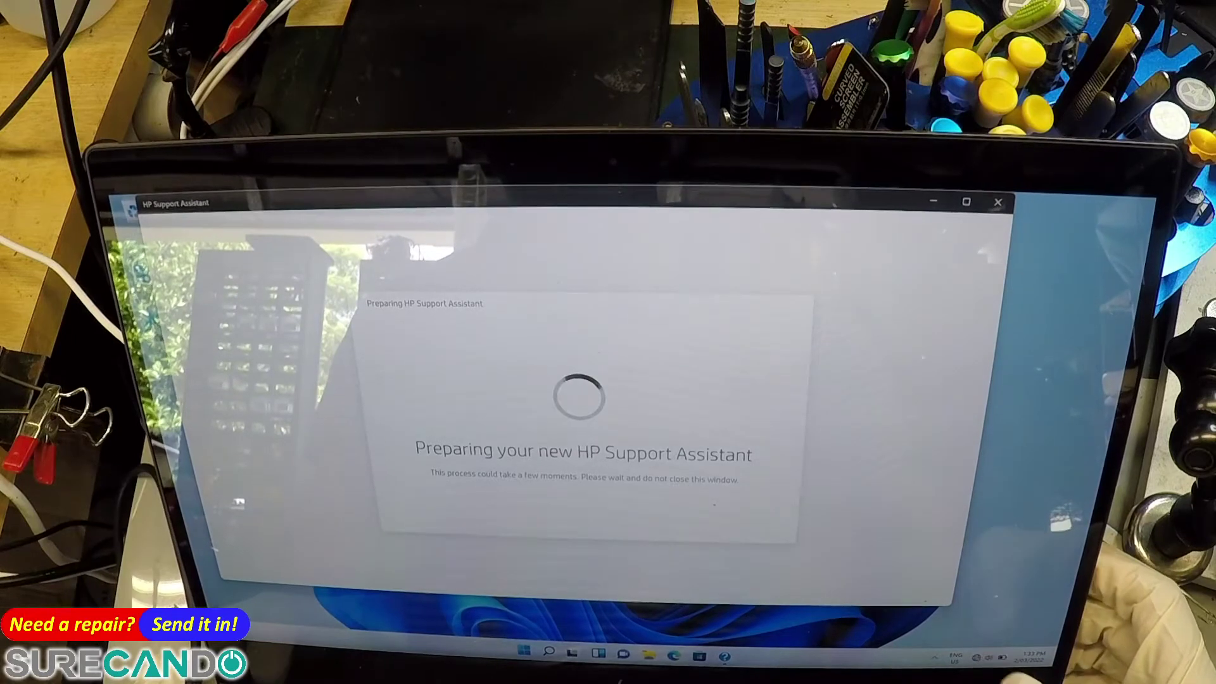
# - Connect the laptop to the SureCanDo Wi-Fi network by entering its network security key
pyautogui.click(988, 658)
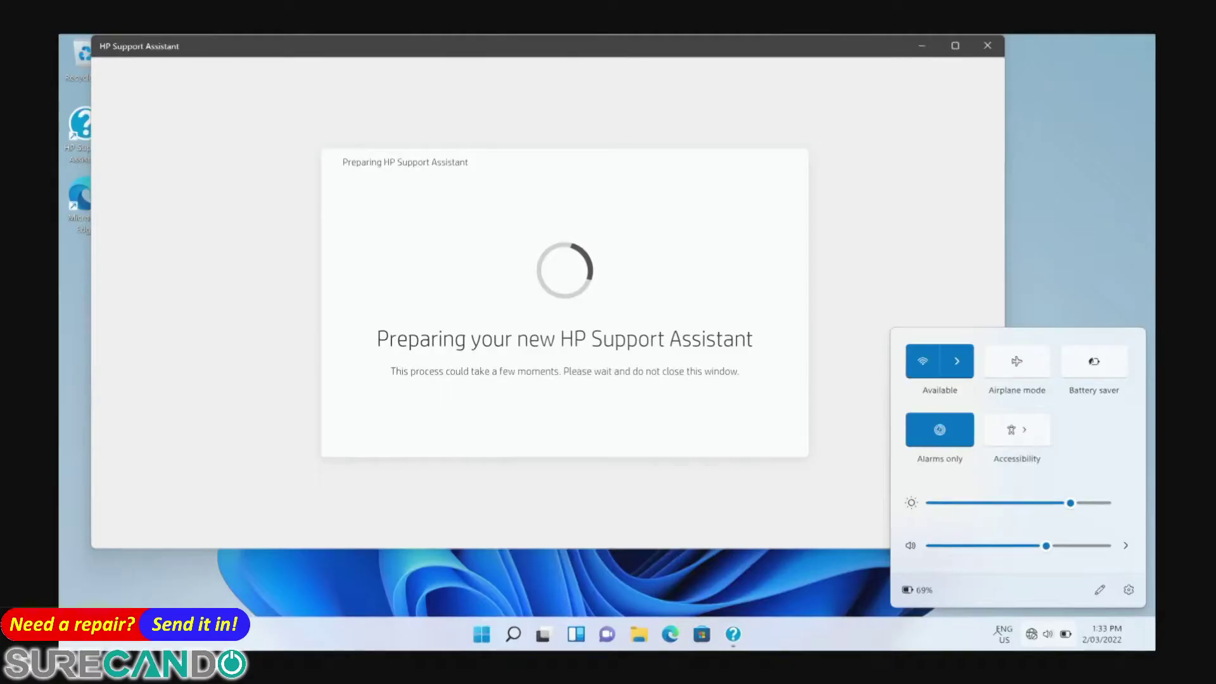
pyautogui.press('Escape')
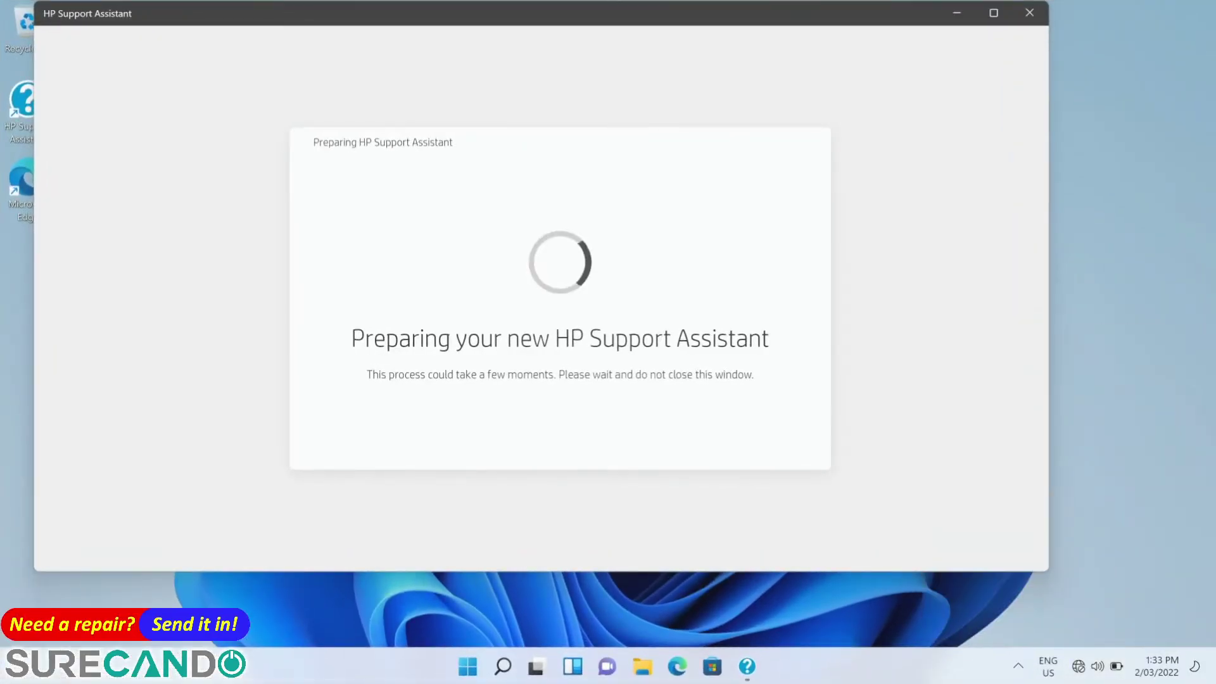
pyautogui.press('super+a')
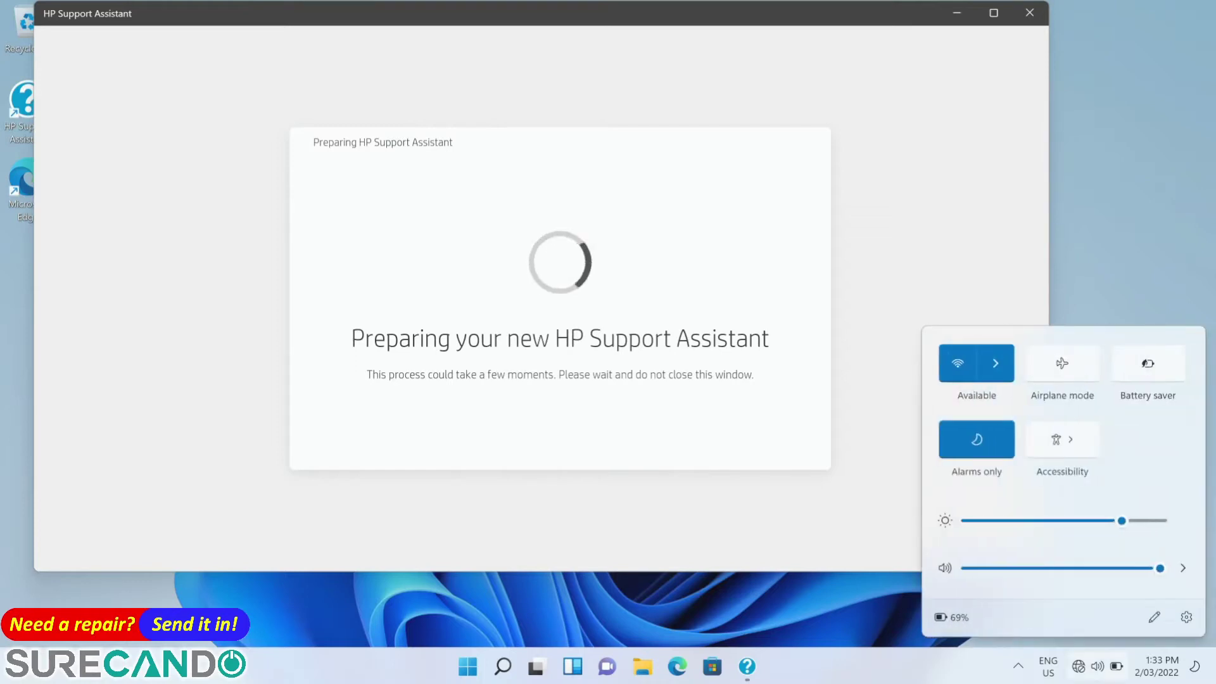
pyautogui.press('Right')
pyautogui.press('Return')
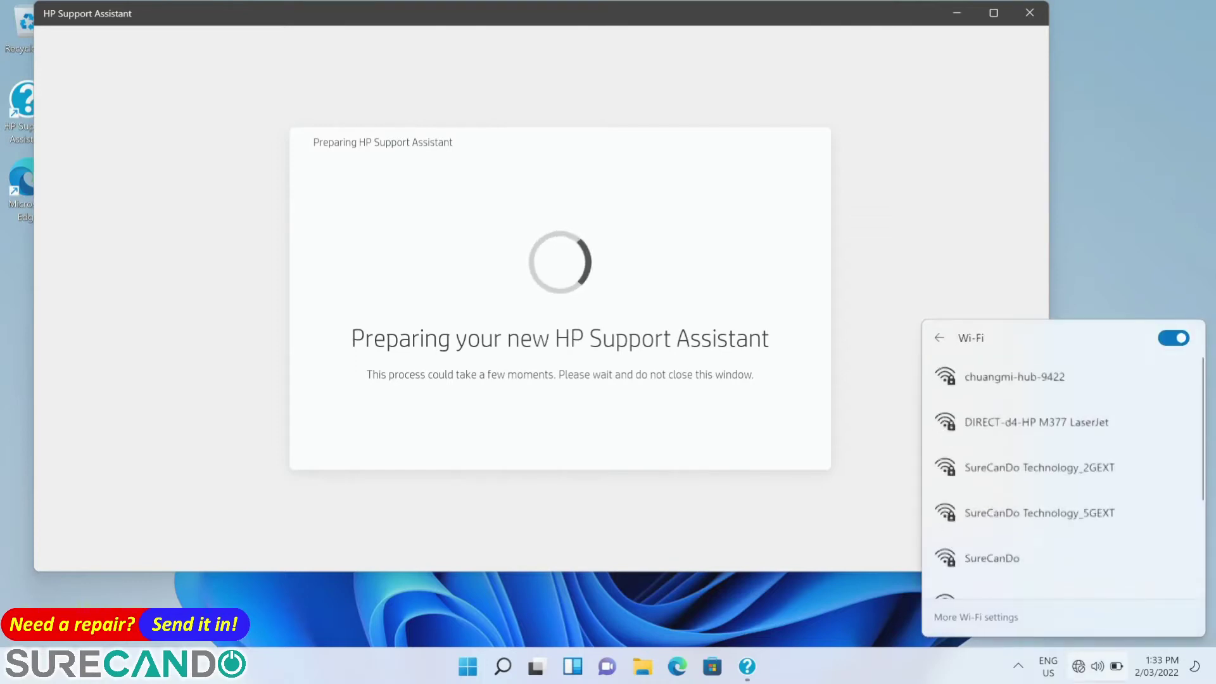
pyautogui.press('Return')
pyautogui.press('Return')
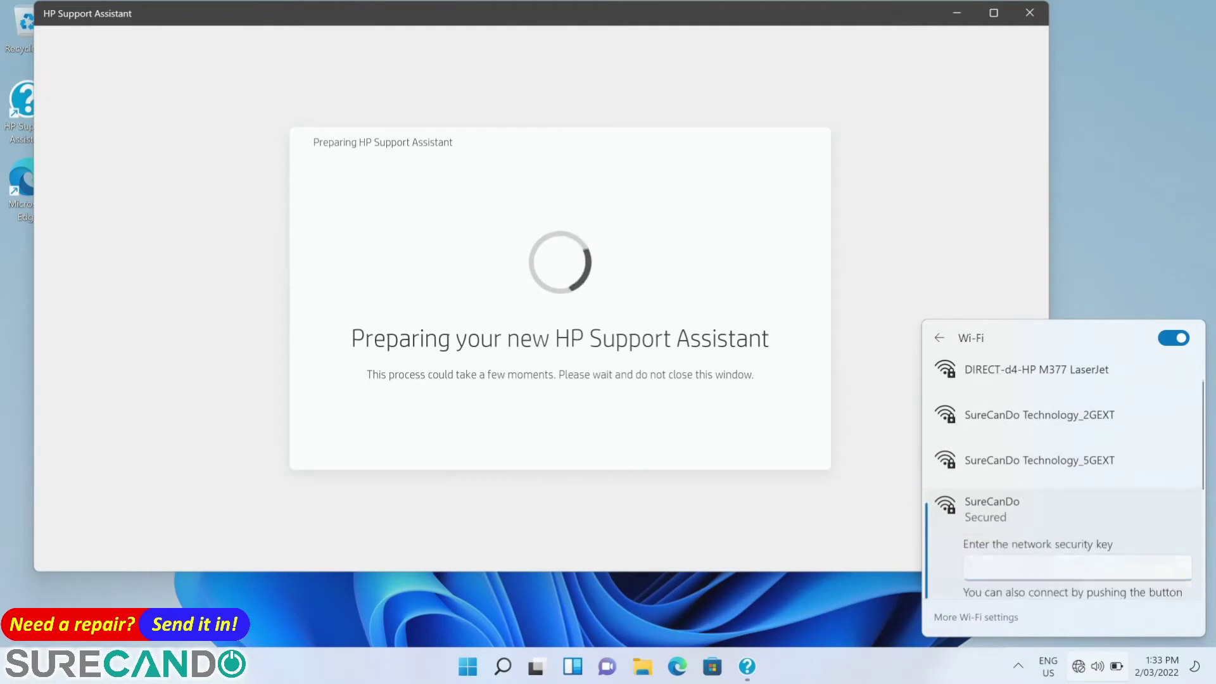
pyautogui.write('s•••••••••')
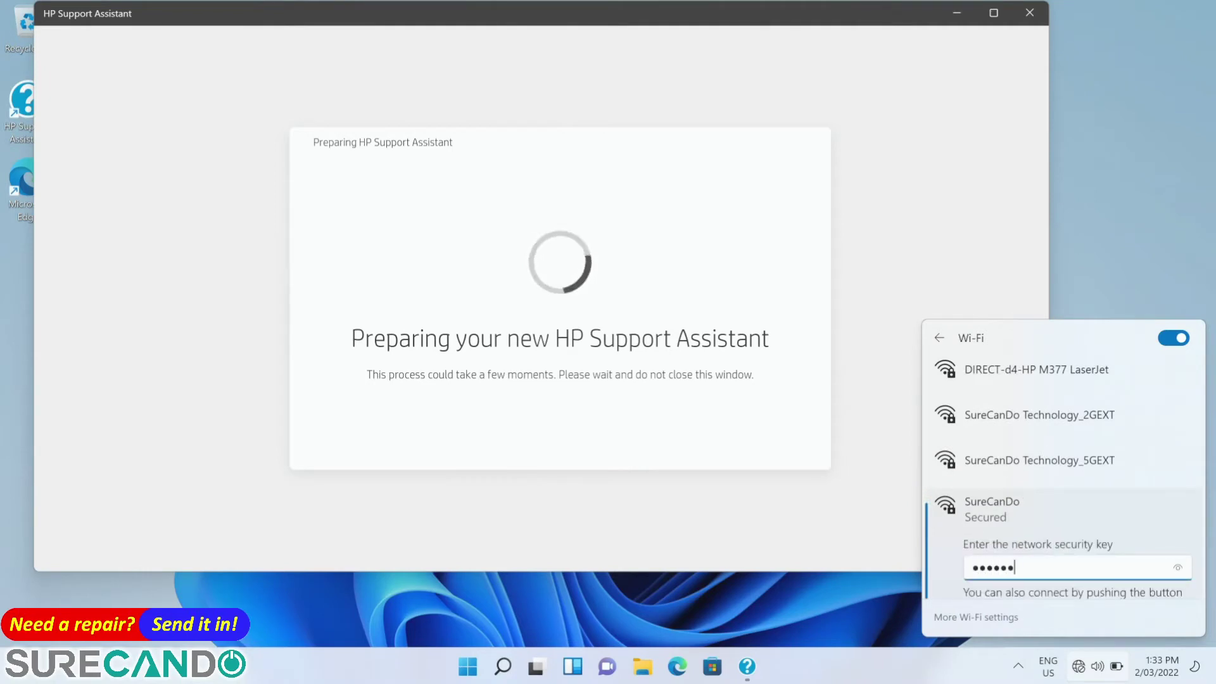
pyautogui.press('Return')
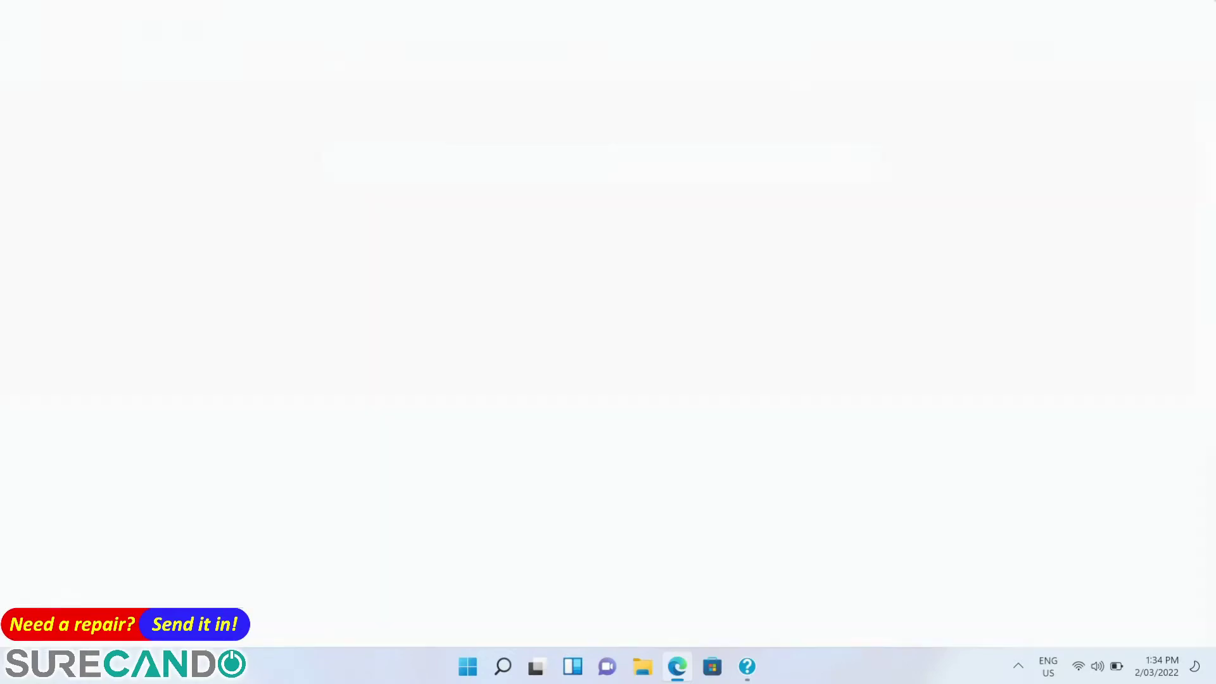
# - Check the Wi-Fi connection in the quick settings and dismiss them
pyautogui.press('super+a')
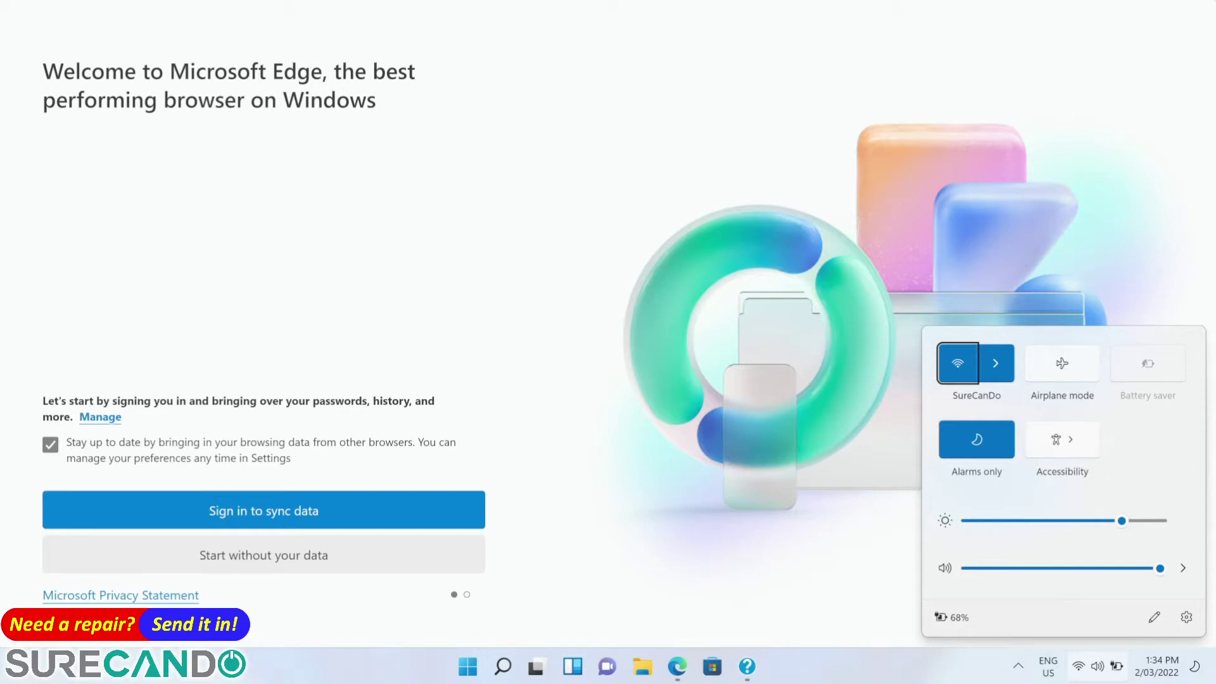
pyautogui.press('Tab')
pyautogui.press('Escape')
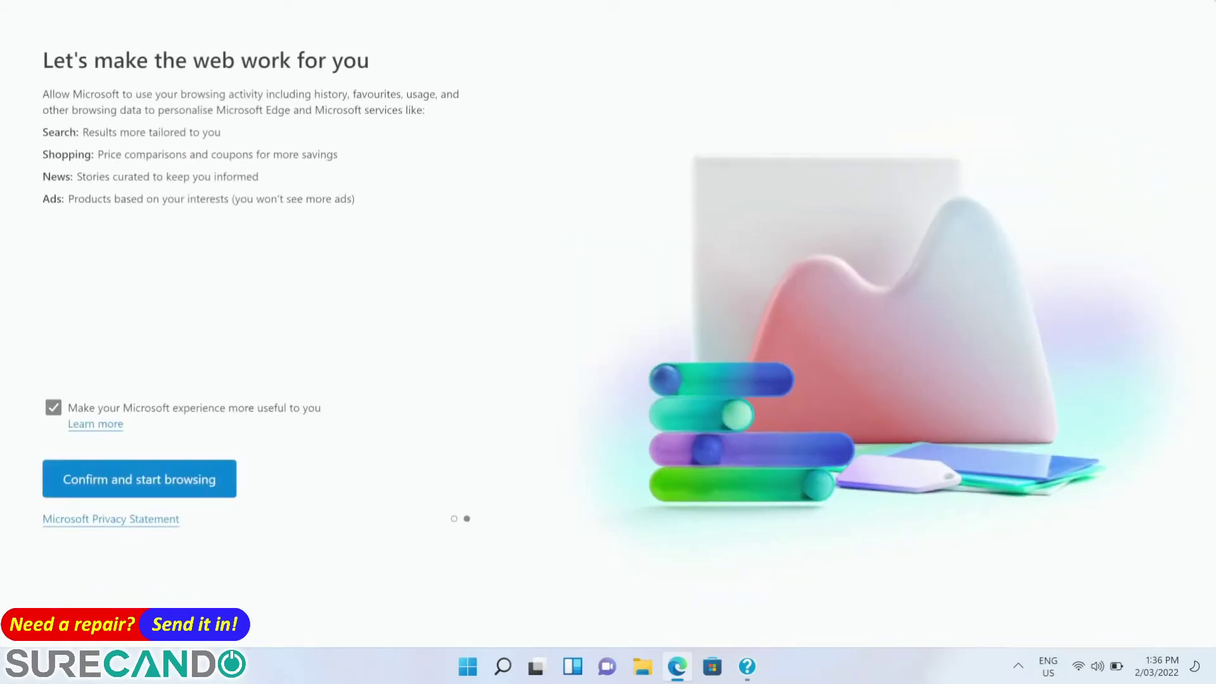
# - Confirm the Microsoft Edge welcome setup with the personalised experience option kept, and go to google.com
pyautogui.press('Return')
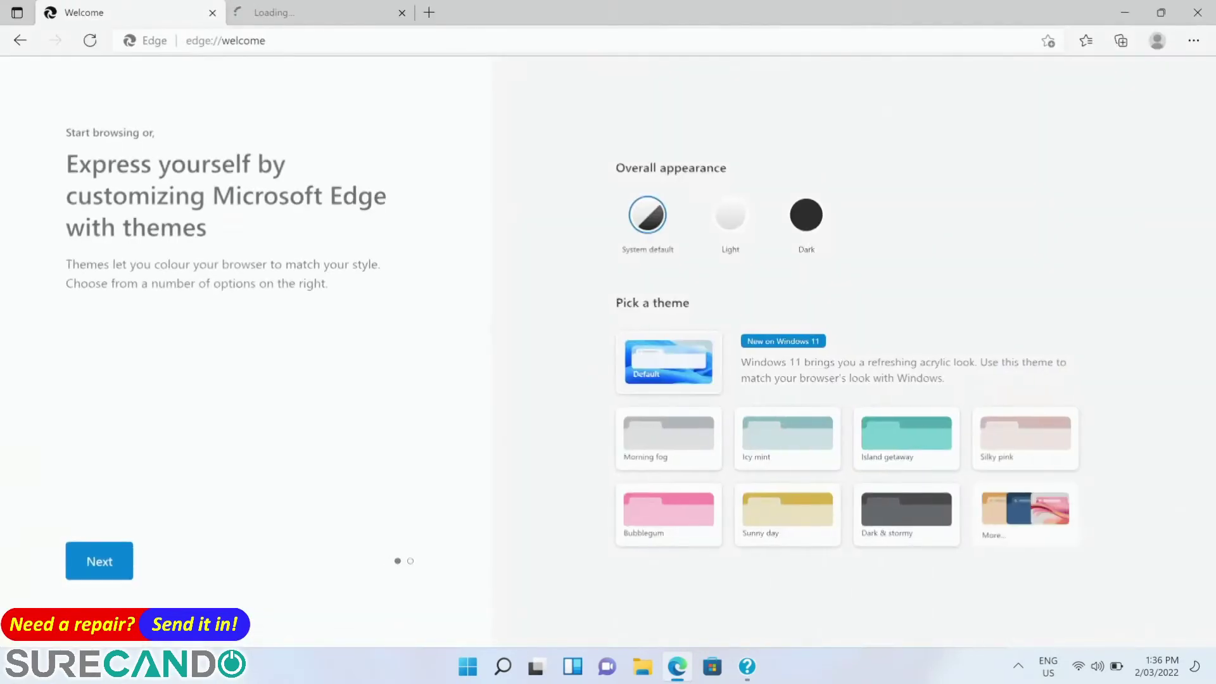
pyautogui.click(226, 41)
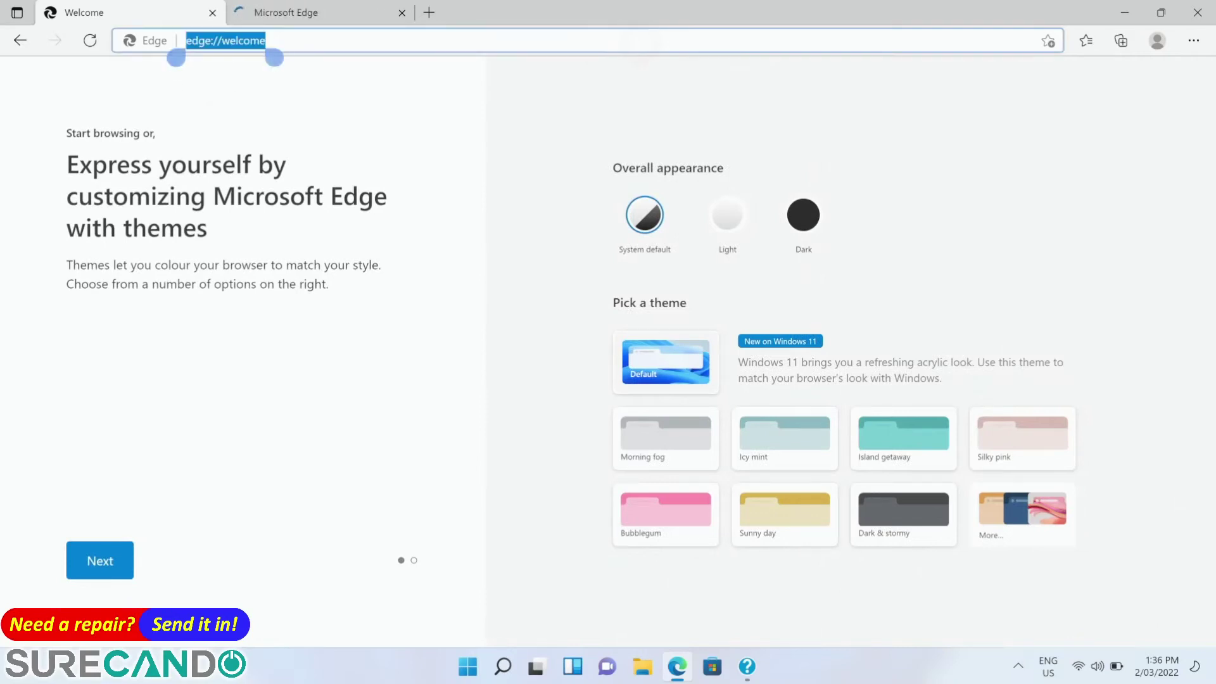
pyautogui.press('Escape')
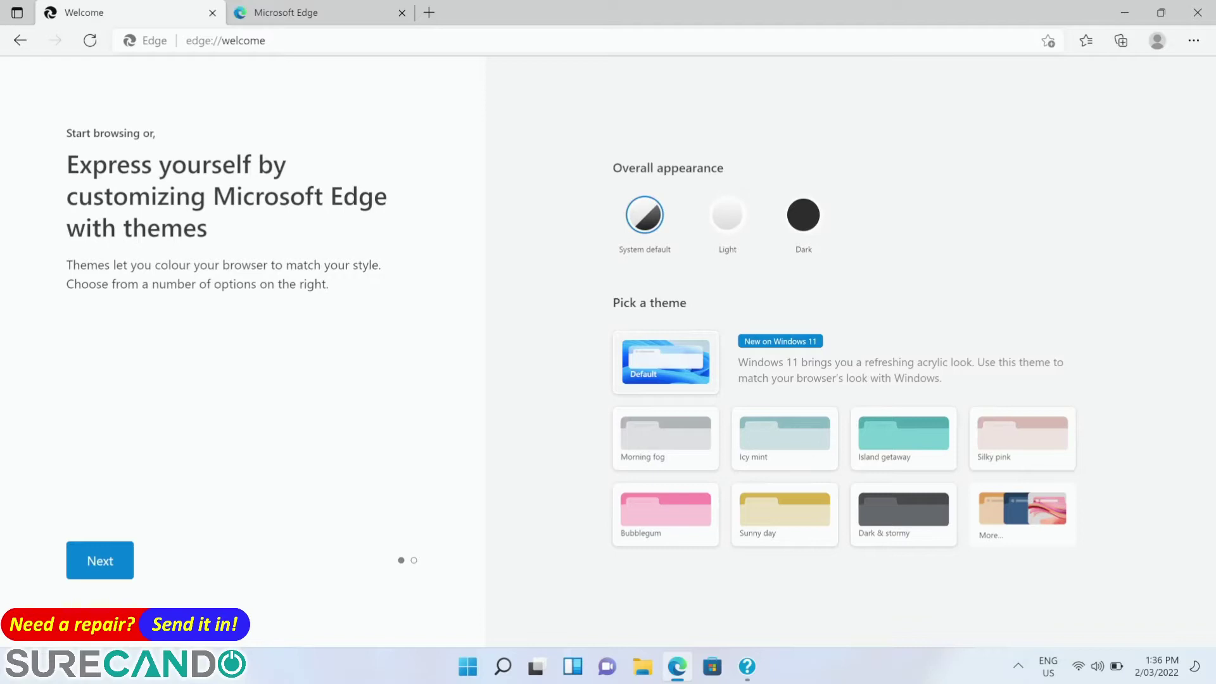
pyautogui.click(225, 41)
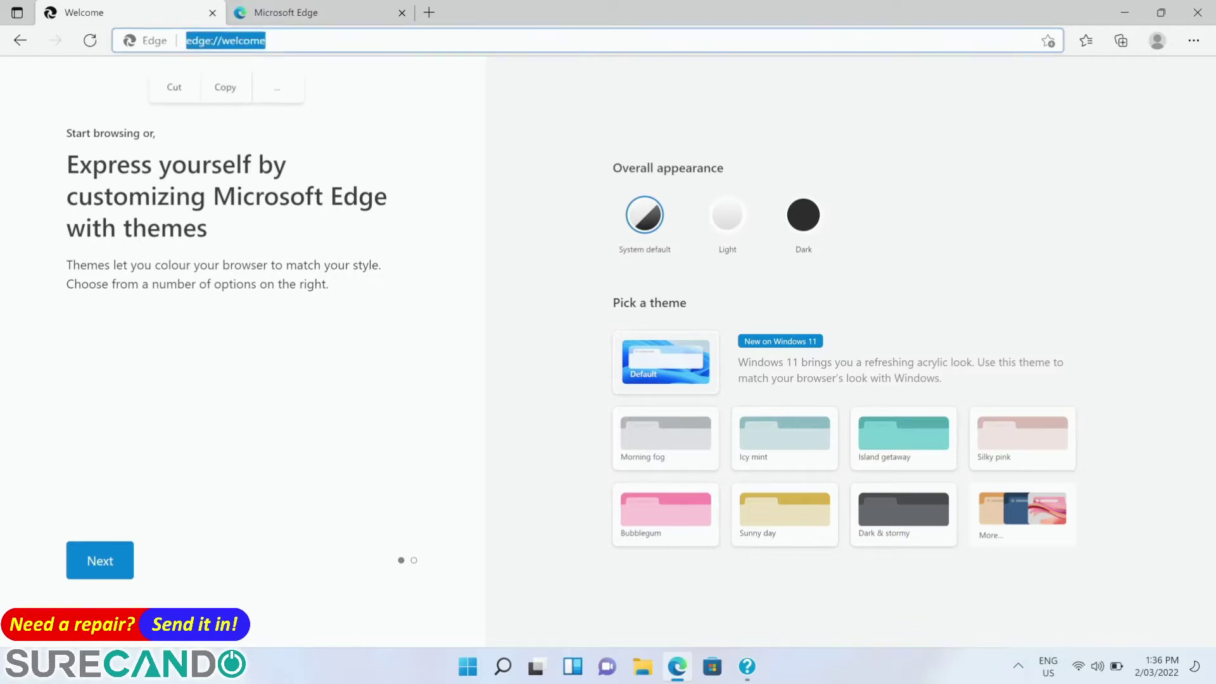
pyautogui.write('google.com')
pyautogui.press('Return')
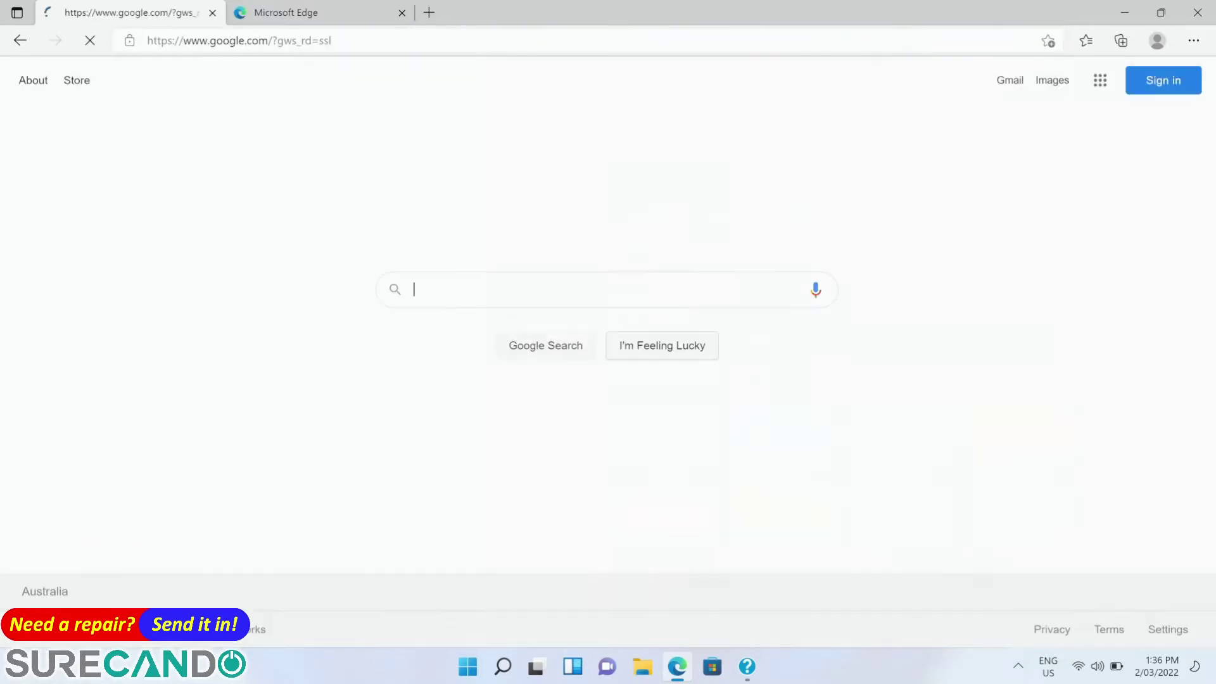
# - Search Google for a GPU test and try to open the TechRadar article on benchmarking a graphics card
pyautogui.write('d')
pyautogui.press('BackSpace')
pyautogui.write('gpu te')
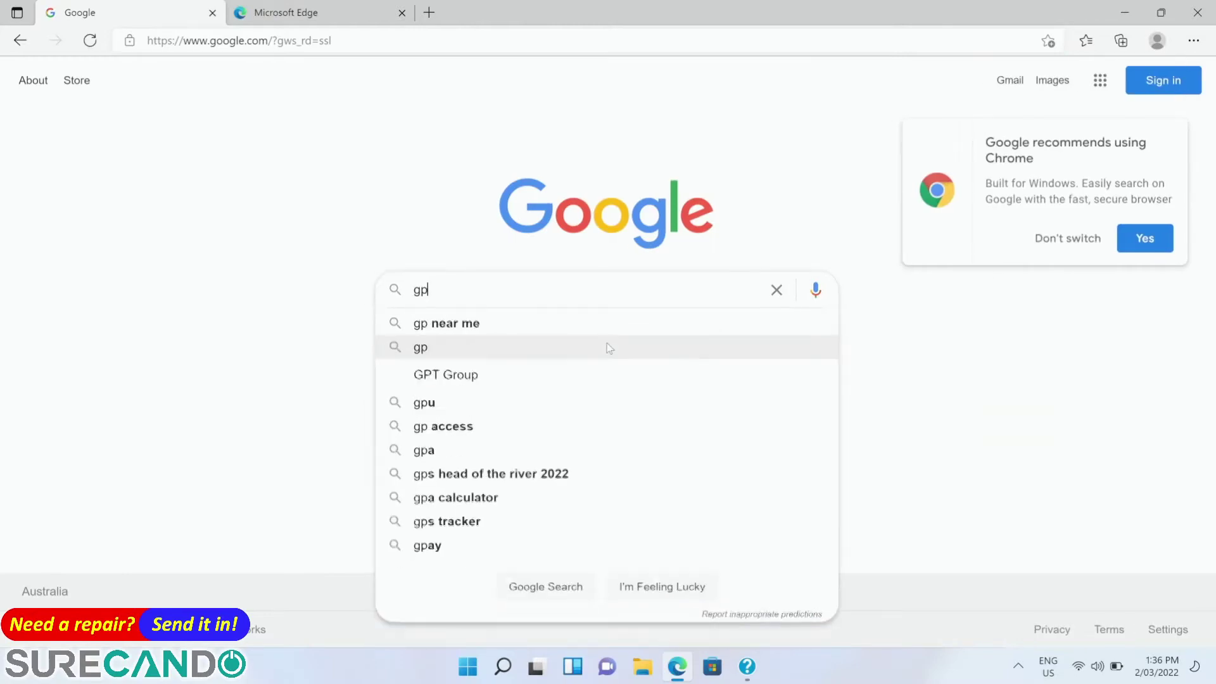
pyautogui.press('BackSpace')
pyautogui.press('BackSpace')
pyautogui.write('test sgtree')
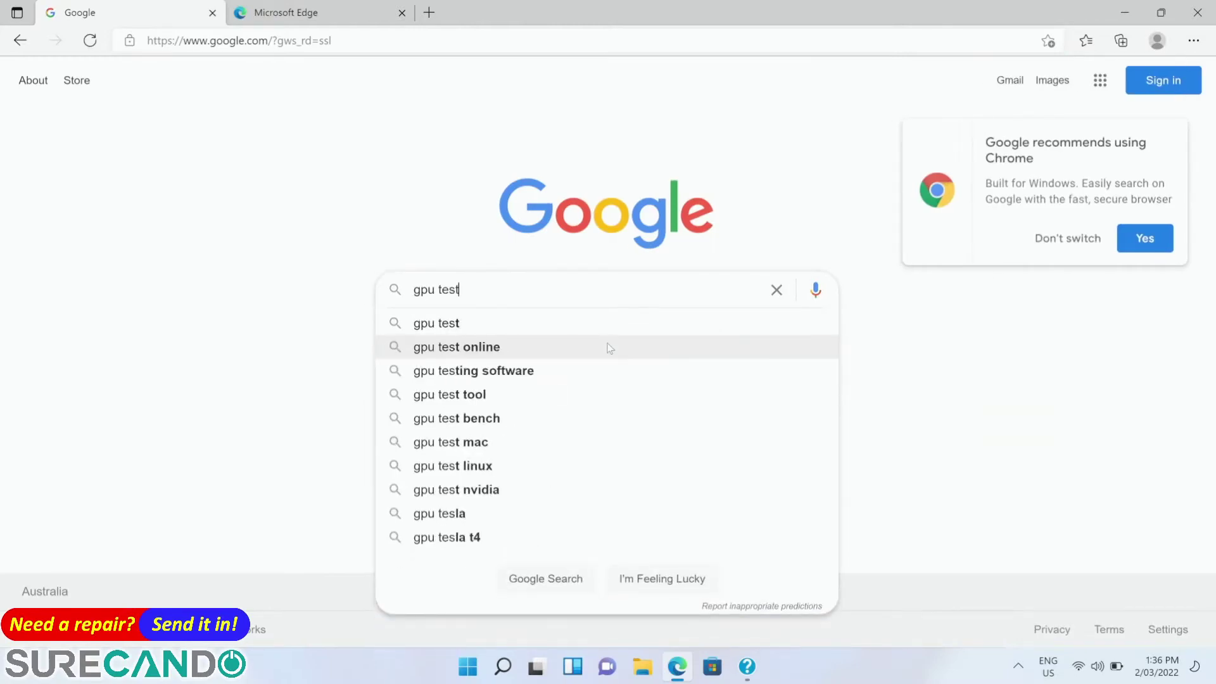
pyautogui.press('BackSpace')
pyautogui.press('BackSpace')
pyautogui.press('BackSpace')
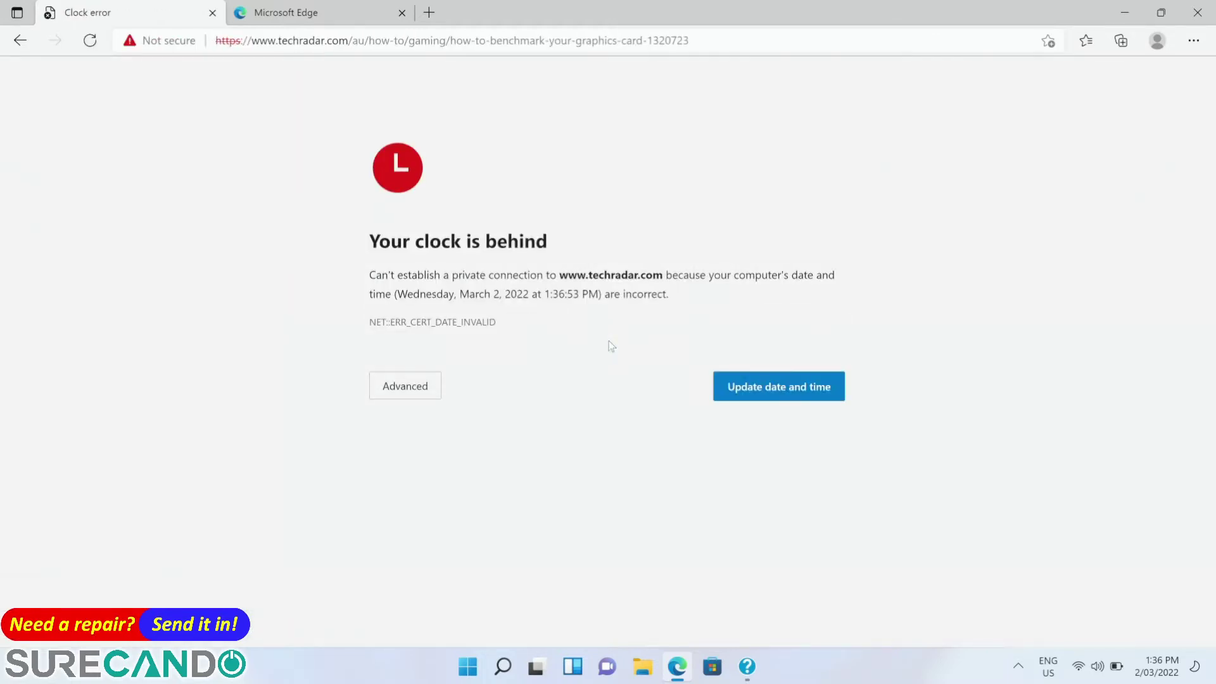
# - In the Windows date and time settings, switch automatic time and daylight saving adjustment off and on again to resynchronise the clock
pyautogui.click(1156, 666)
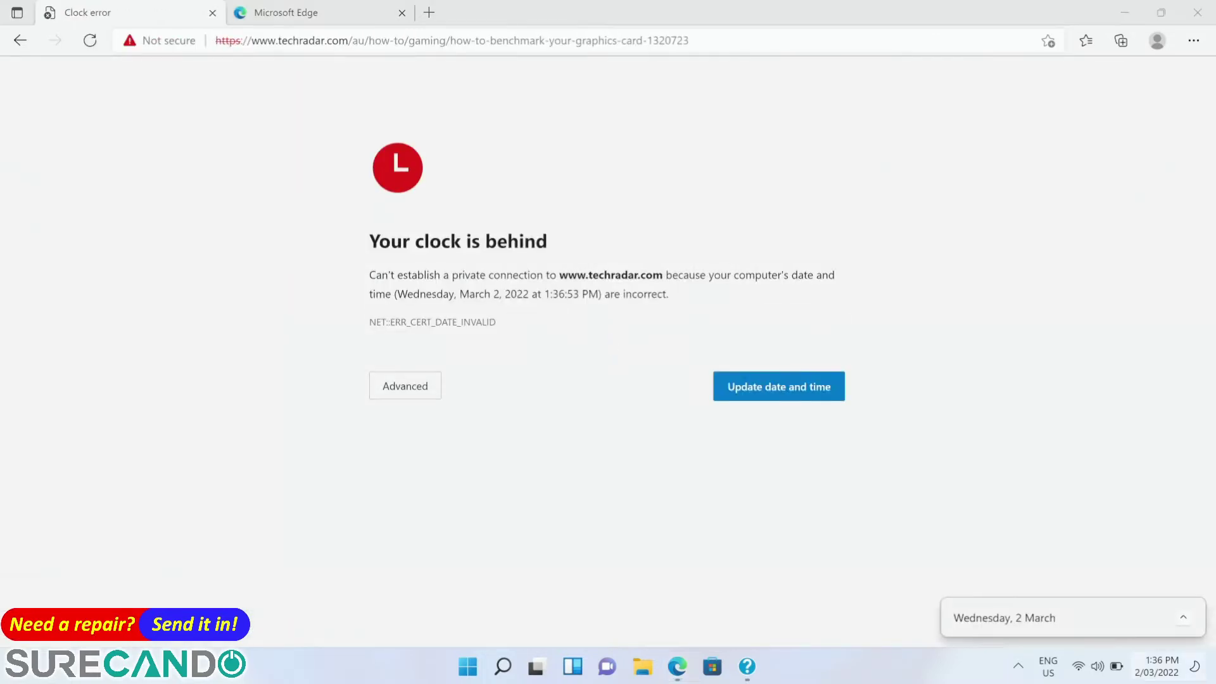
pyautogui.rightClick(1156, 666)
pyautogui.click(1077, 588)
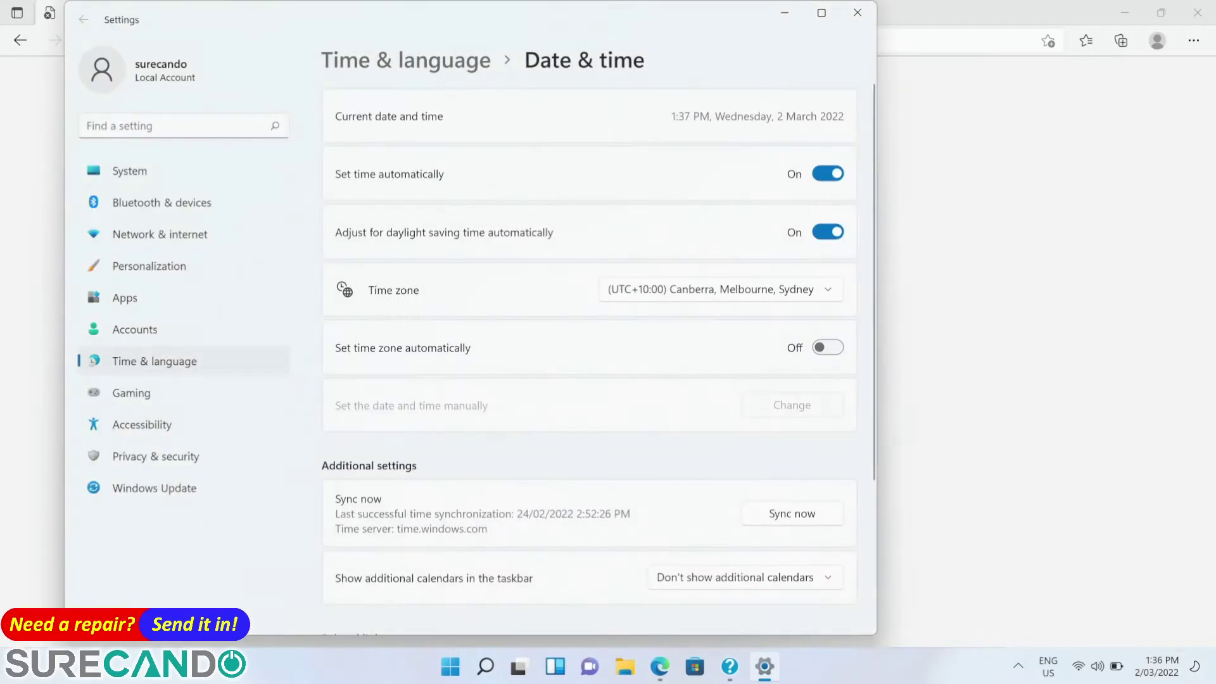
pyautogui.click(828, 232)
pyautogui.click(827, 173)
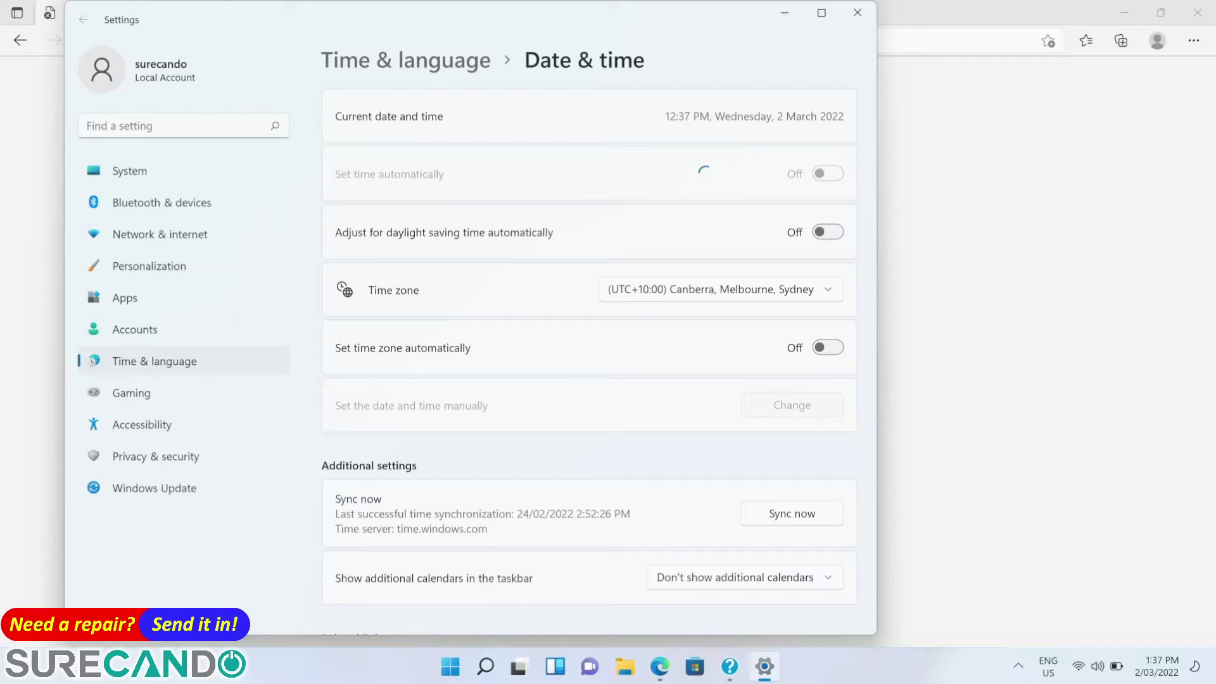
pyautogui.click(827, 232)
pyautogui.click(828, 173)
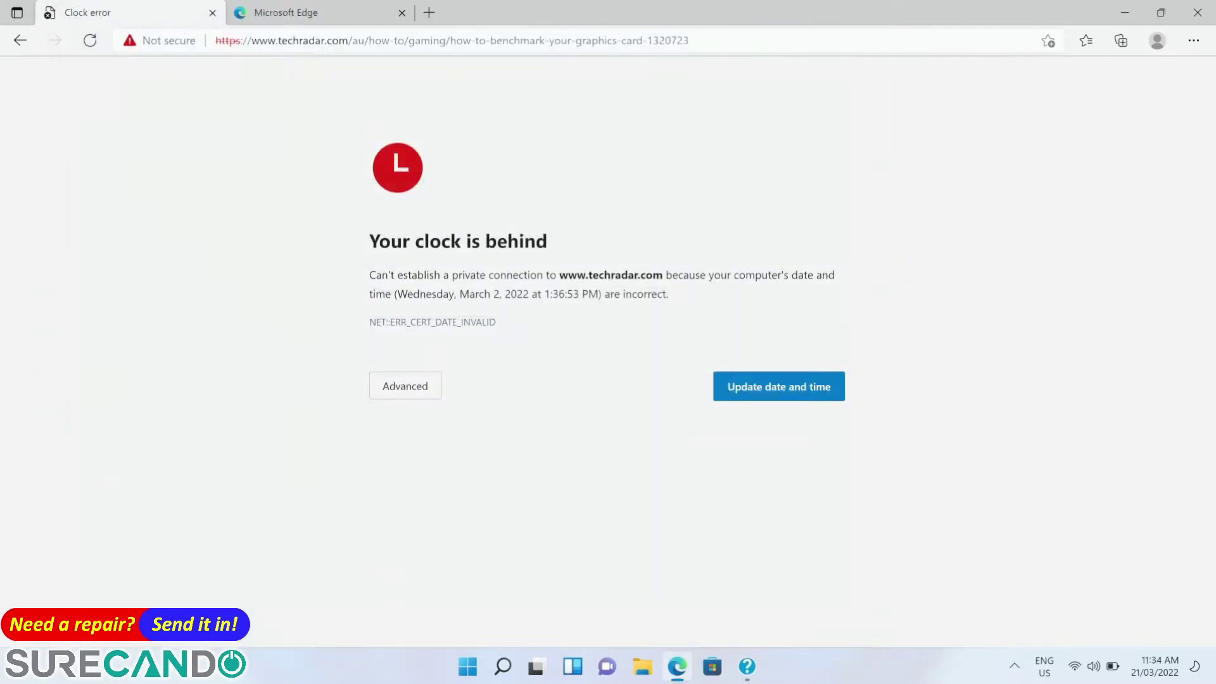
# - Try to reload the TechRadar graphics card benchmarking article, and close the browser
pyautogui.click(438, 40)
pyautogui.press('Return')
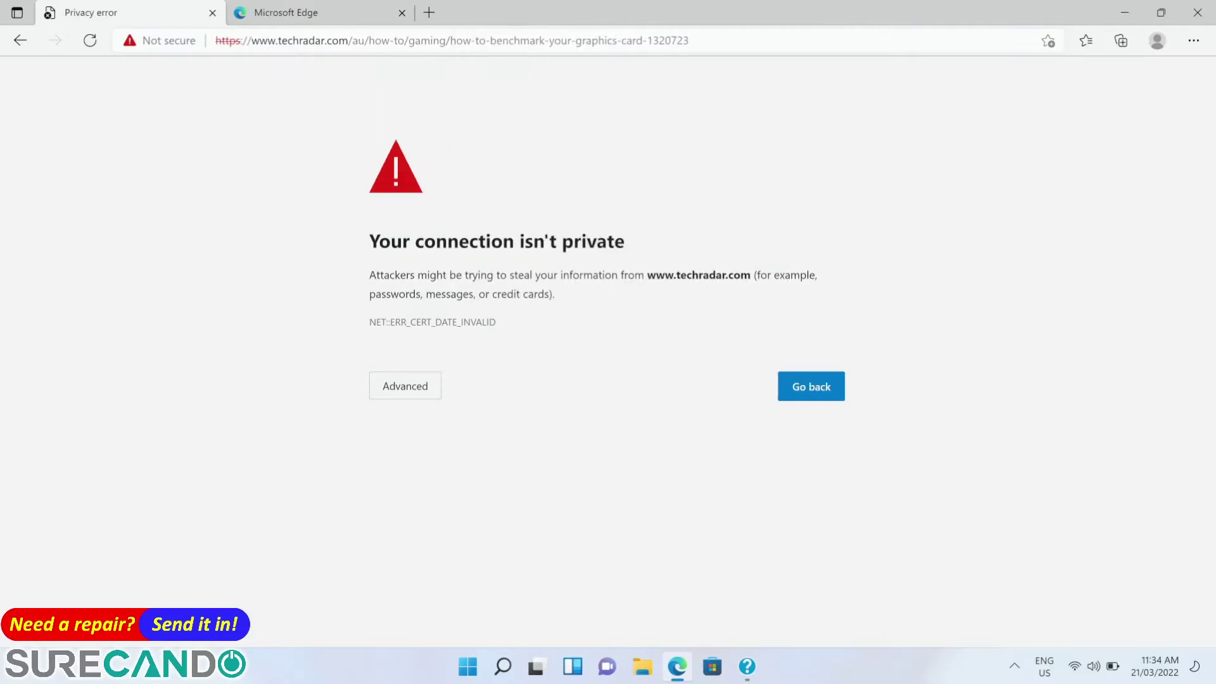
pyautogui.hotkey('alt', 'F4')
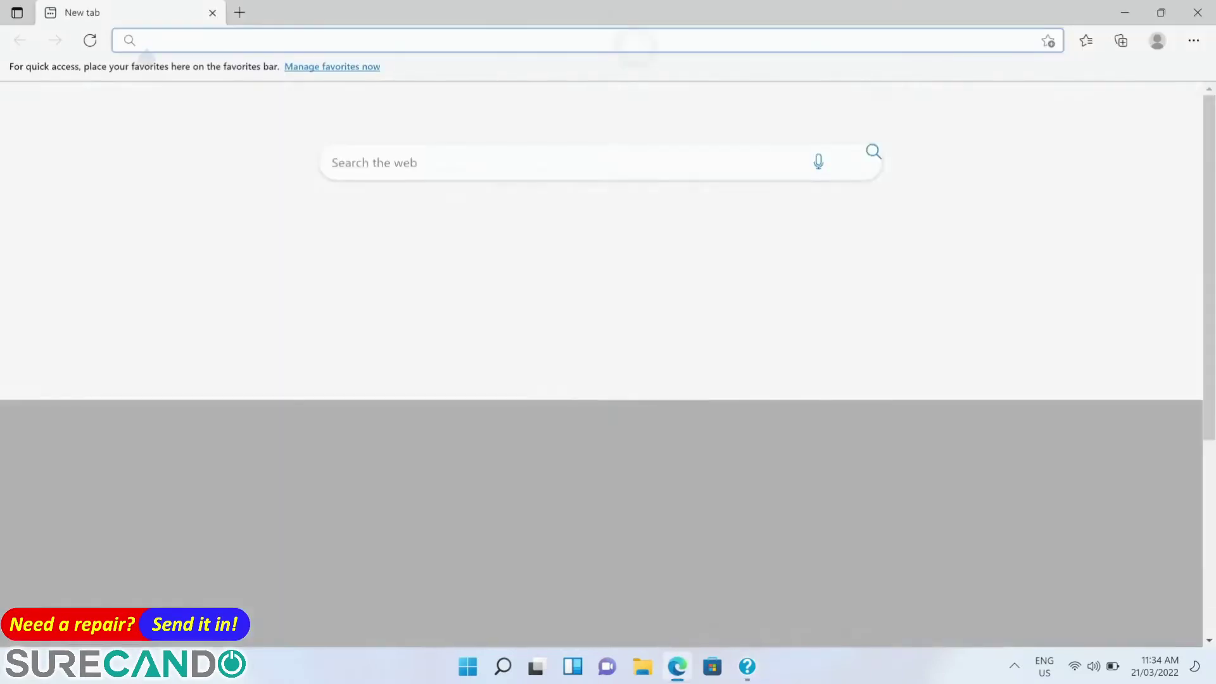
# - Go to google.com in a fresh browser window and search for "gpu stresst download"
pyautogui.write('goo')
pyautogui.press('Return')
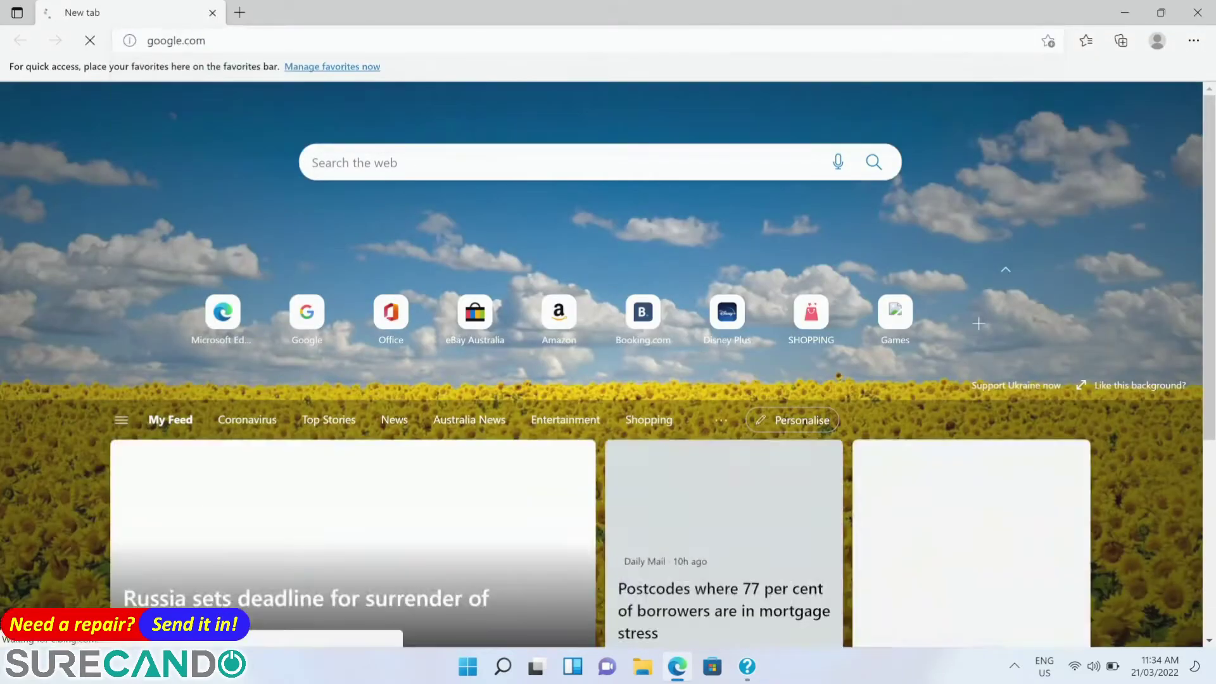
pyautogui.write('gpu st')
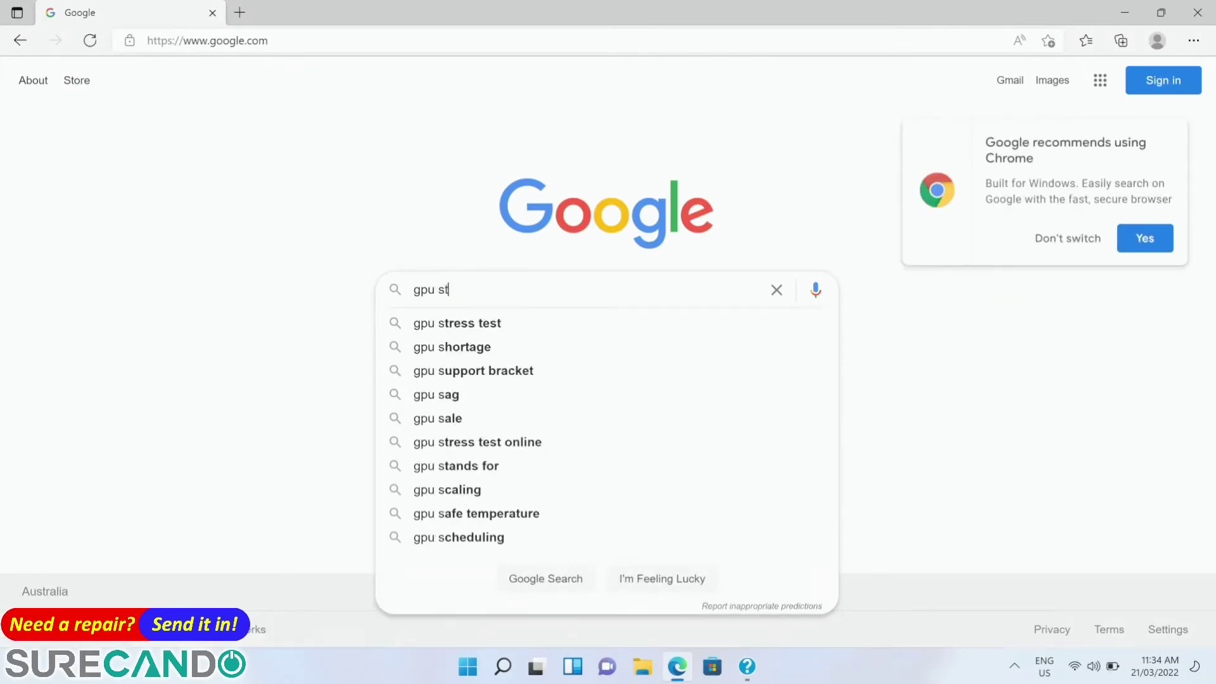
pyautogui.write('resst download')
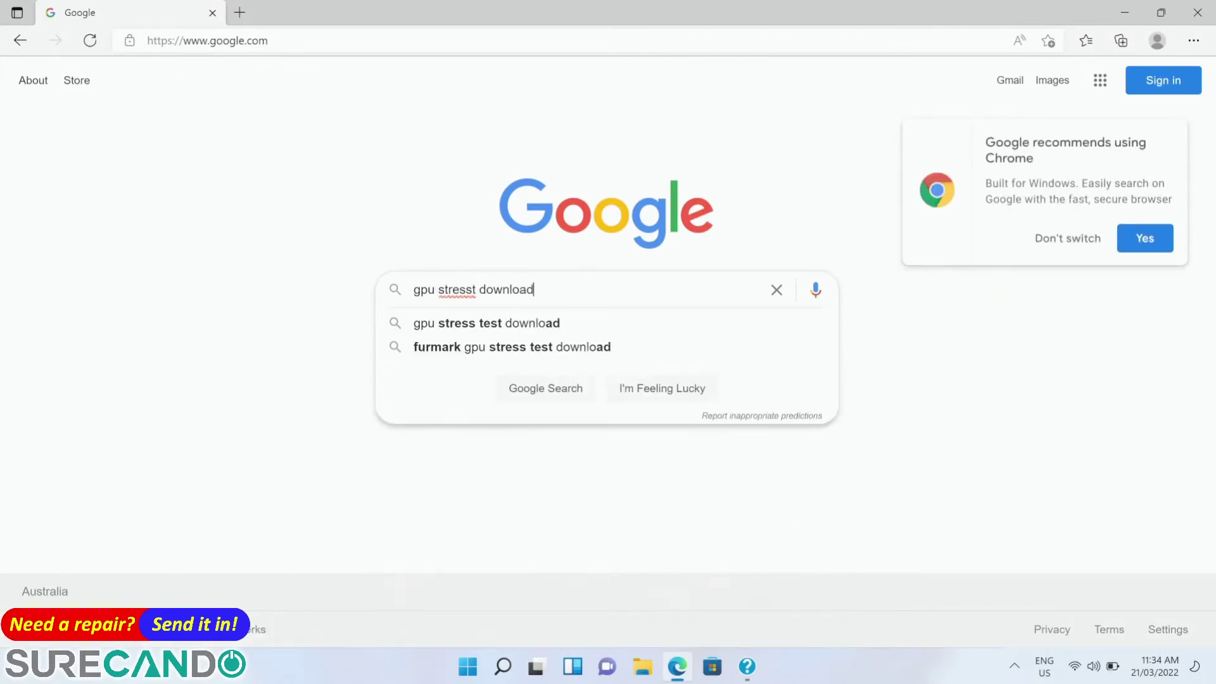
pyautogui.press('Return')
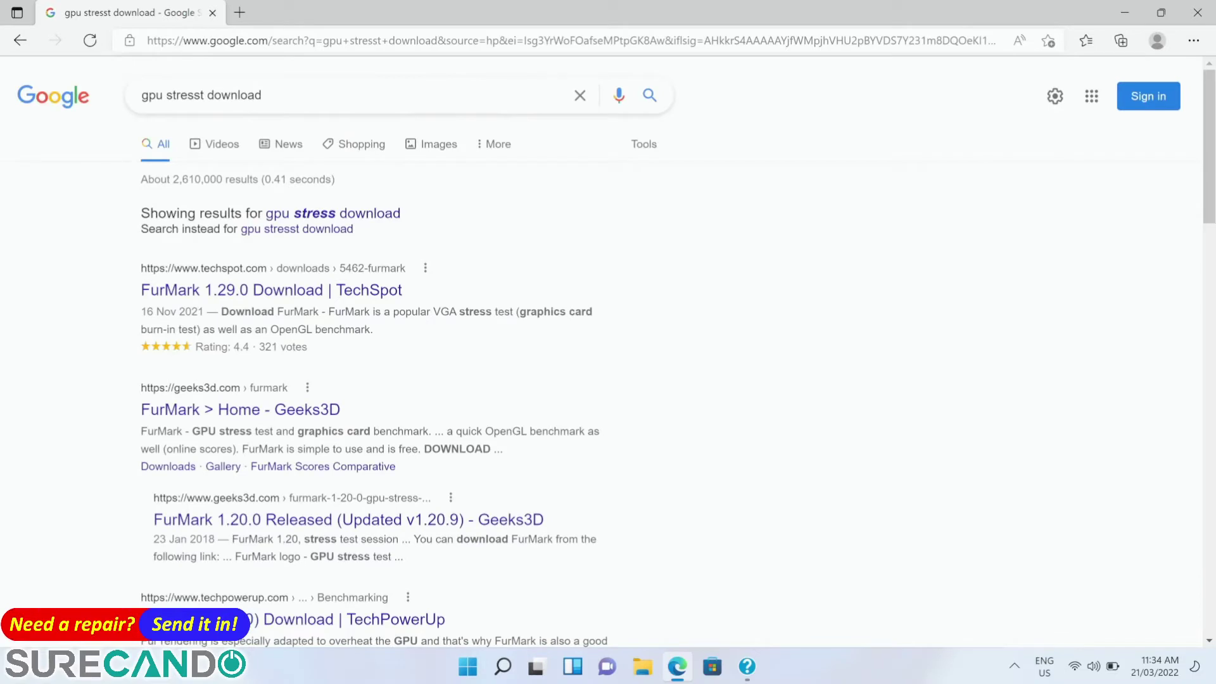
# - Look through the first three pages of Google results for GPU stress test download options
pyautogui.scroll(-6, 607, 354)
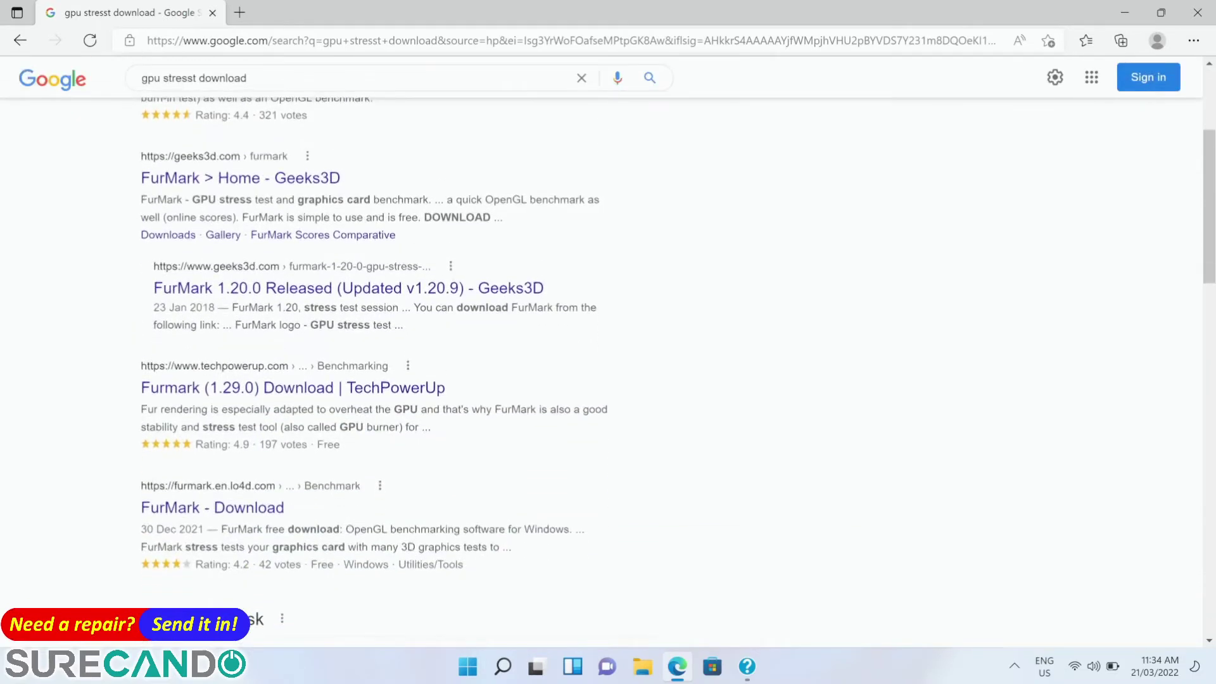
pyautogui.scroll(-5, 608, 370)
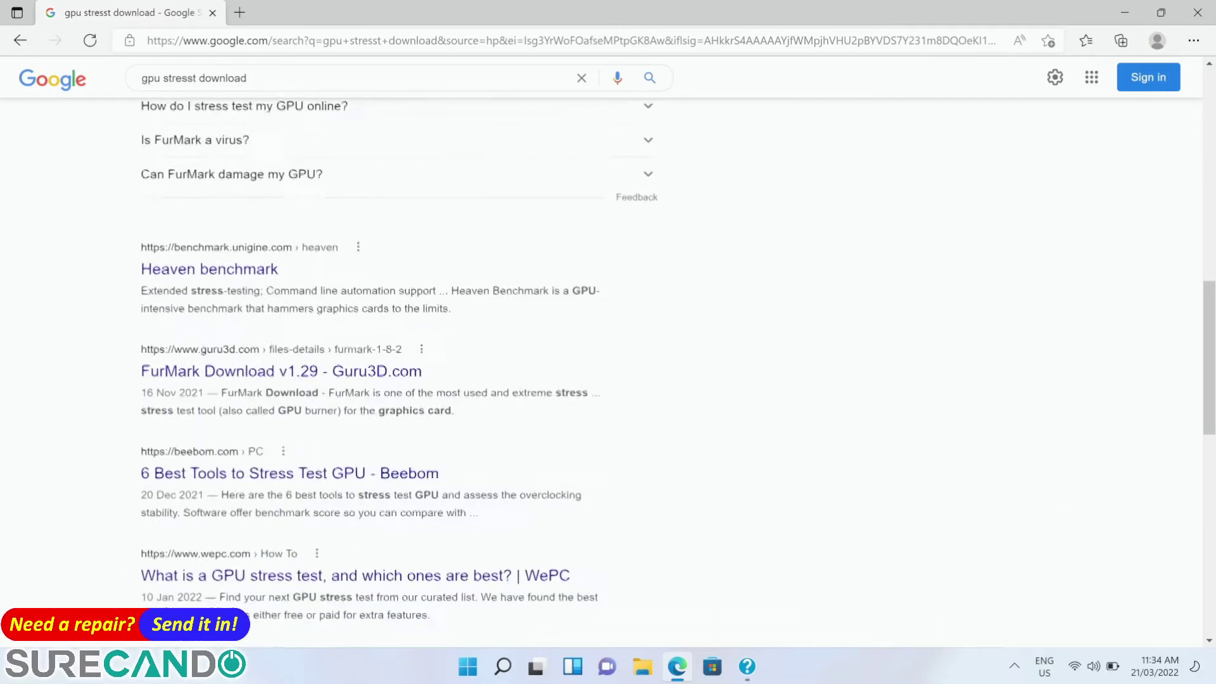
pyautogui.scroll(-8, 608, 374)
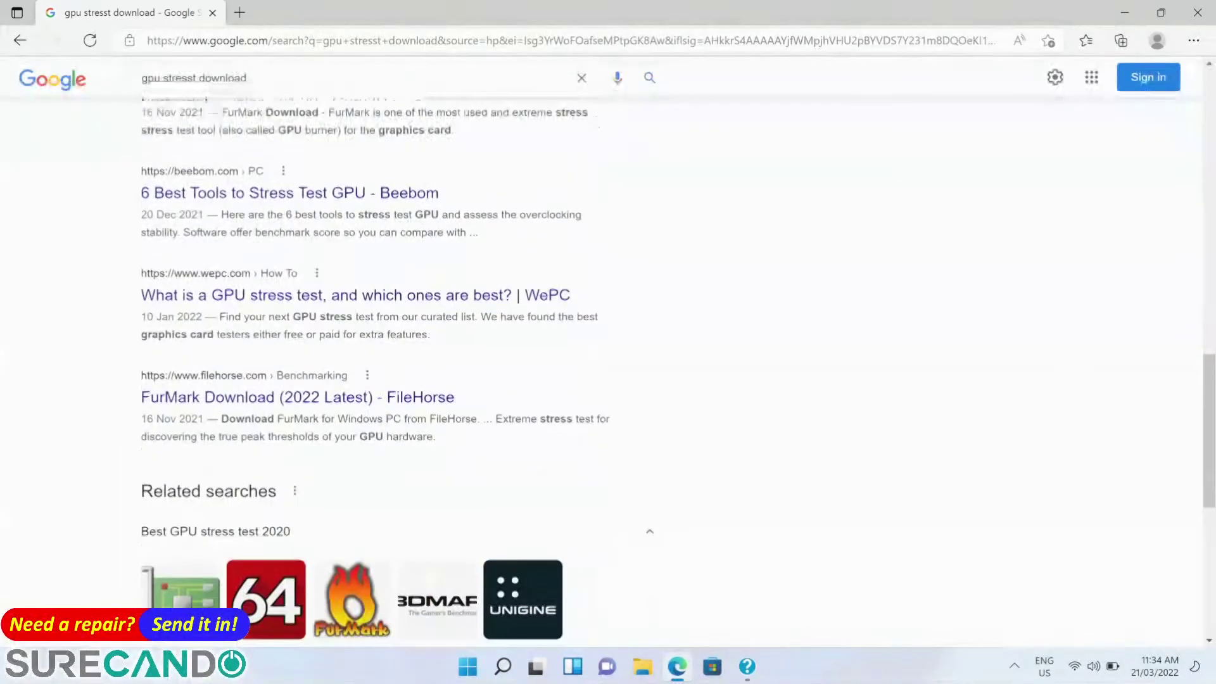
pyautogui.scroll(-4, 608, 373)
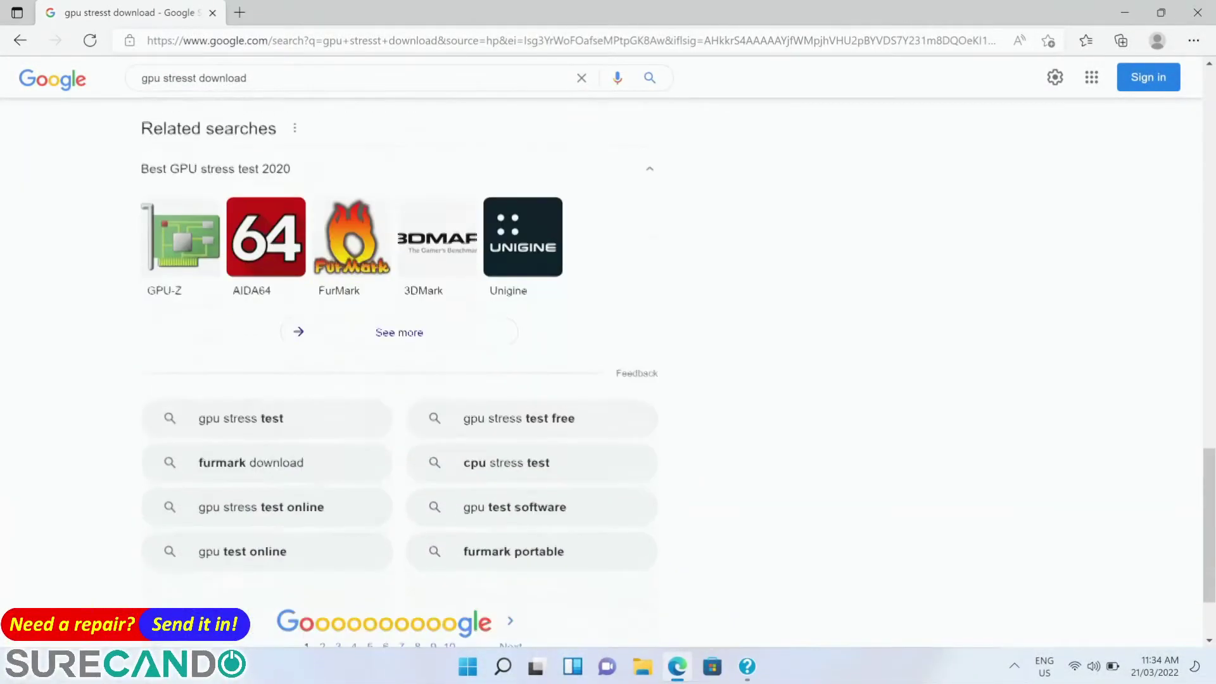
pyautogui.click(510, 523)
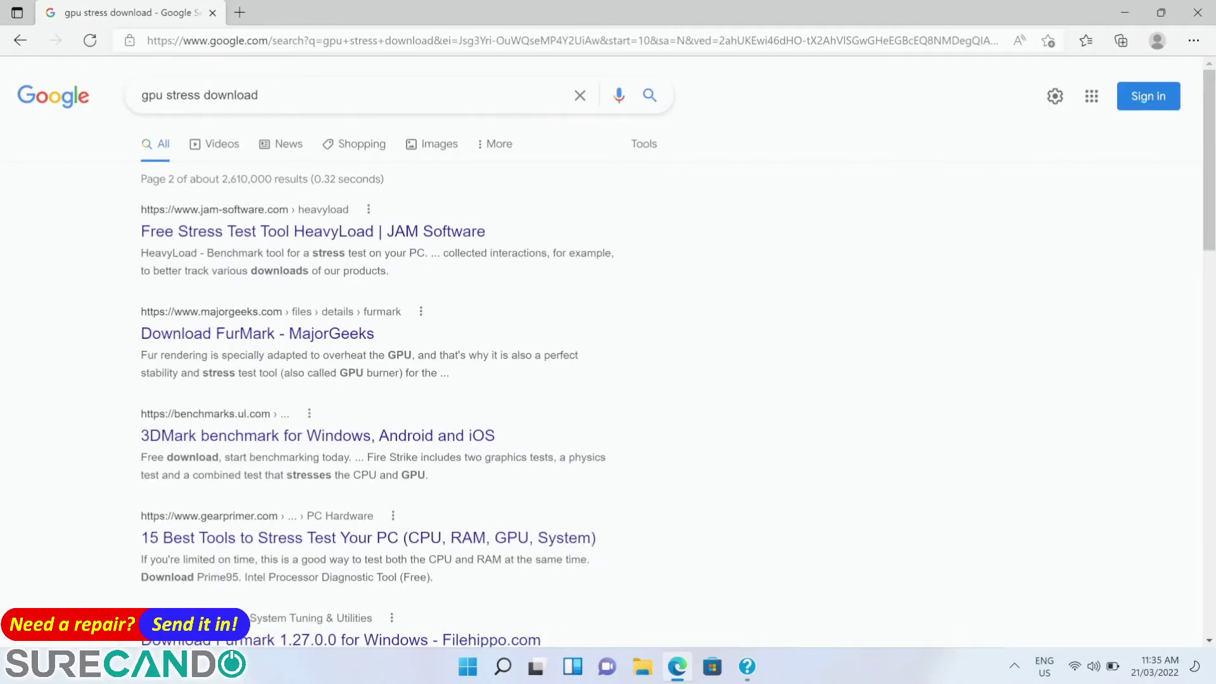
pyautogui.scroll(-3, 608, 373)
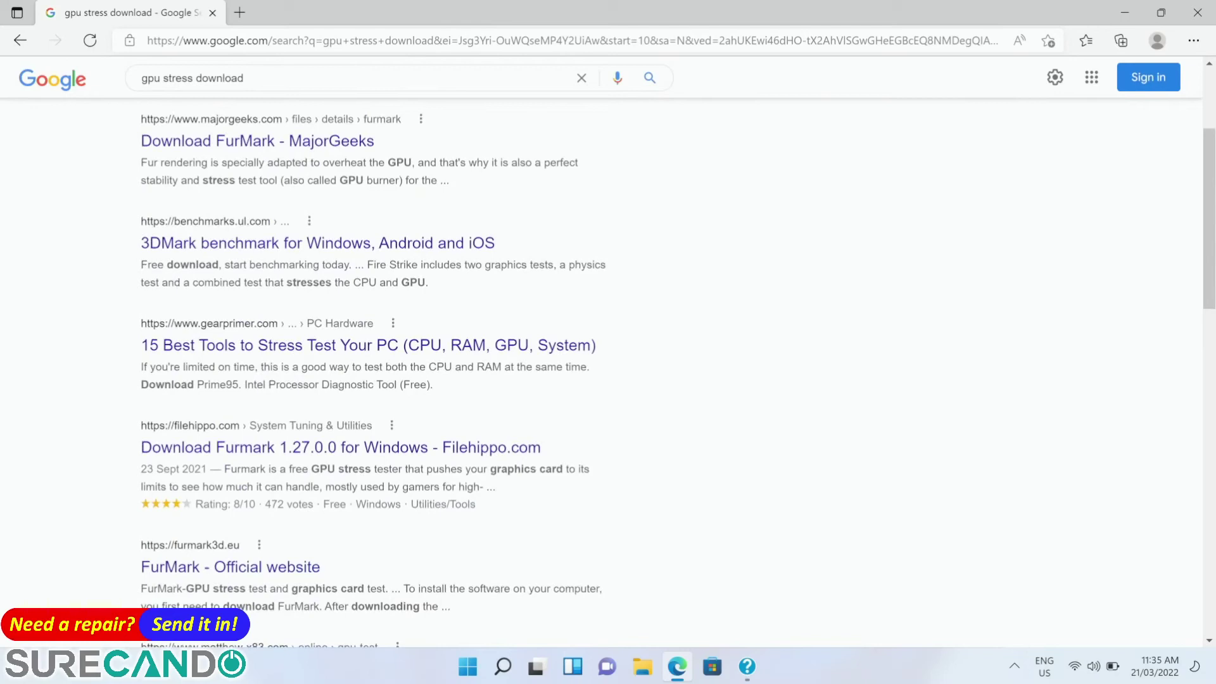
pyautogui.scroll(-3, 608, 373)
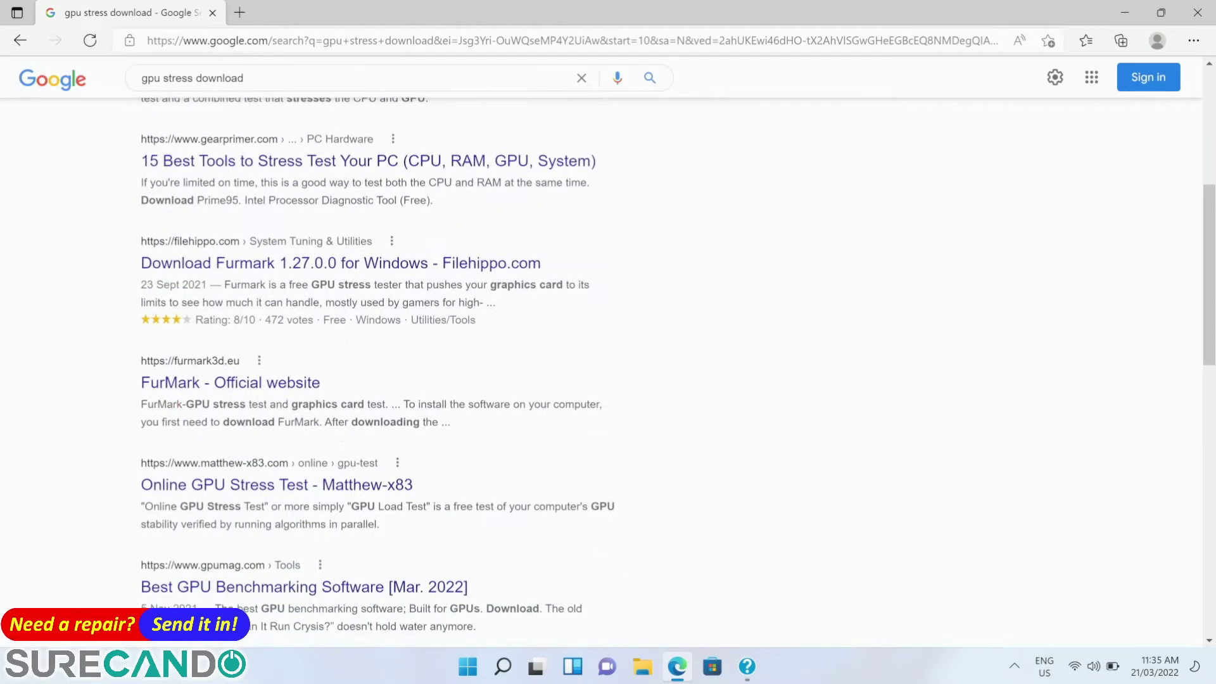
pyautogui.scroll(-3, 608, 373)
pyautogui.scroll(-7, 608, 374)
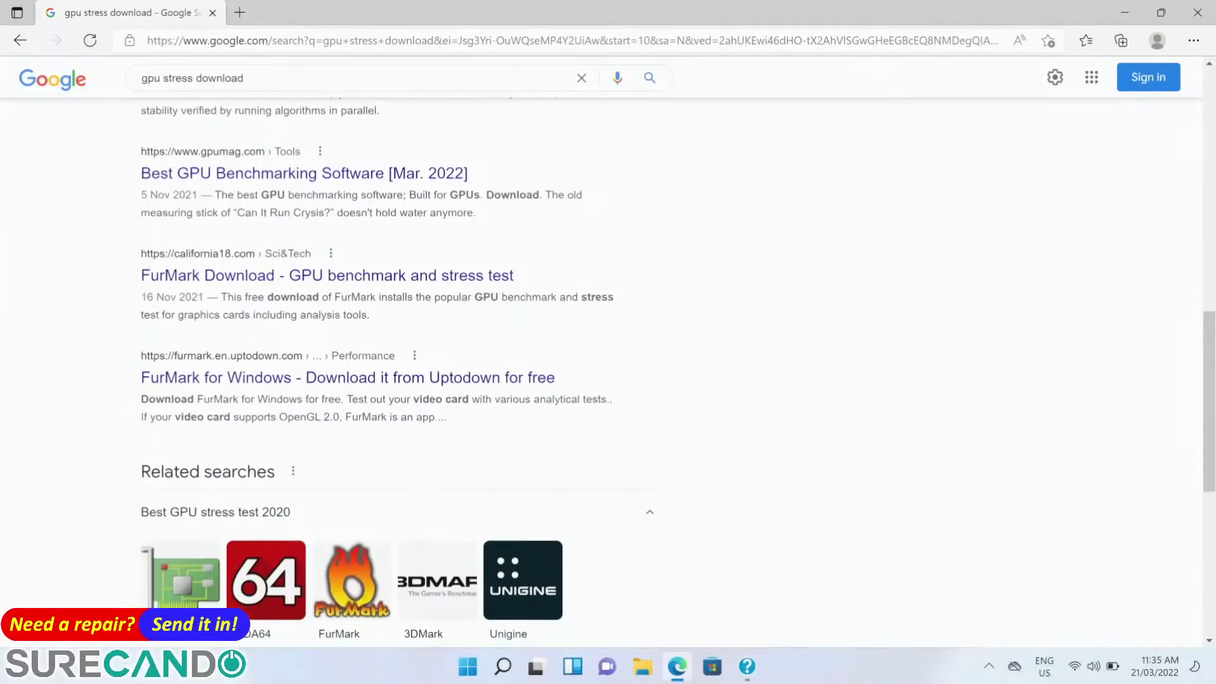
pyautogui.scroll(-3, 608, 374)
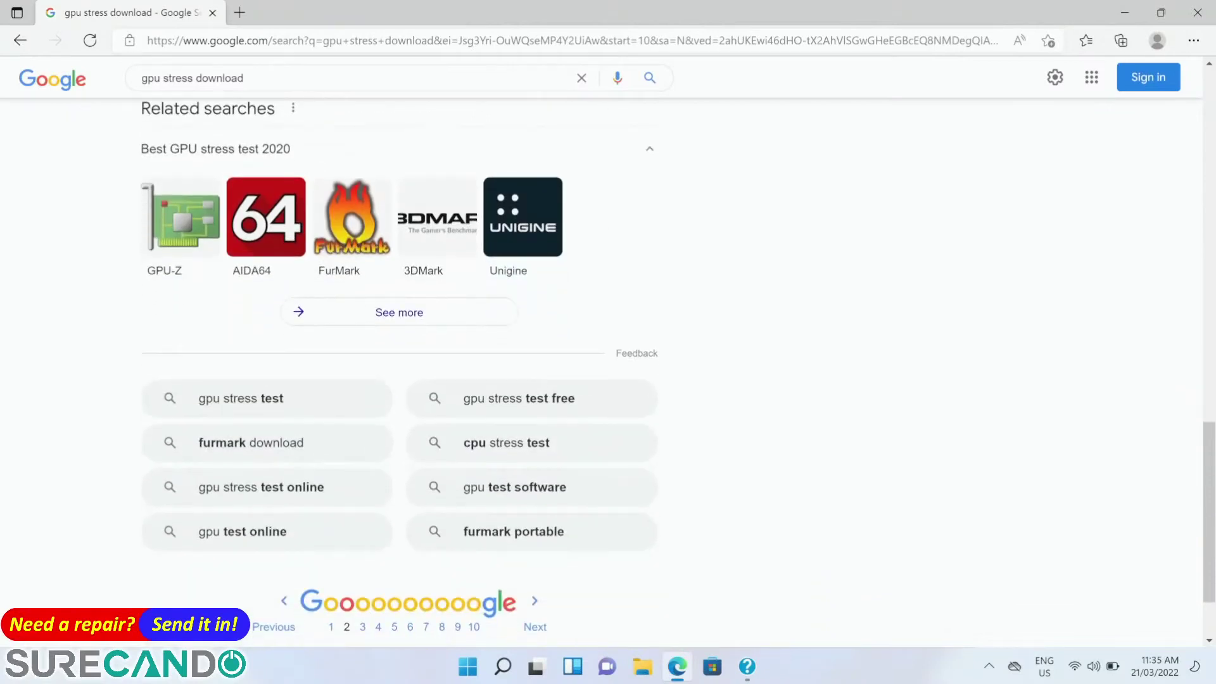
pyautogui.click(535, 626)
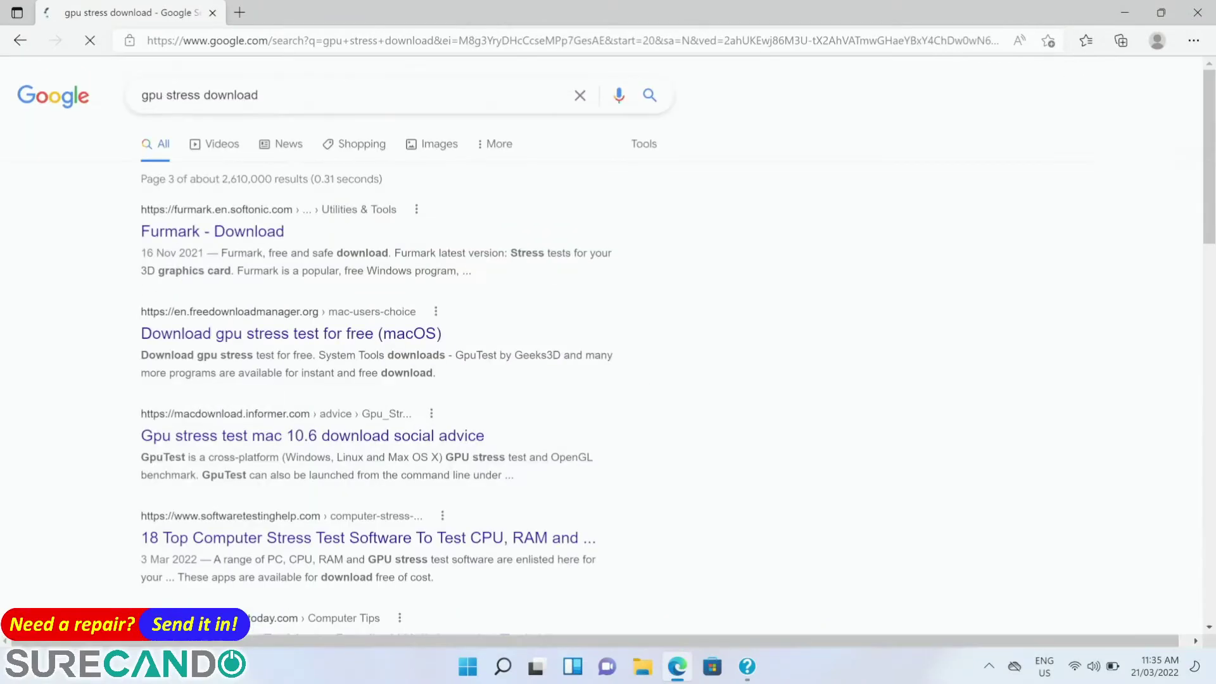
pyautogui.scroll(-3, 608, 373)
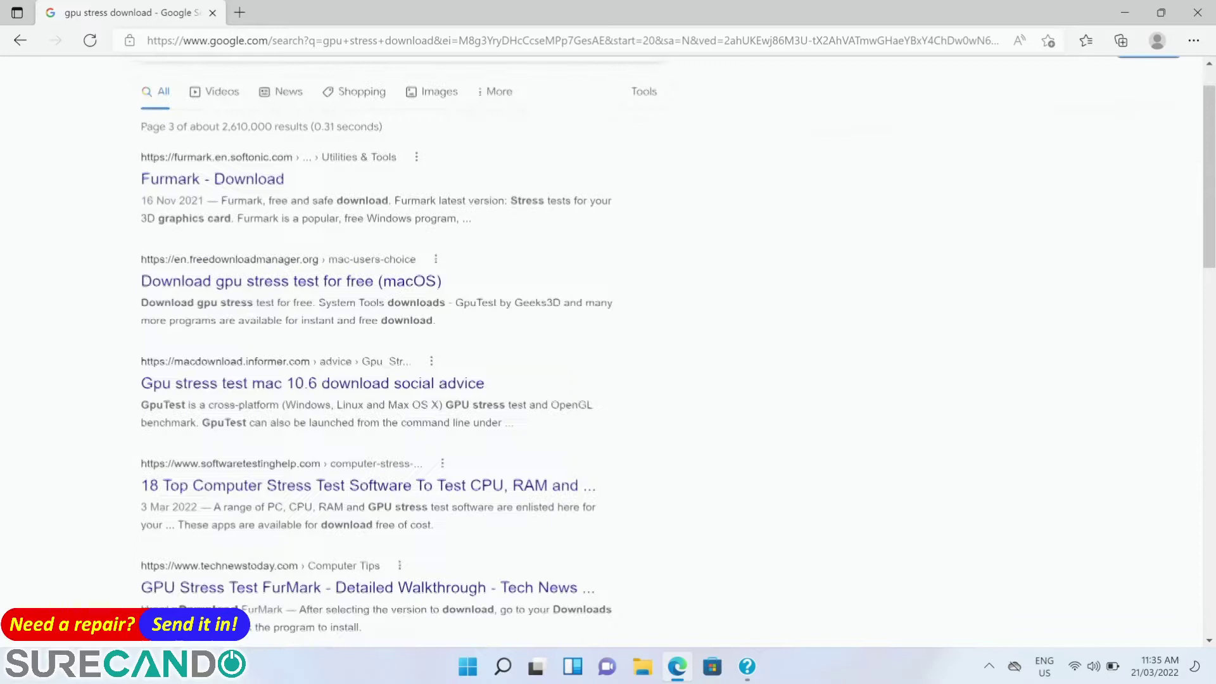
pyautogui.scroll(-3, 607, 374)
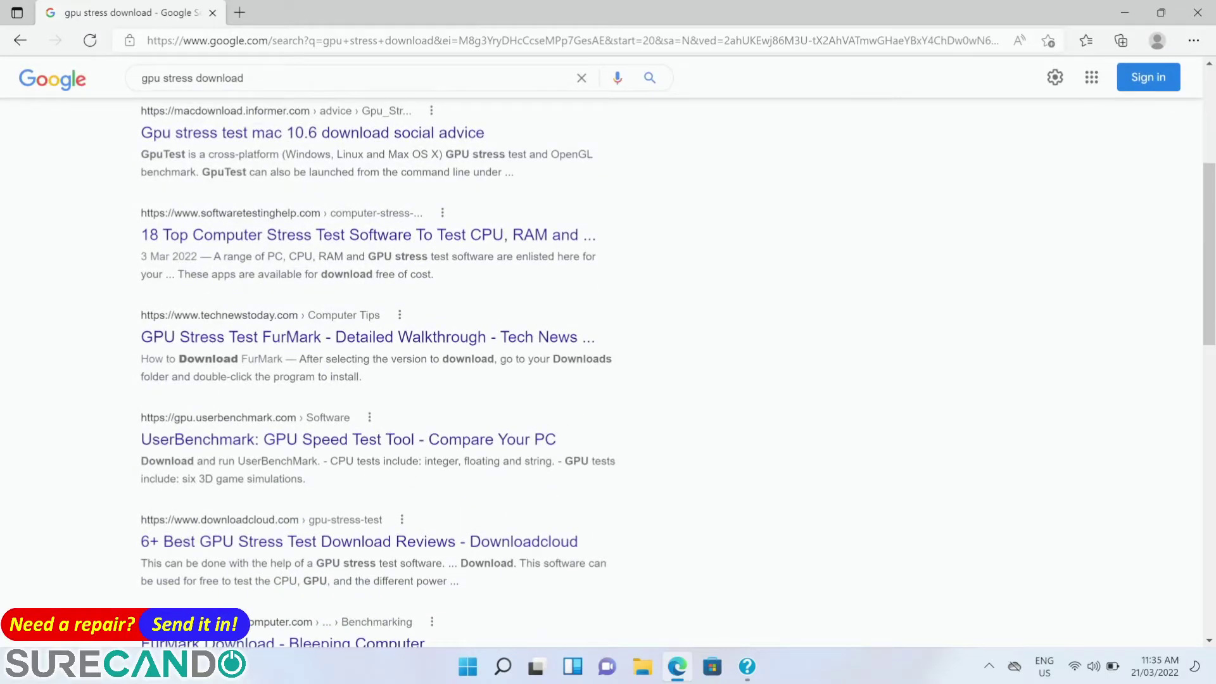
pyautogui.scroll(5, 608, 351)
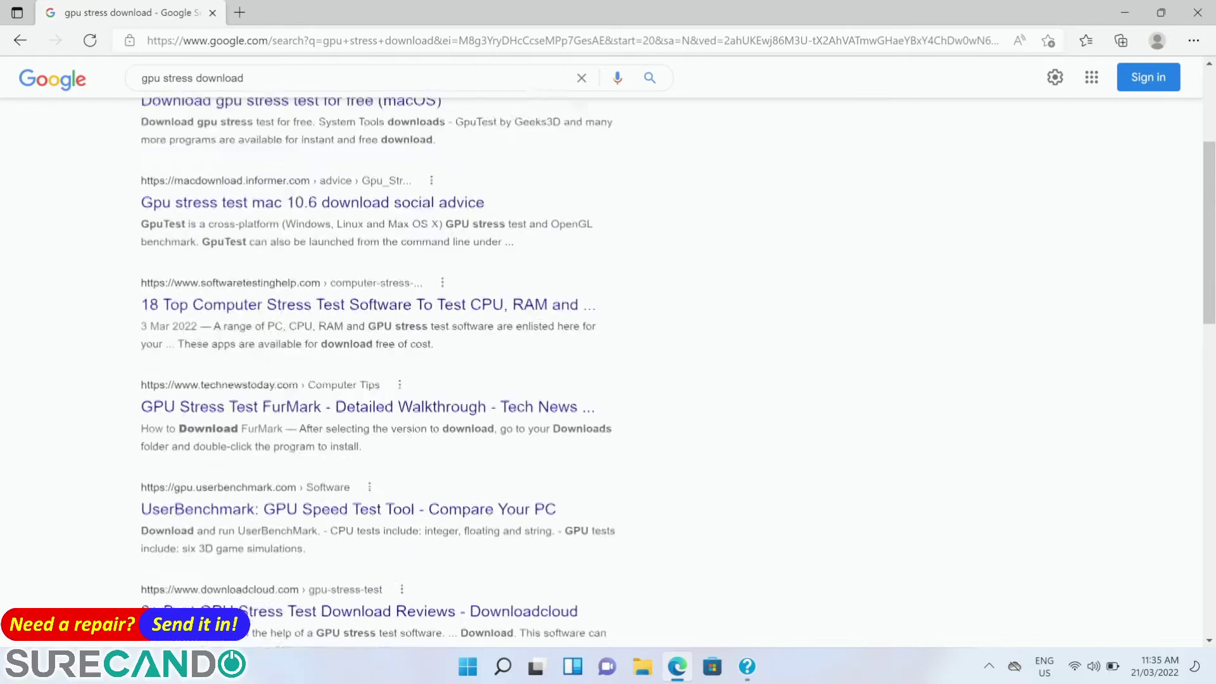
# - Change the Google query to "gpu test download" and run the search
pyautogui.click(257, 95)
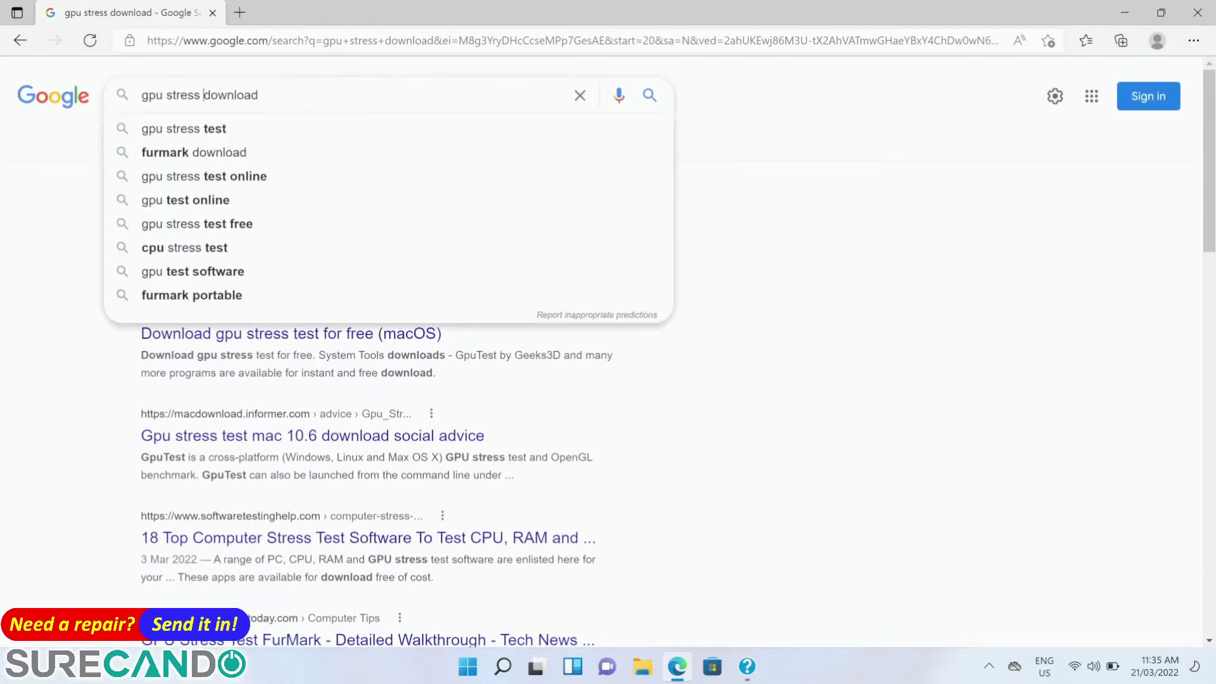
pyautogui.press('BackSpace')
pyautogui.press('BackSpace')
pyautogui.press('BackSpace')
pyautogui.press('BackSpace')
pyautogui.press('BackSpace')
pyautogui.press('BackSpace')
pyautogui.press('BackSpace')
pyautogui.press('BackSpace')
pyautogui.press('BackSpace')
pyautogui.press('BackSpace')
pyautogui.press('BackSpace')
pyautogui.write('gpu test')
pyautogui.press('Return')
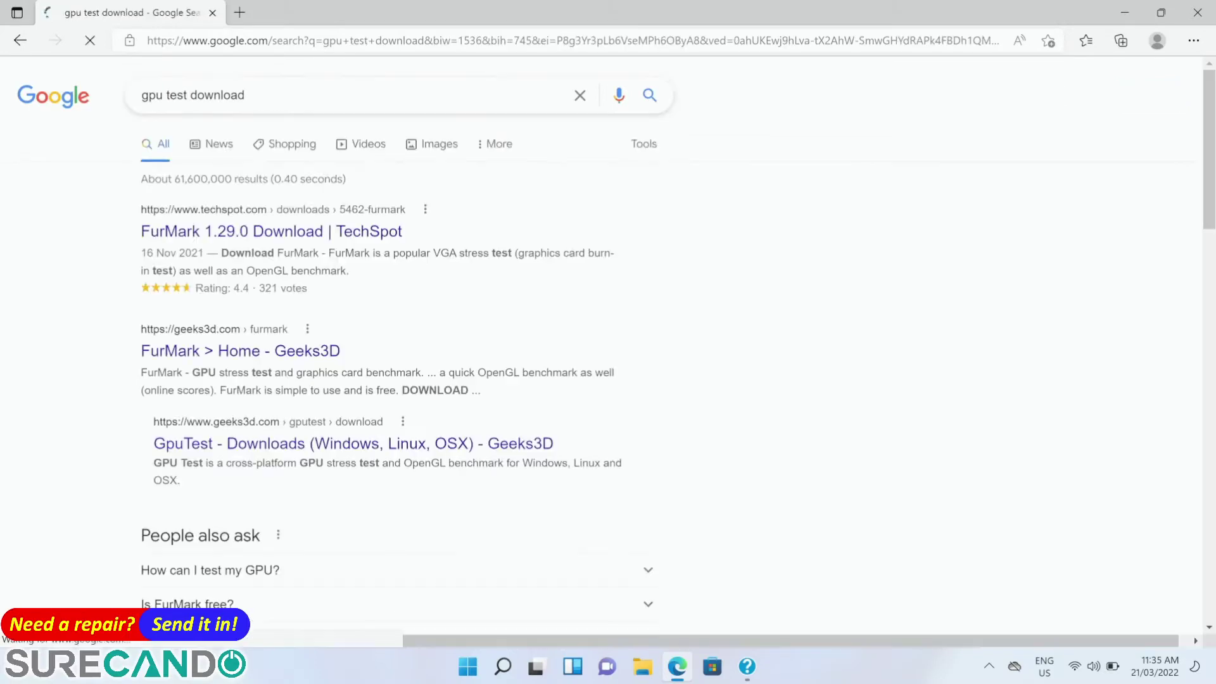
# - Open the Unigine Heaven benchmark result in a background tab and look through the remaining search results
pyautogui.scroll(-6, 608, 367)
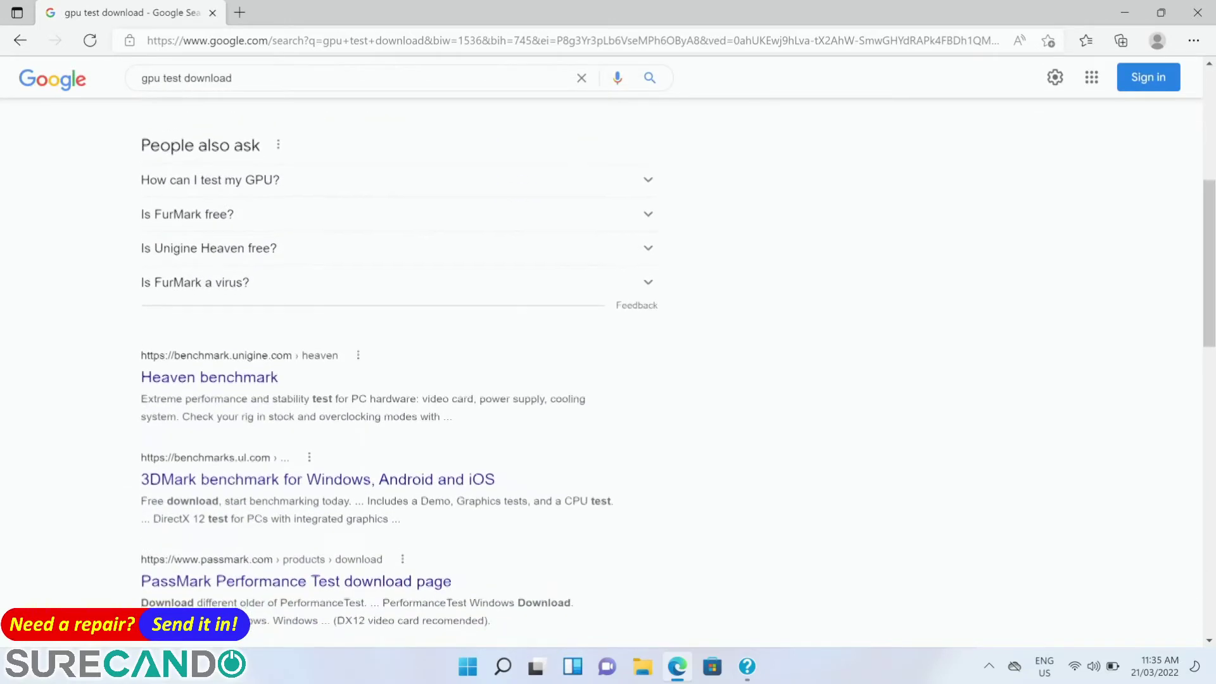
pyautogui.middleClick(209, 376)
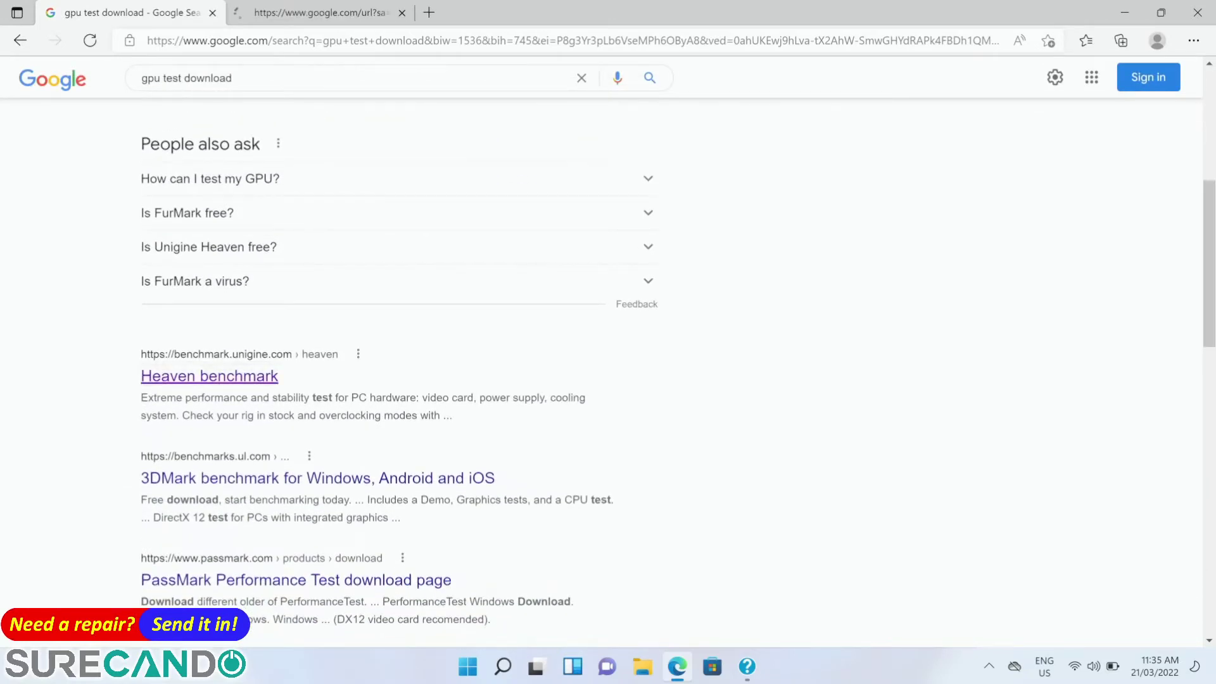
pyautogui.scroll(-5, 209, 376)
pyautogui.scroll(-1, 209, 376)
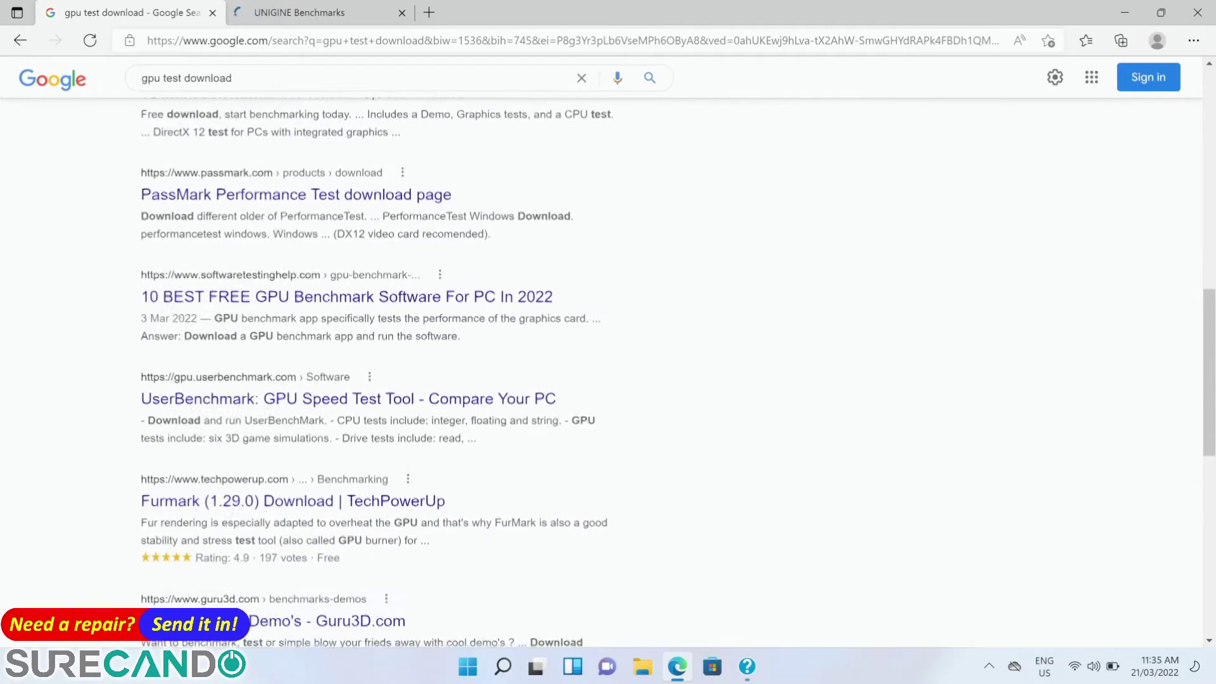
# - Search Windows for "he" and open the Downloads folder in File Explorer
pyautogui.press('super')
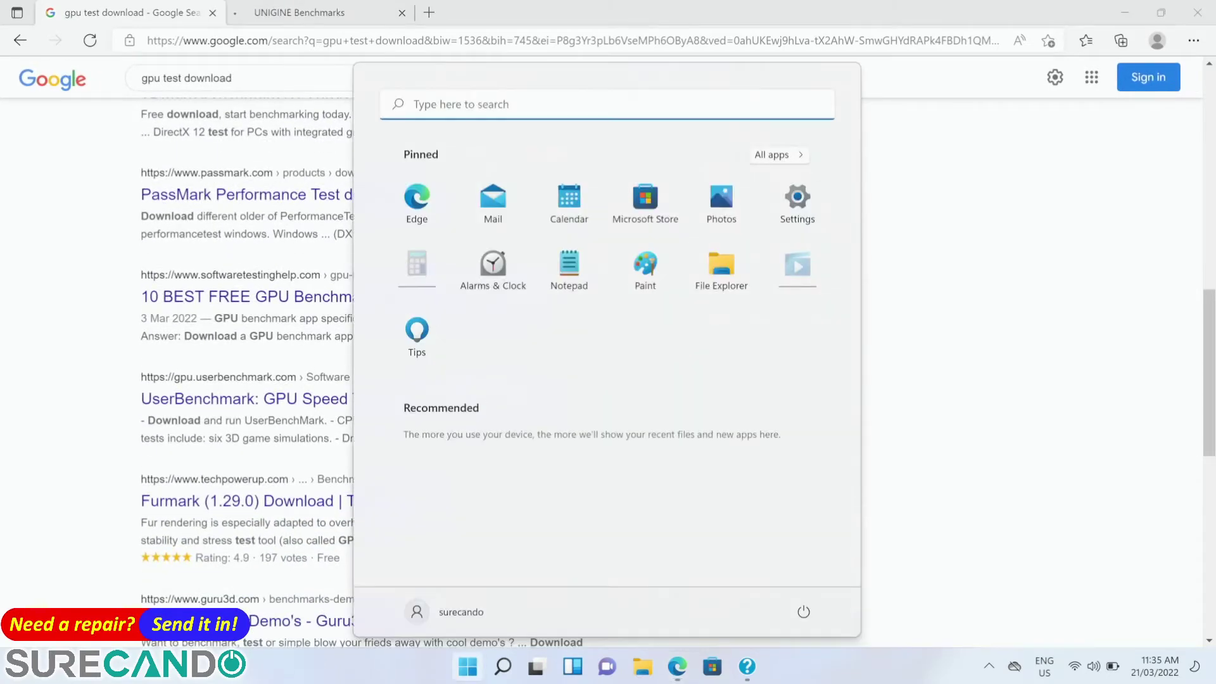
pyautogui.write('hrs')
pyautogui.press('BackSpace')
pyautogui.press('BackSpace')
pyautogui.press('BackSpace')
pyautogui.write('heav')
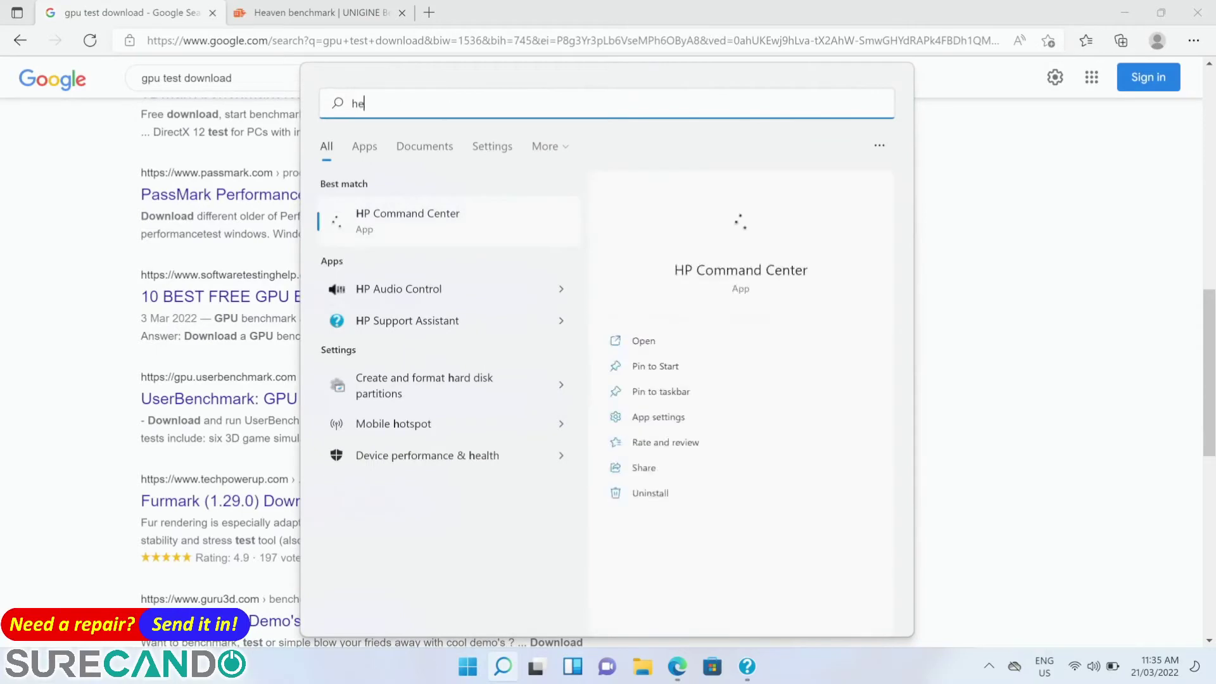
pyautogui.press('BackSpace')
pyautogui.press('BackSpace')
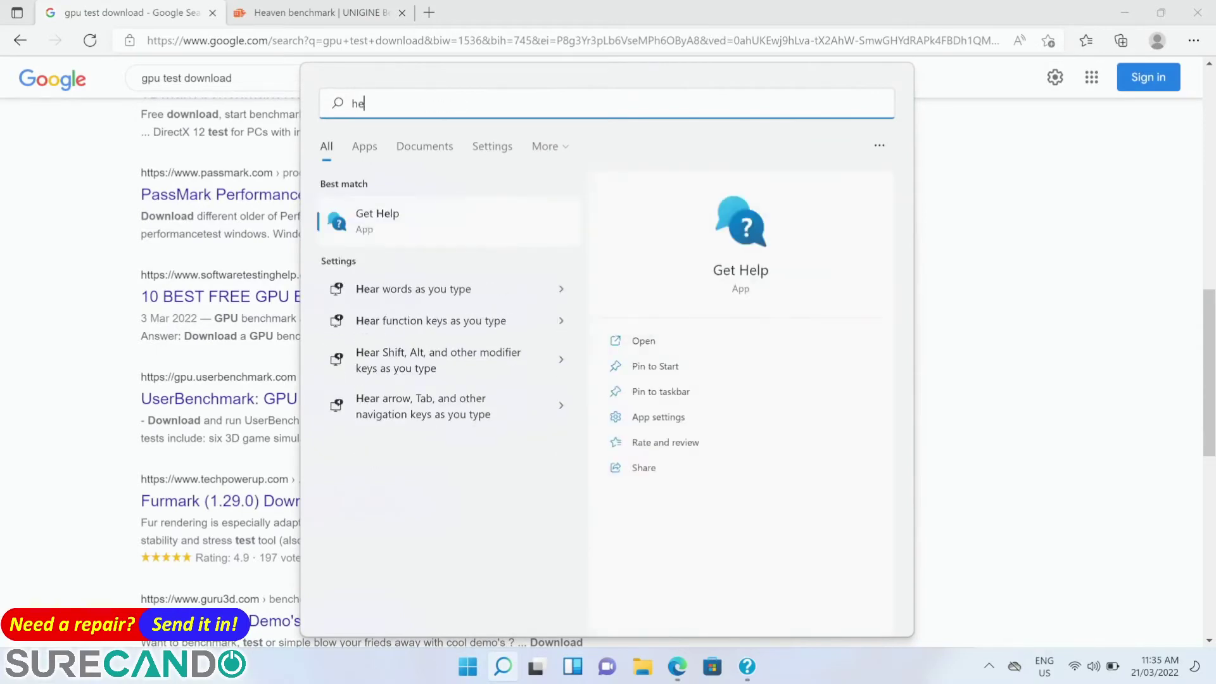
pyautogui.press('super+e')
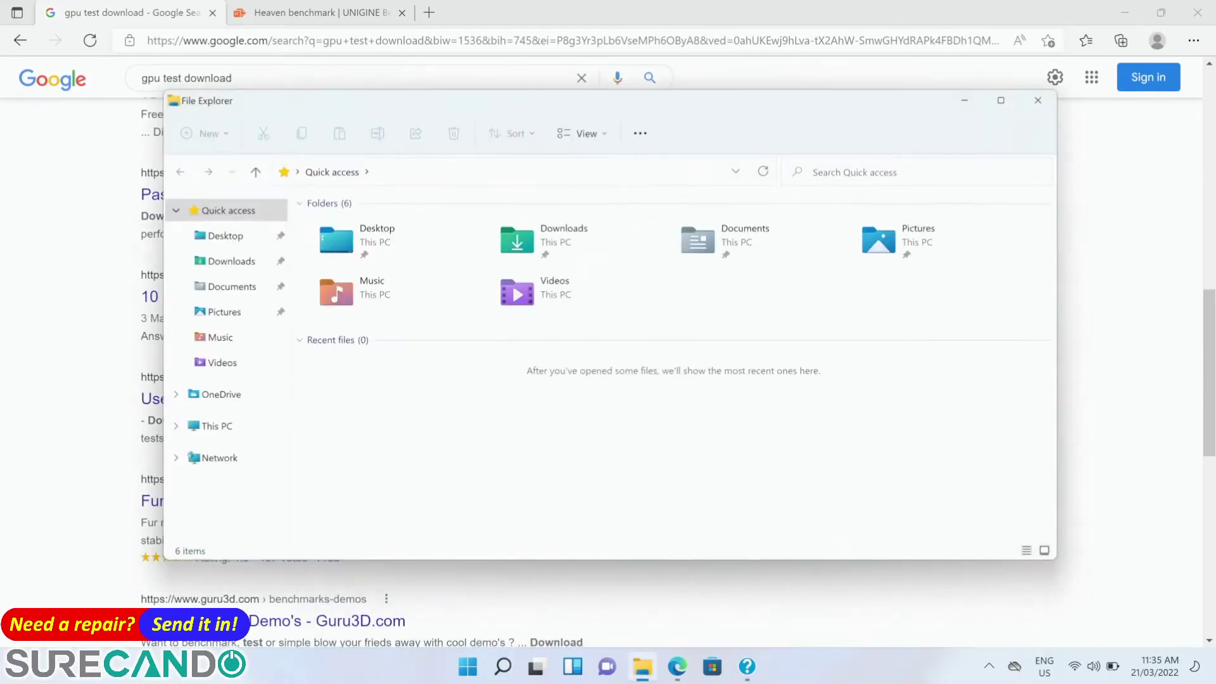
pyautogui.click(231, 260)
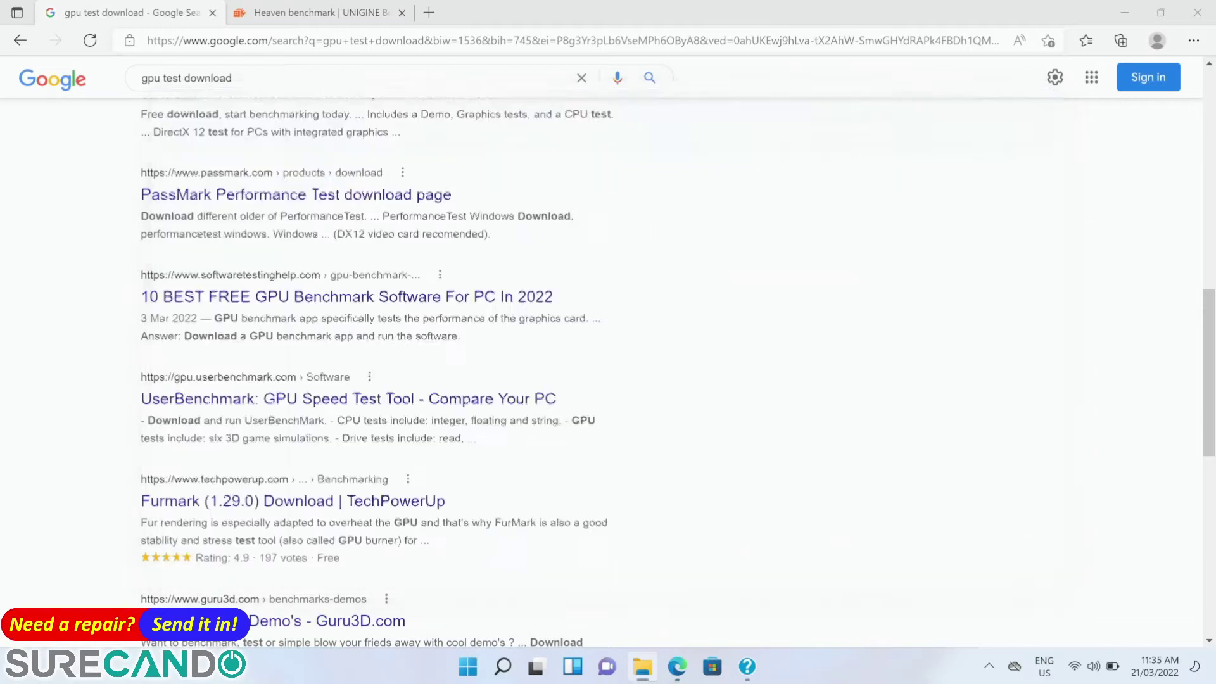
# - Return to the browser and load google.com in a new tab
pyautogui.click(380, 41)
pyautogui.hotkey('ctrl', 't')
pyautogui.write('gc')
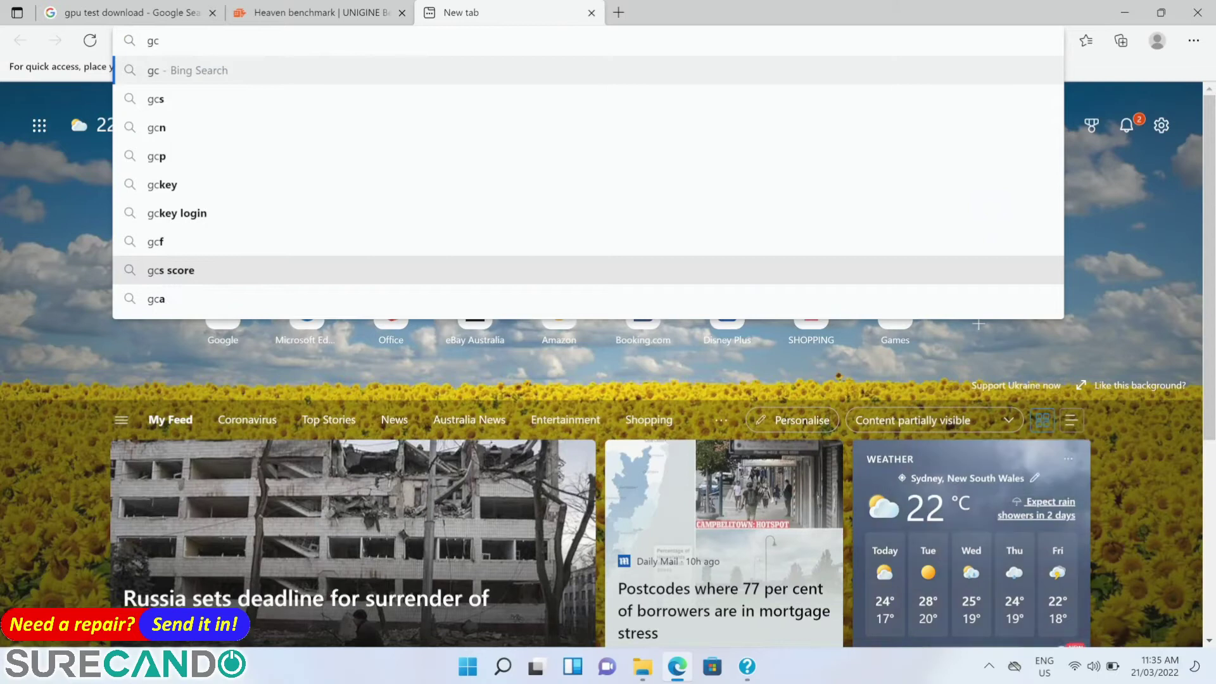
pyautogui.press('BackSpace')
pyautogui.write('u')
pyautogui.press('BackSpace')
pyautogui.press('BackSpace')
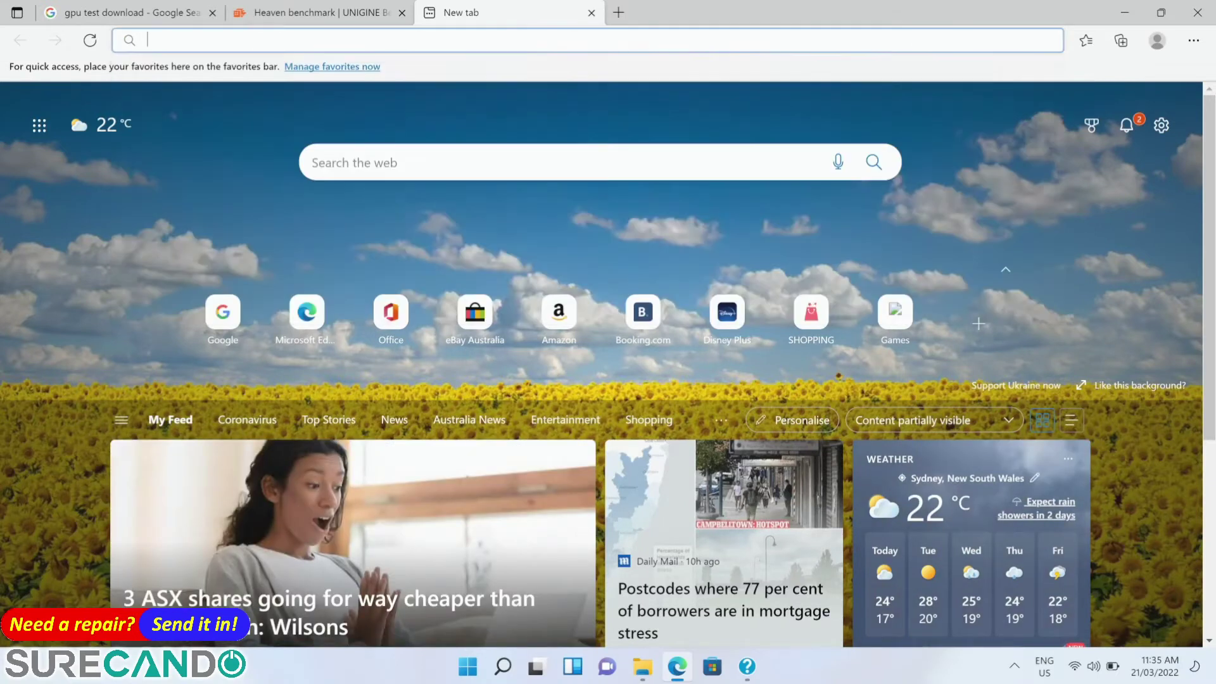
pyautogui.write('google.com')
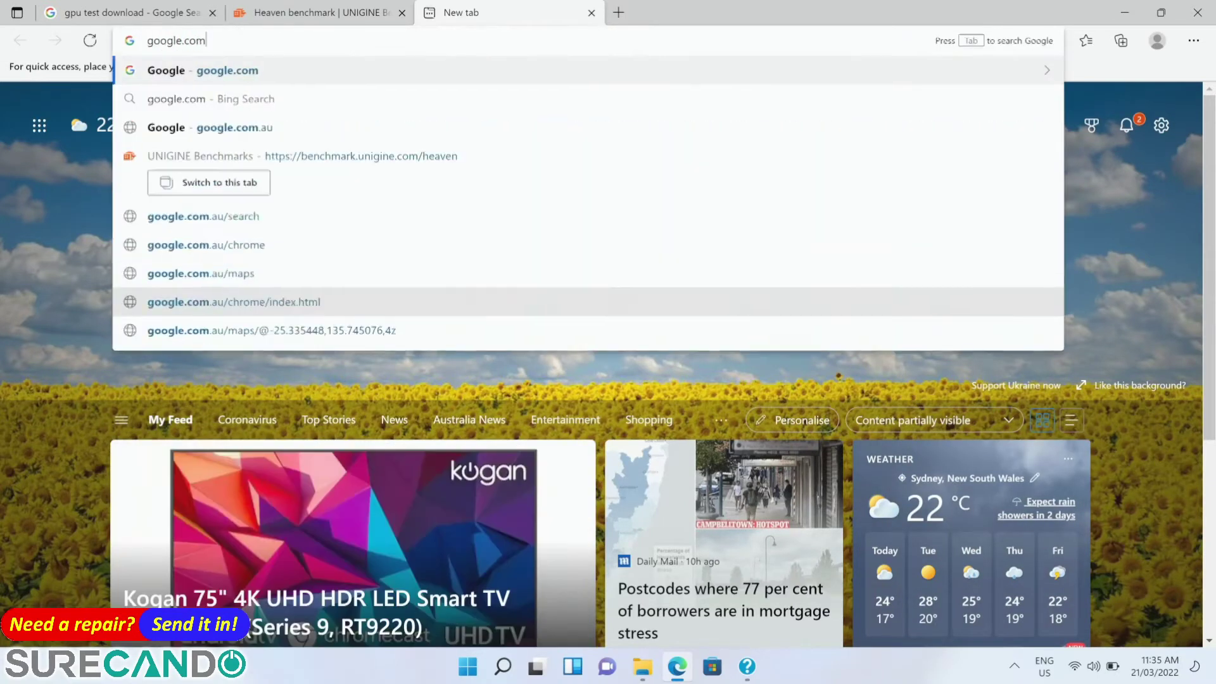
pyautogui.press('Return')
# - Search Google for "stresst test gpu download" and open the FurMark home page from Geeks3D in a background tab
pyautogui.write('stresst')
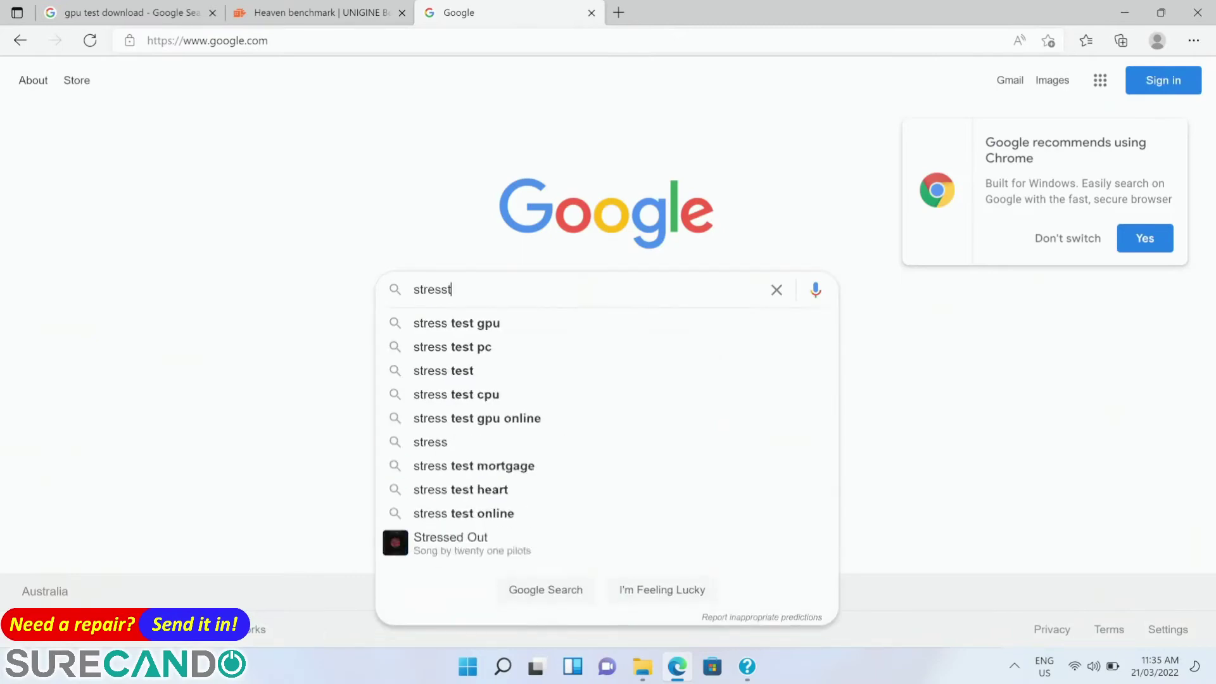
pyautogui.write(' test gpu downpo')
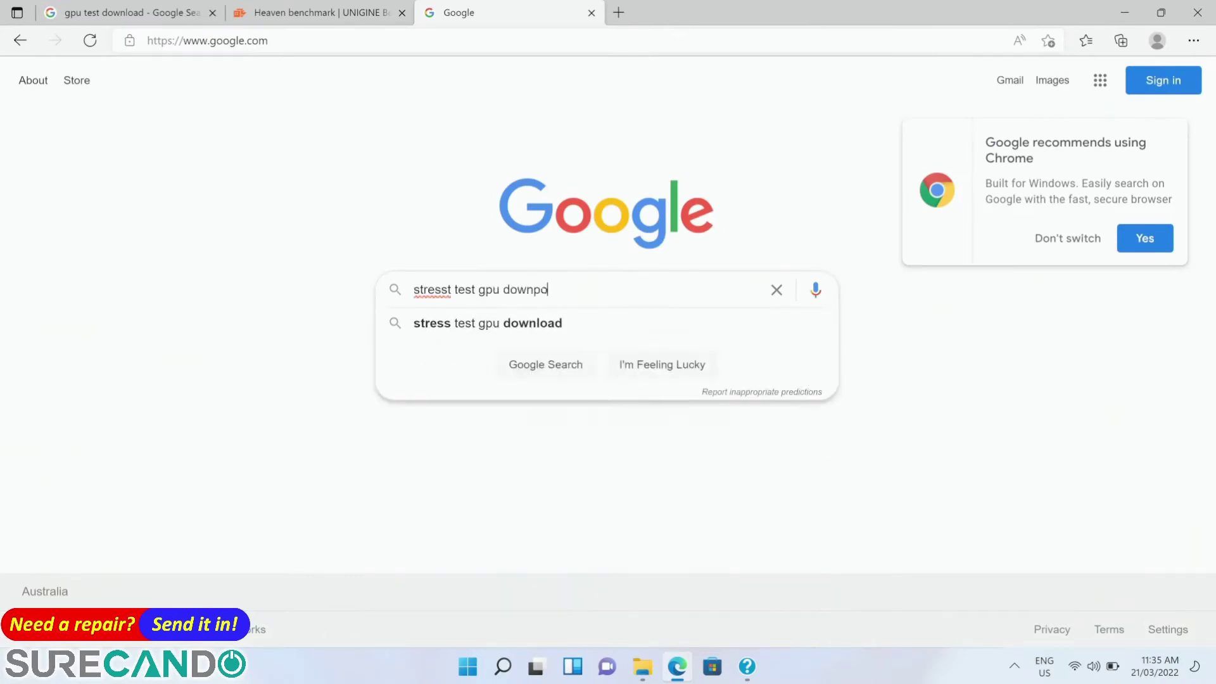
pyautogui.press('BackSpace')
pyautogui.write('load')
pyautogui.press('Return')
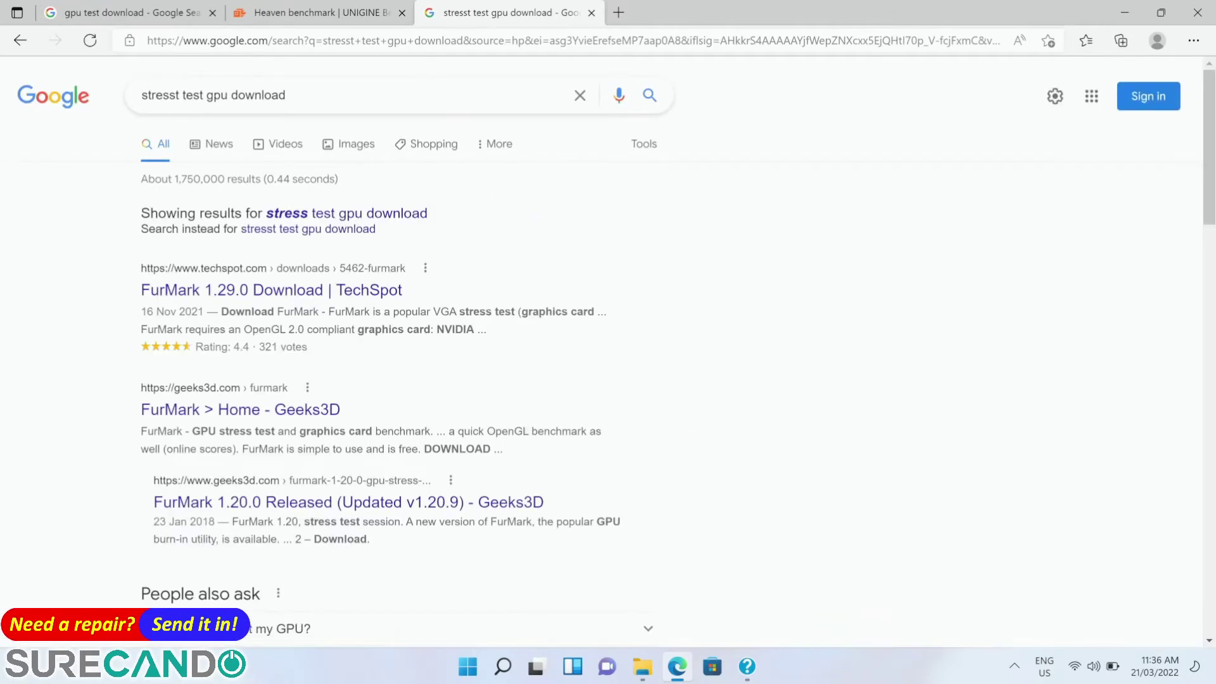
pyautogui.middleClick(304, 409)
# - Open Beebom's article "6 Best Tools to Stress Test GPU" from the results and read its section on Unigine
pyautogui.scroll(-3, 304, 409)
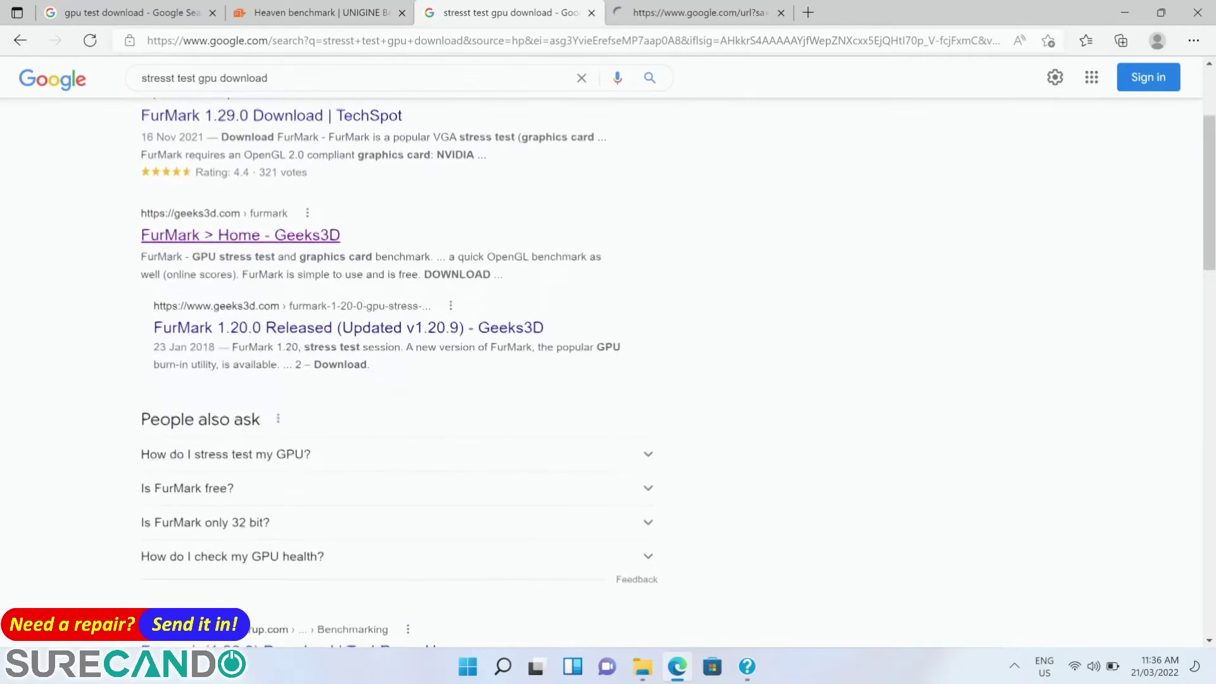
pyautogui.scroll(-5, 304, 409)
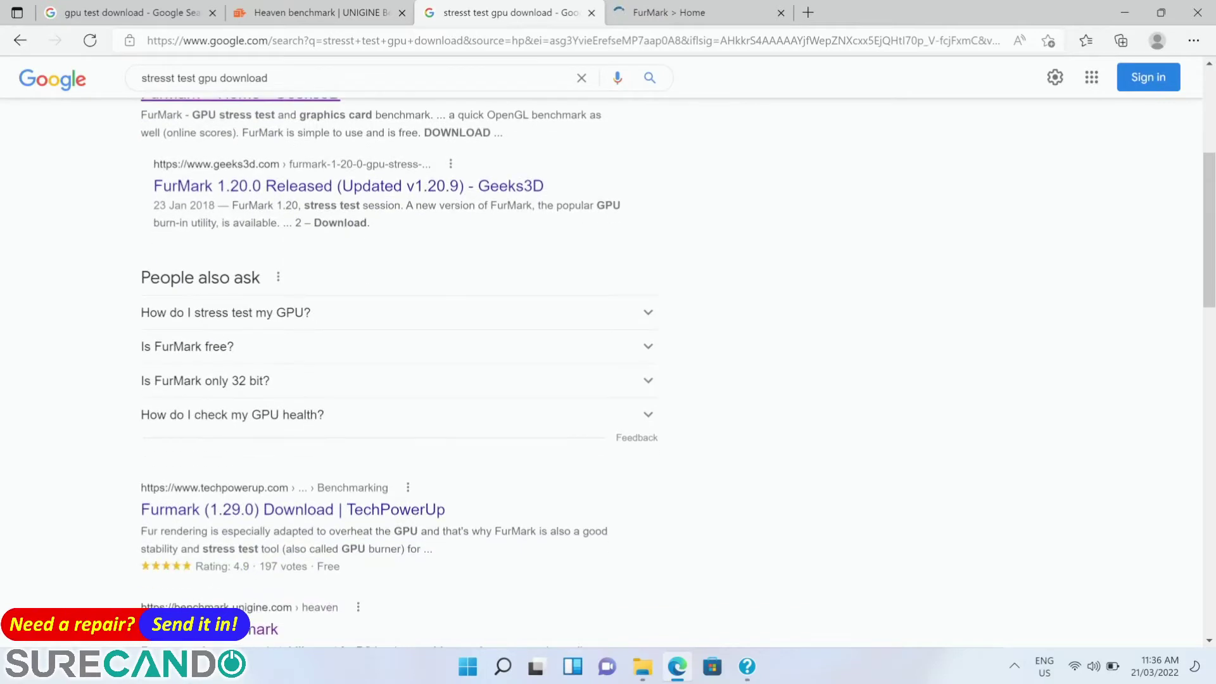
pyautogui.scroll(-2, 304, 410)
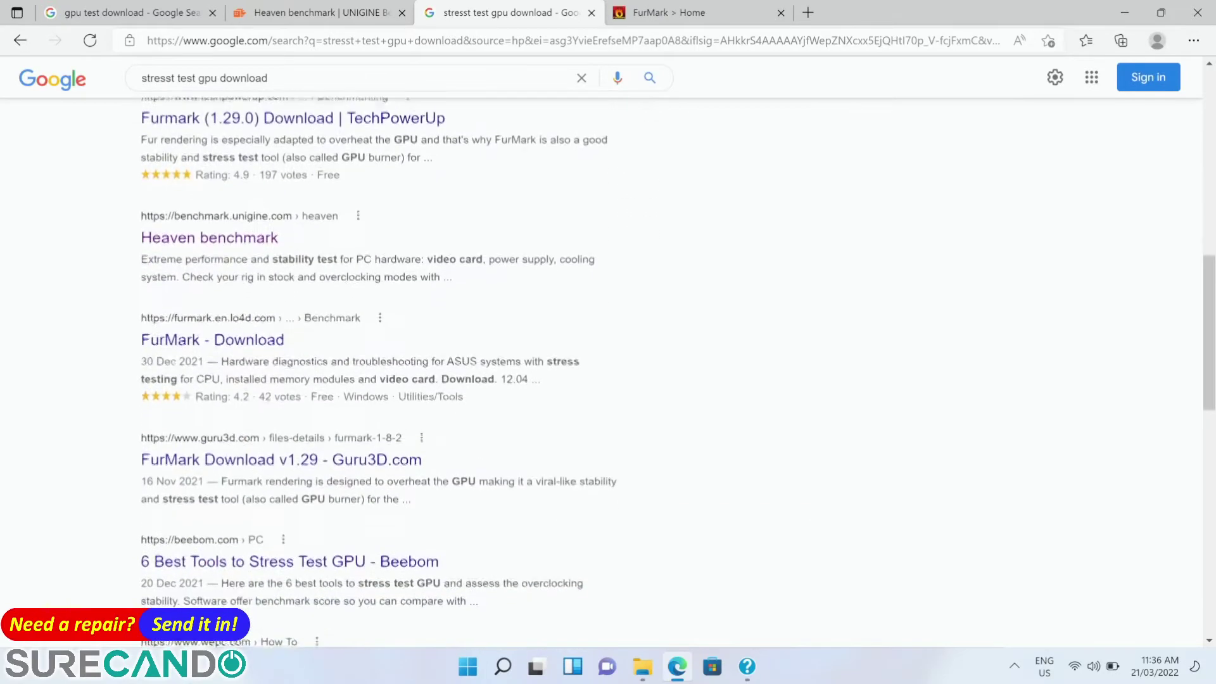
pyautogui.scroll(-1, 487, 459)
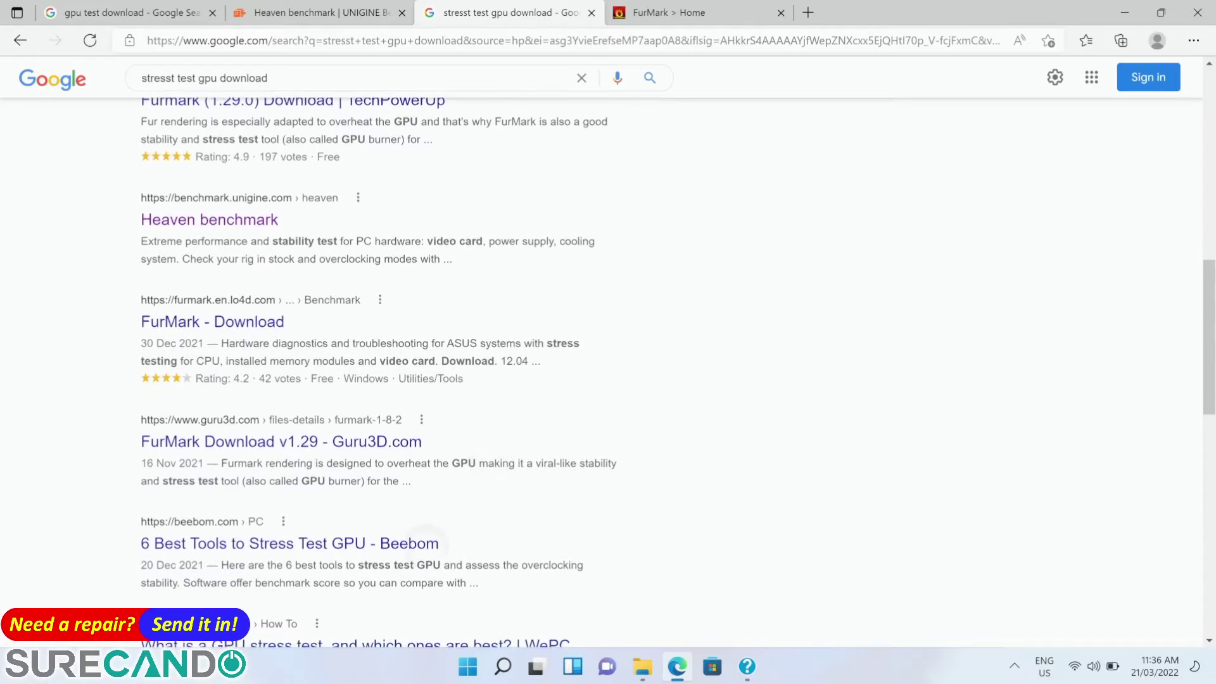
pyautogui.click(289, 544)
pyautogui.scroll(-5, 443, 348)
pyautogui.scroll(-10, 443, 348)
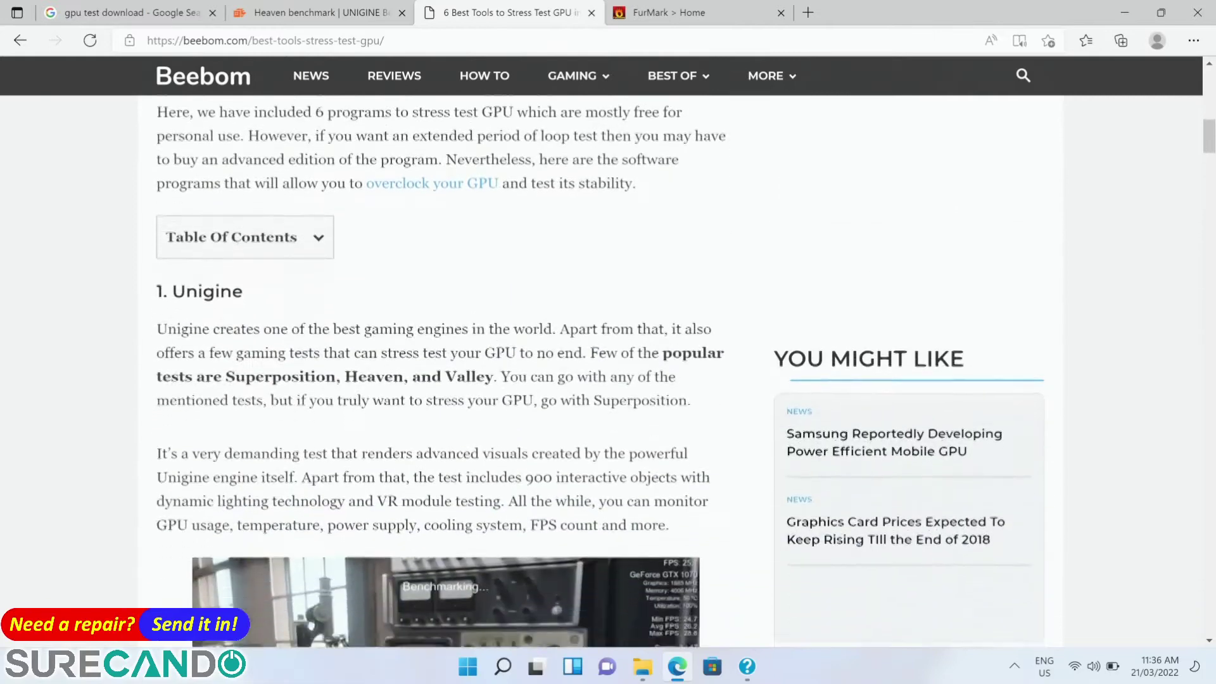
pyautogui.scroll(-10, 443, 348)
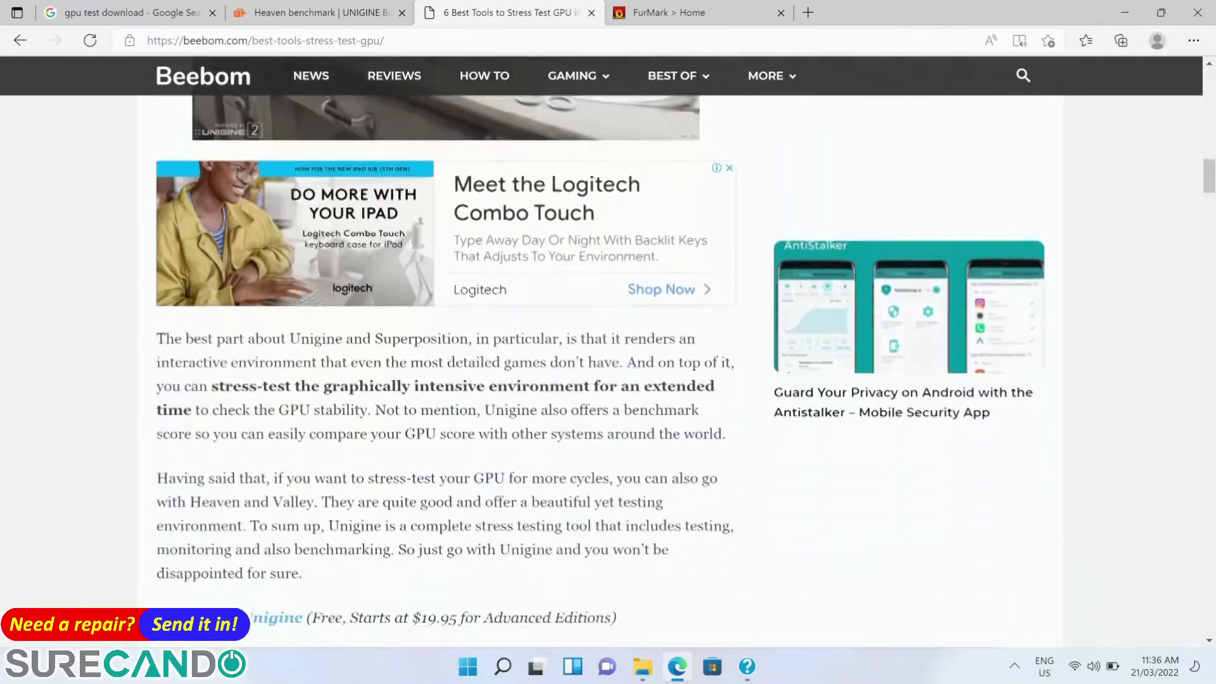
# - Read the remaining tools in Beebom's GPU article down to OCCT and open its linked CPU stress testing article
pyautogui.scroll(-10, 444, 349)
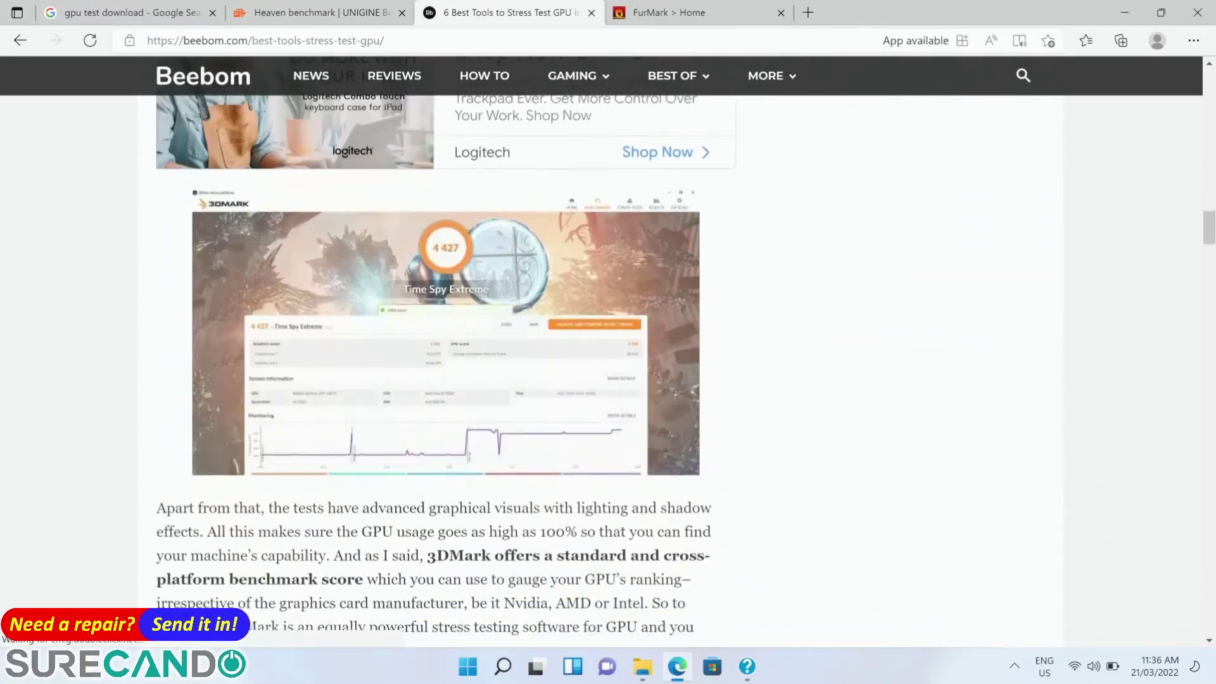
pyautogui.scroll(-10, 444, 348)
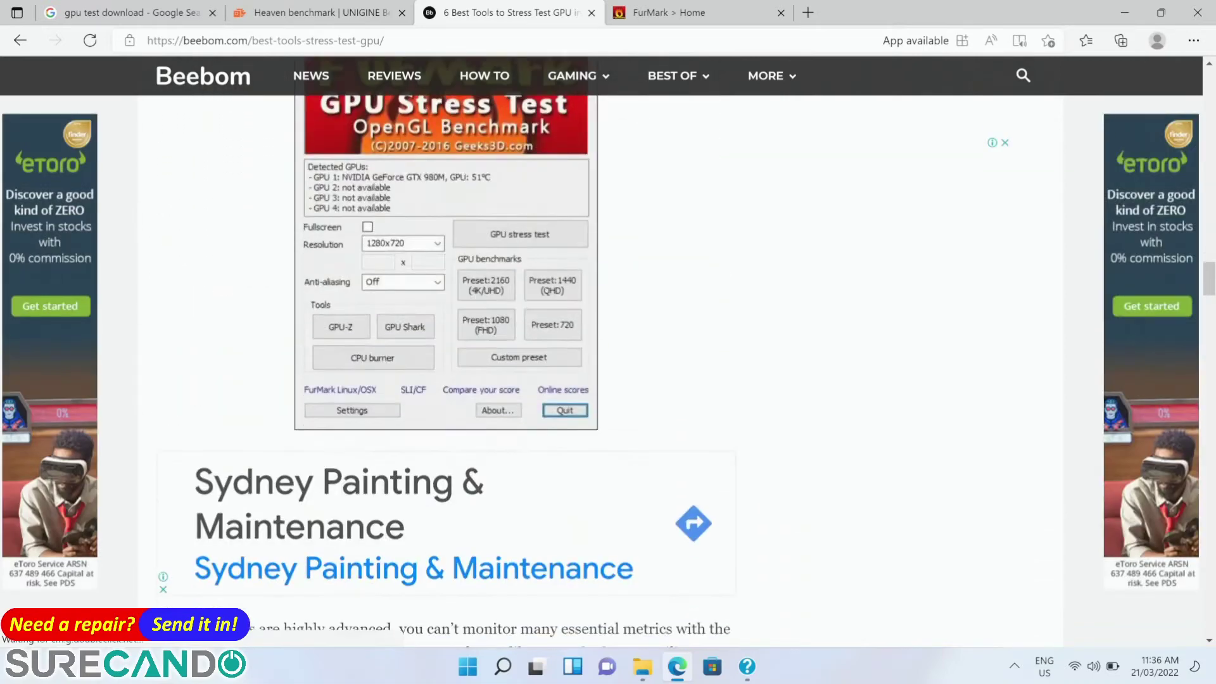
pyautogui.scroll(-10, 443, 348)
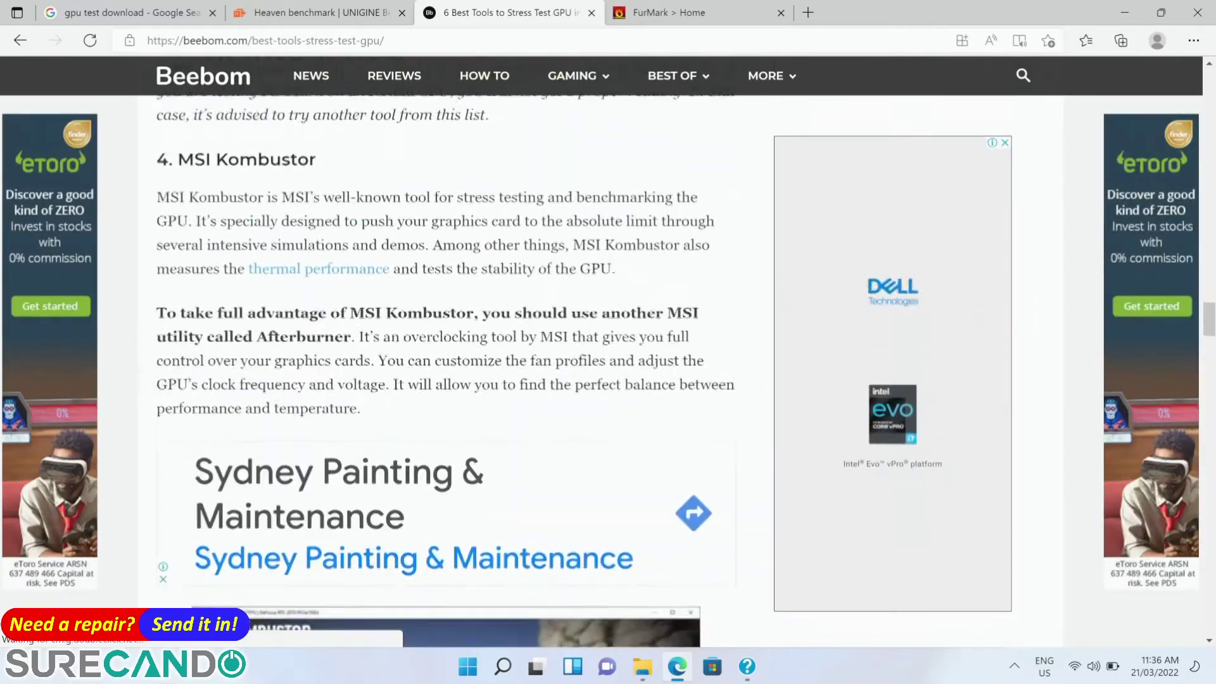
pyautogui.scroll(-7, 443, 349)
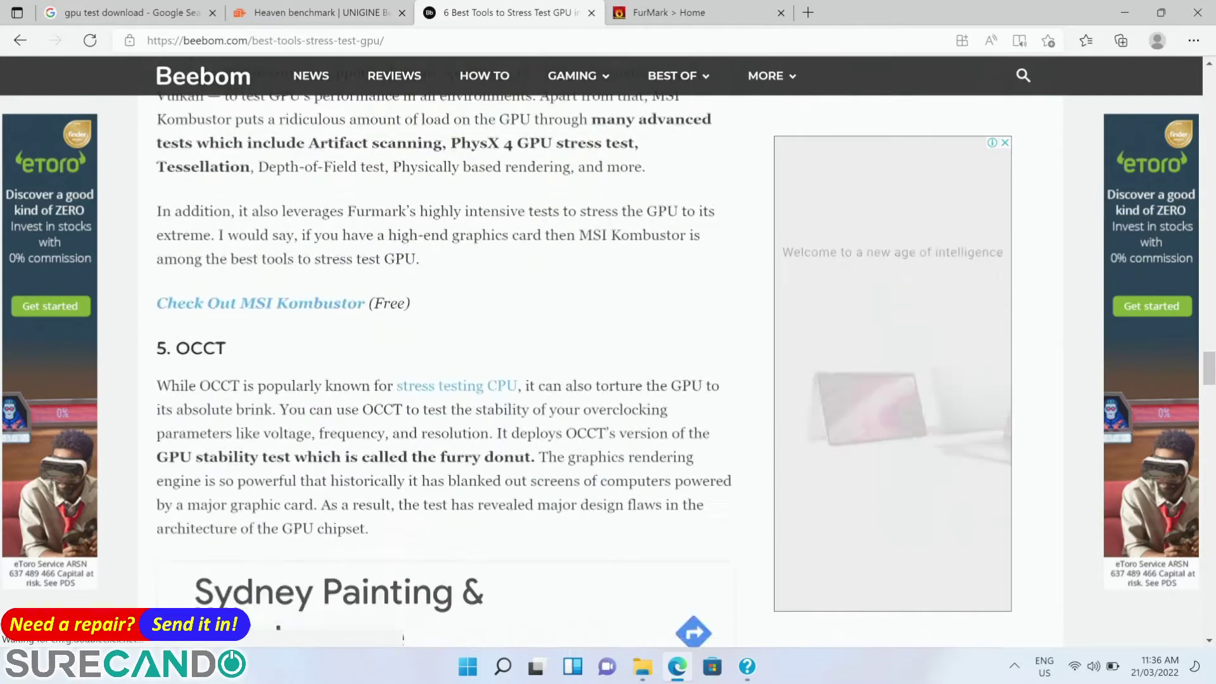
pyautogui.click(497, 316)
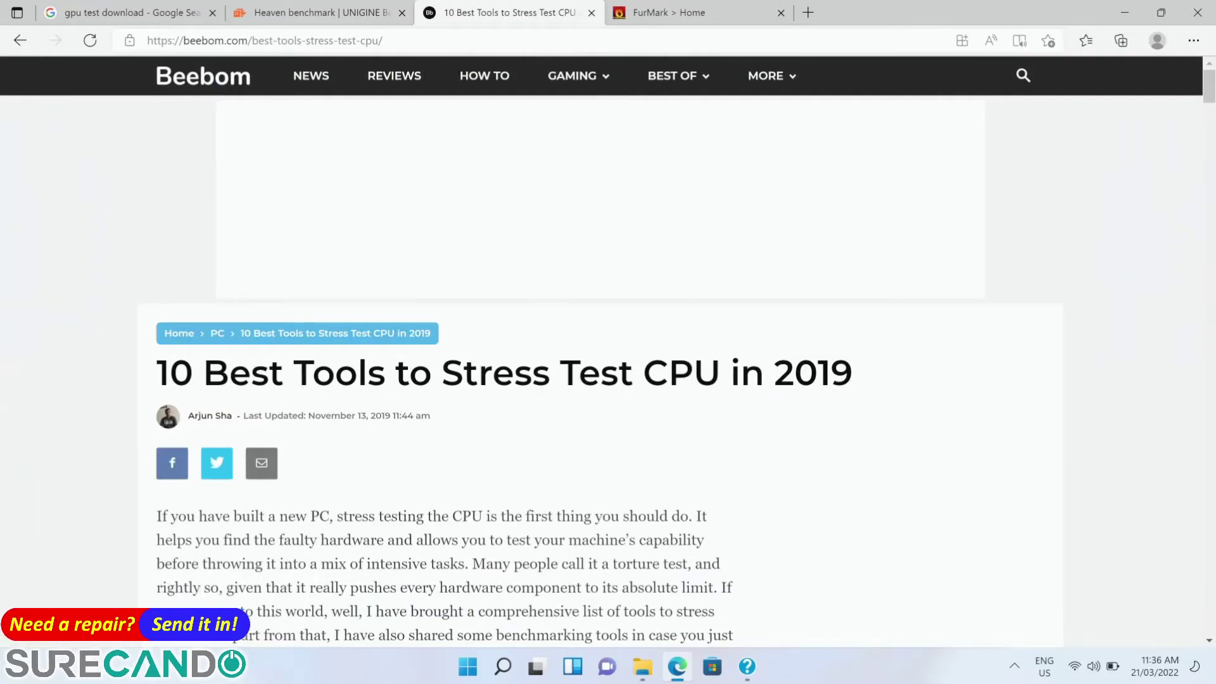
# - Search the web for "occt", open the OCBASE site and download the latest stable OCCT Personal edition
pyautogui.hotkey('ctrl', 'a')
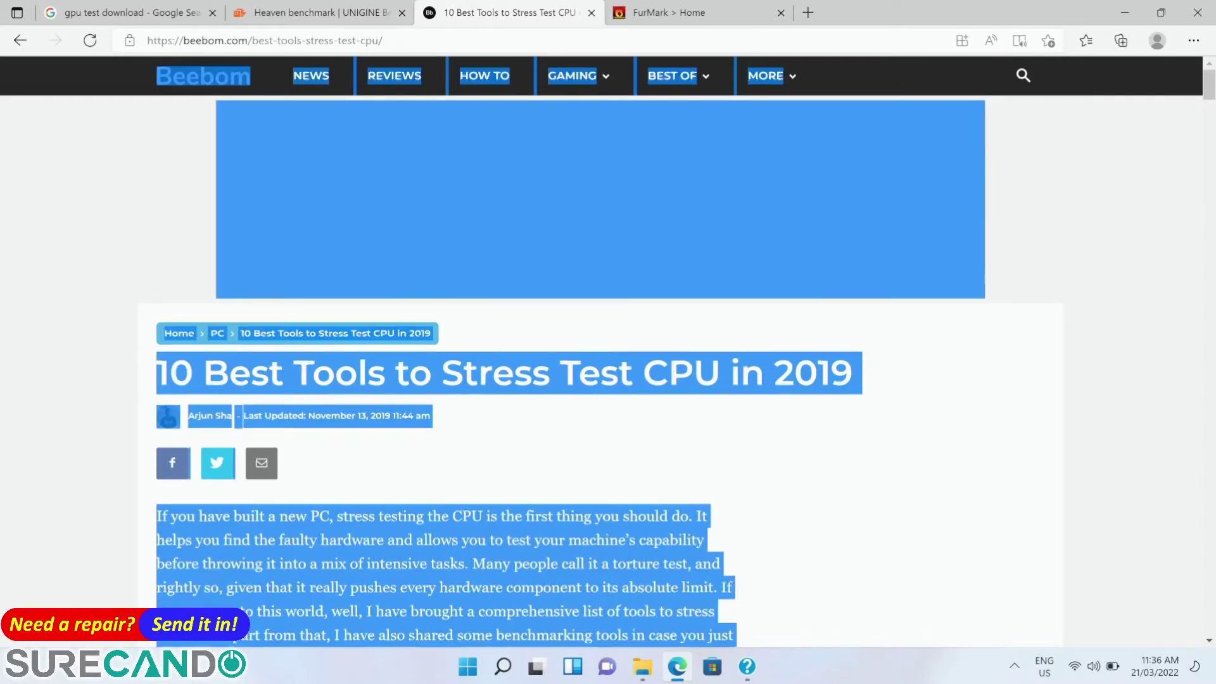
pyautogui.click(146, 40)
pyautogui.write('occt')
pyautogui.press('Return')
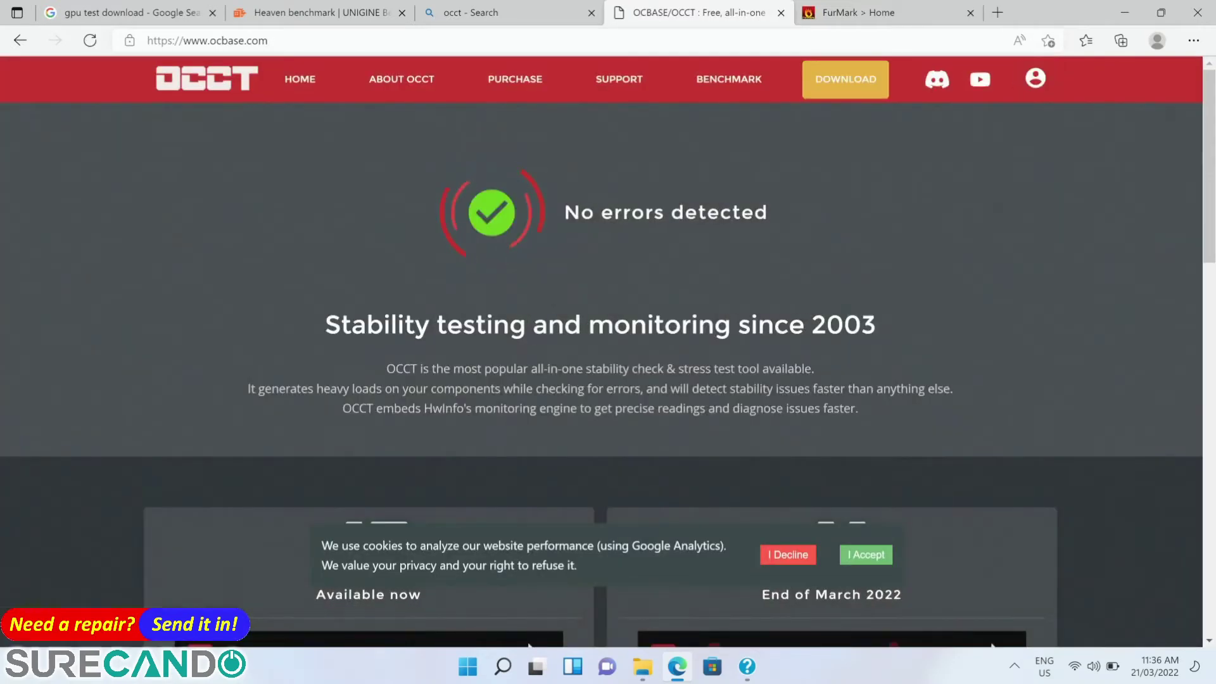
pyautogui.click(845, 79)
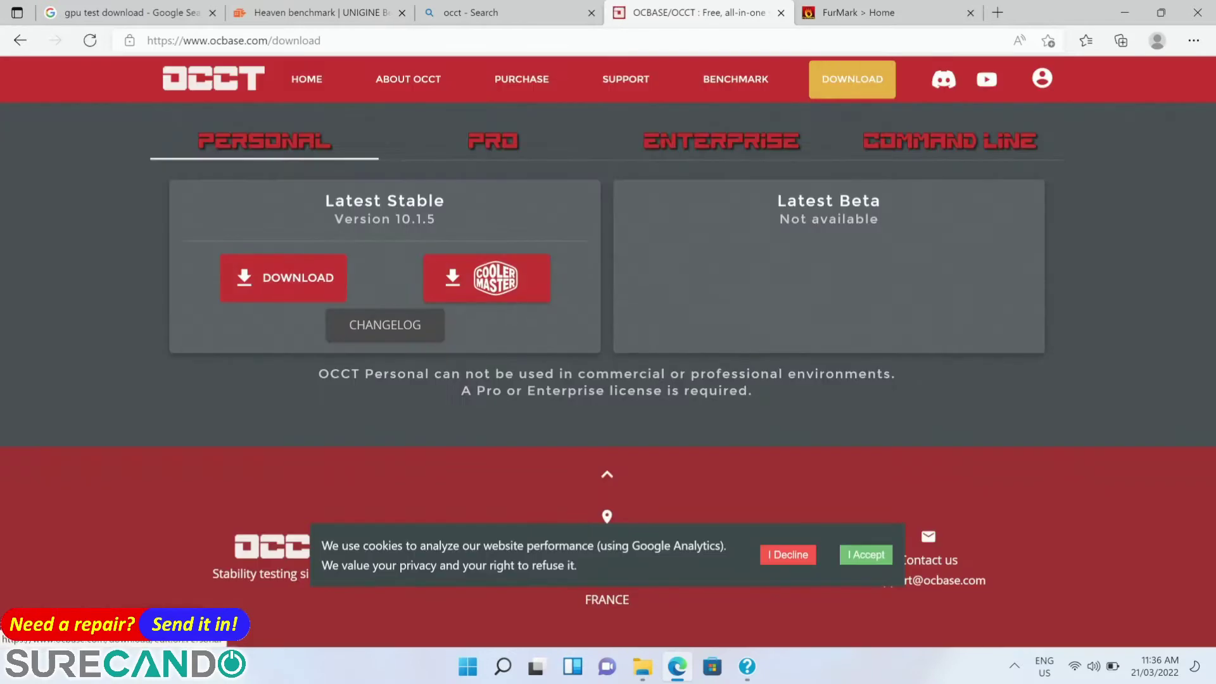
pyautogui.click(283, 277)
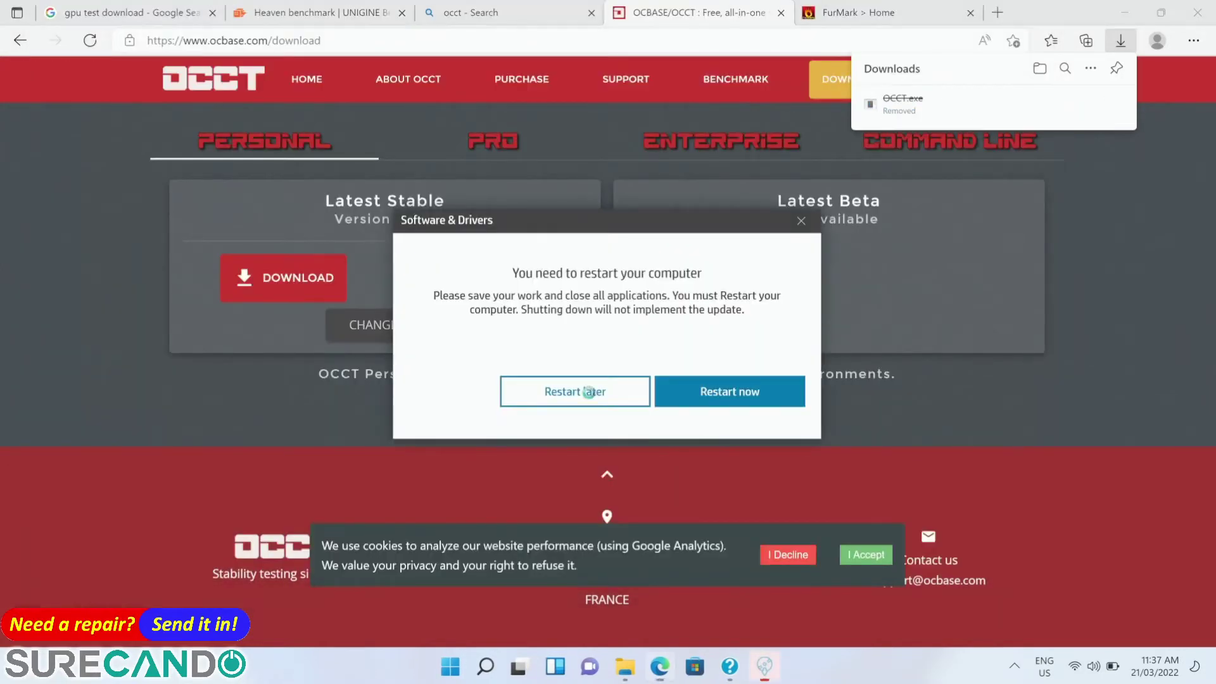
# - Postpone the computer restart and reopen the OCCT.exe source link from the browser's full downloads list
pyautogui.click(566, 391)
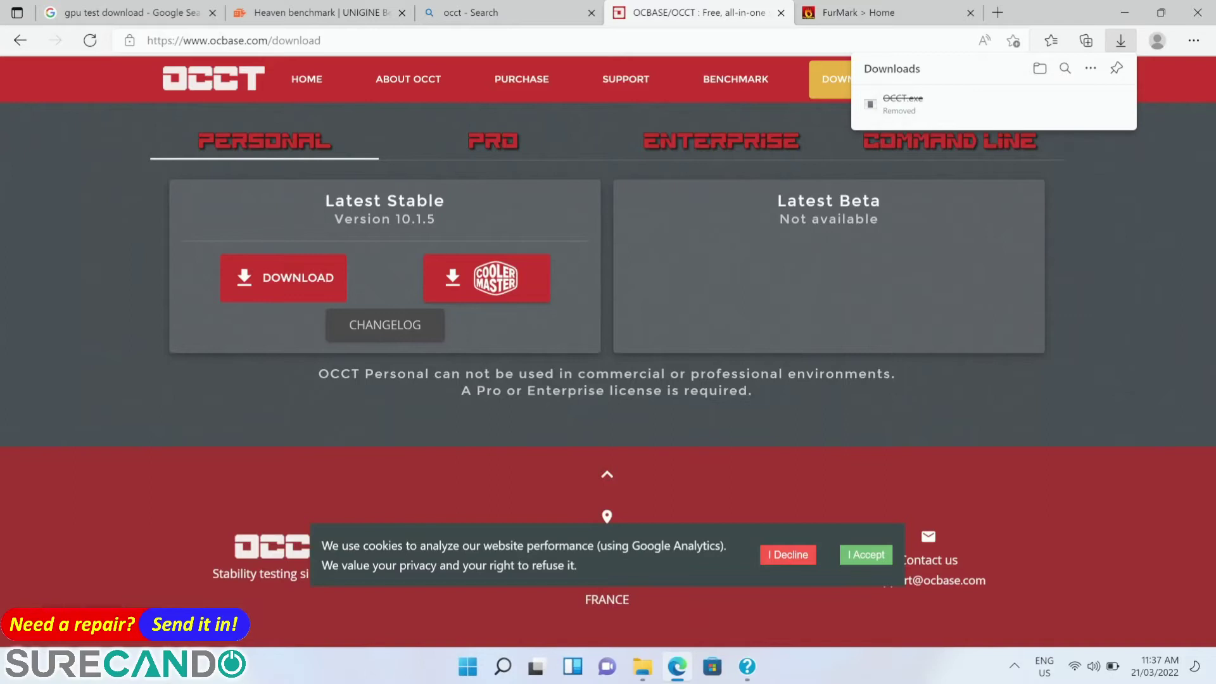
pyautogui.click(1090, 68)
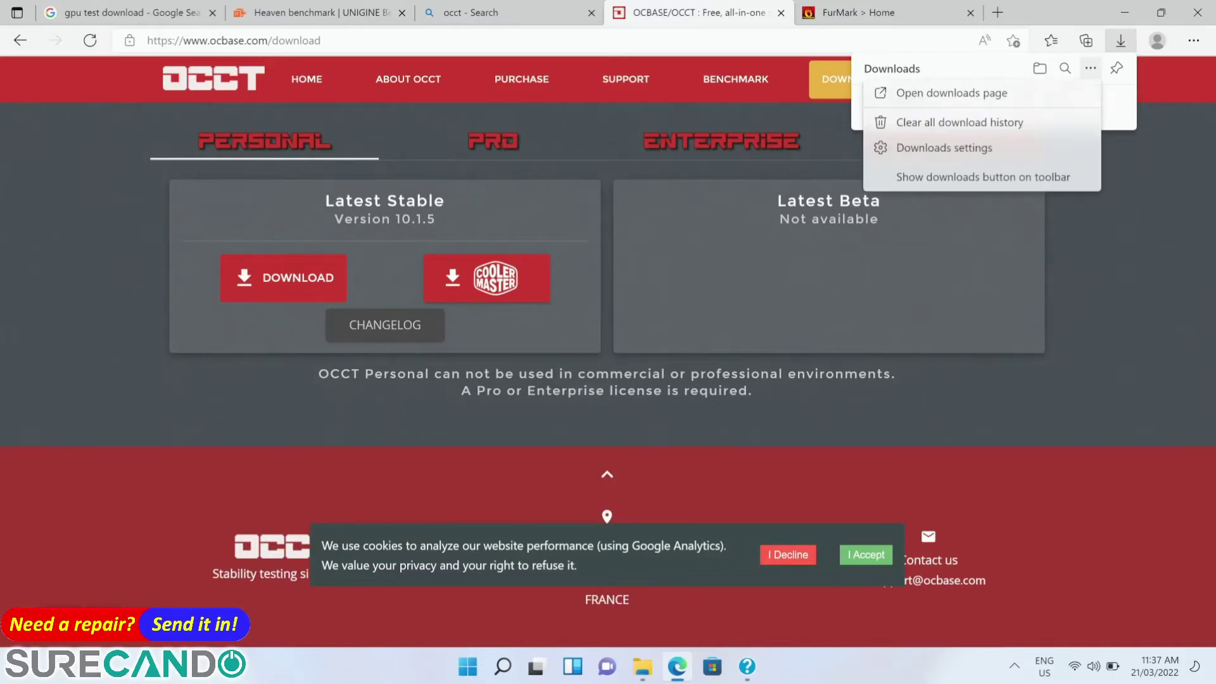
pyautogui.click(951, 93)
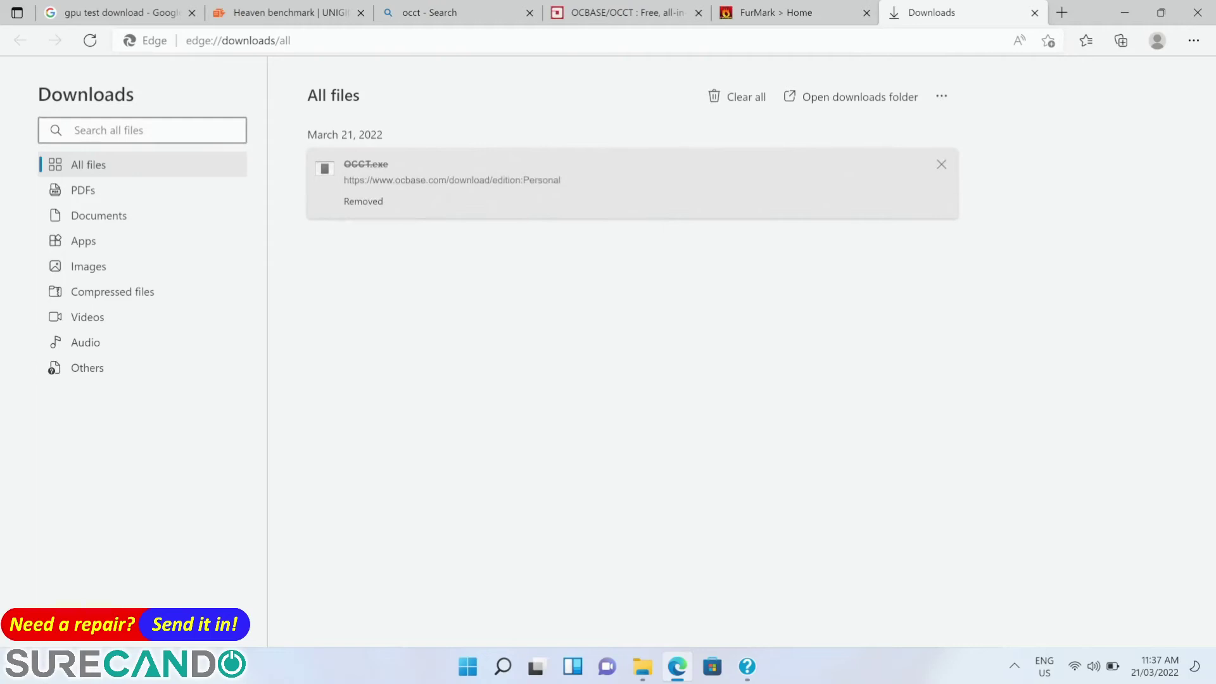
pyautogui.click(451, 179)
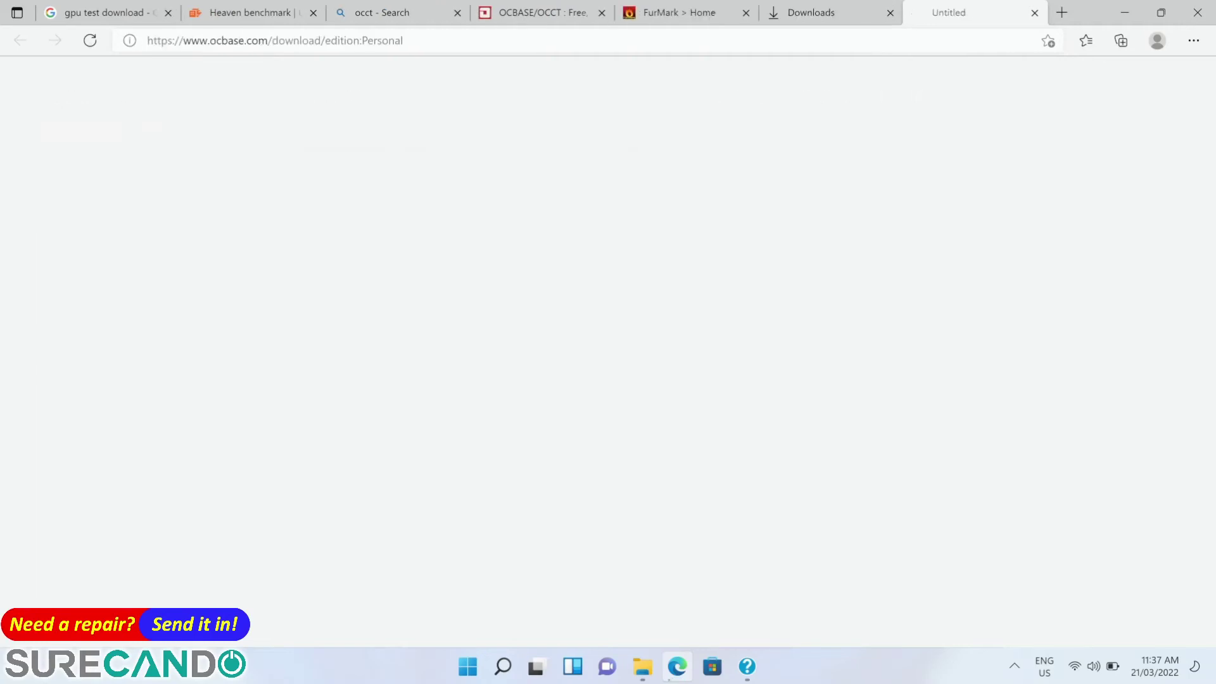
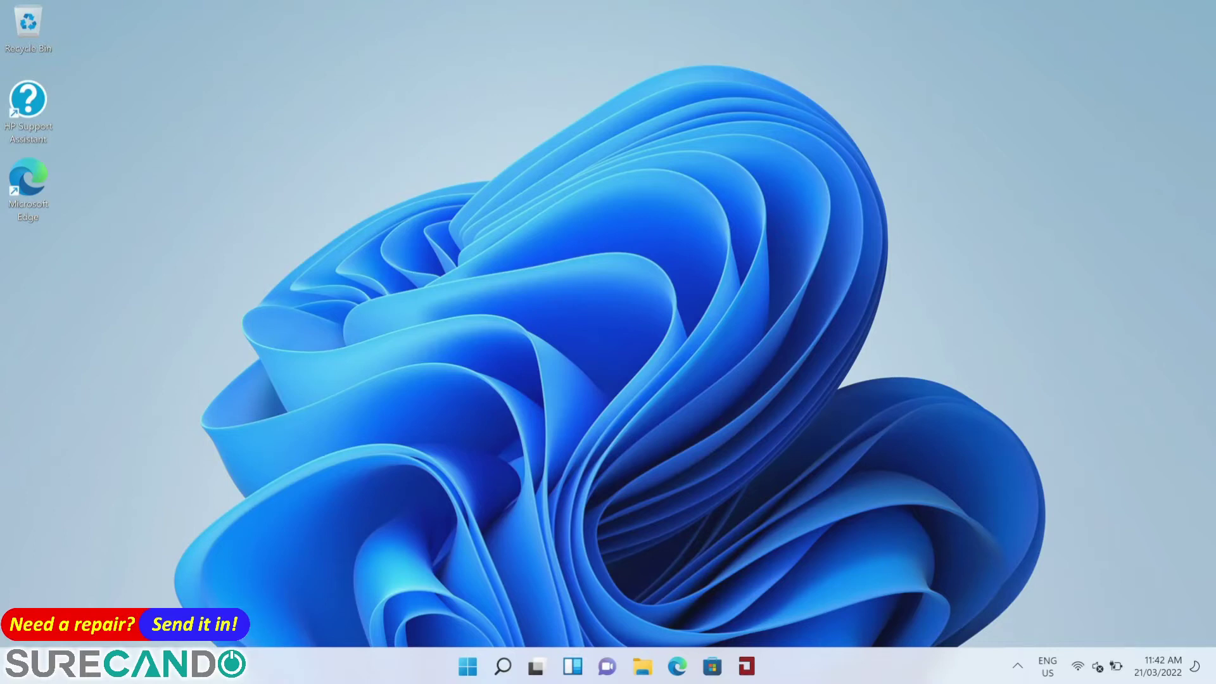
# - Search Windows for "hp" and open HP Support Assistant
pyautogui.press('XF86AudioMute')
pyautogui.press('super')
pyautogui.write('hp')
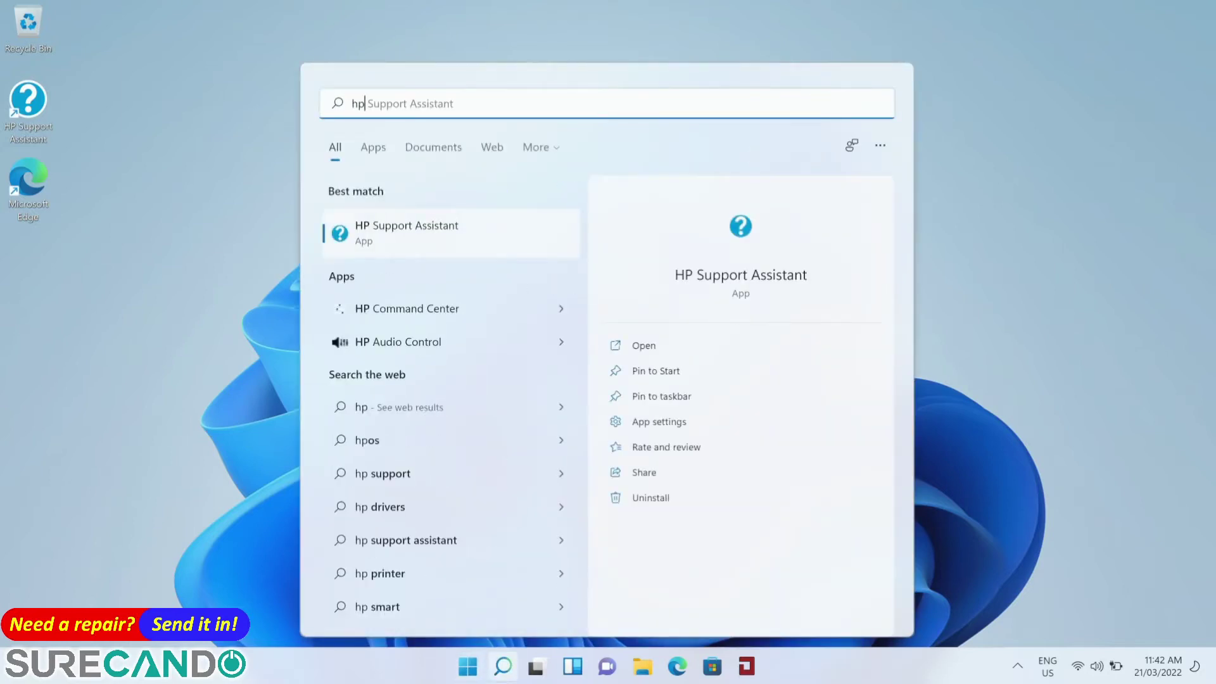
pyautogui.press('Return')
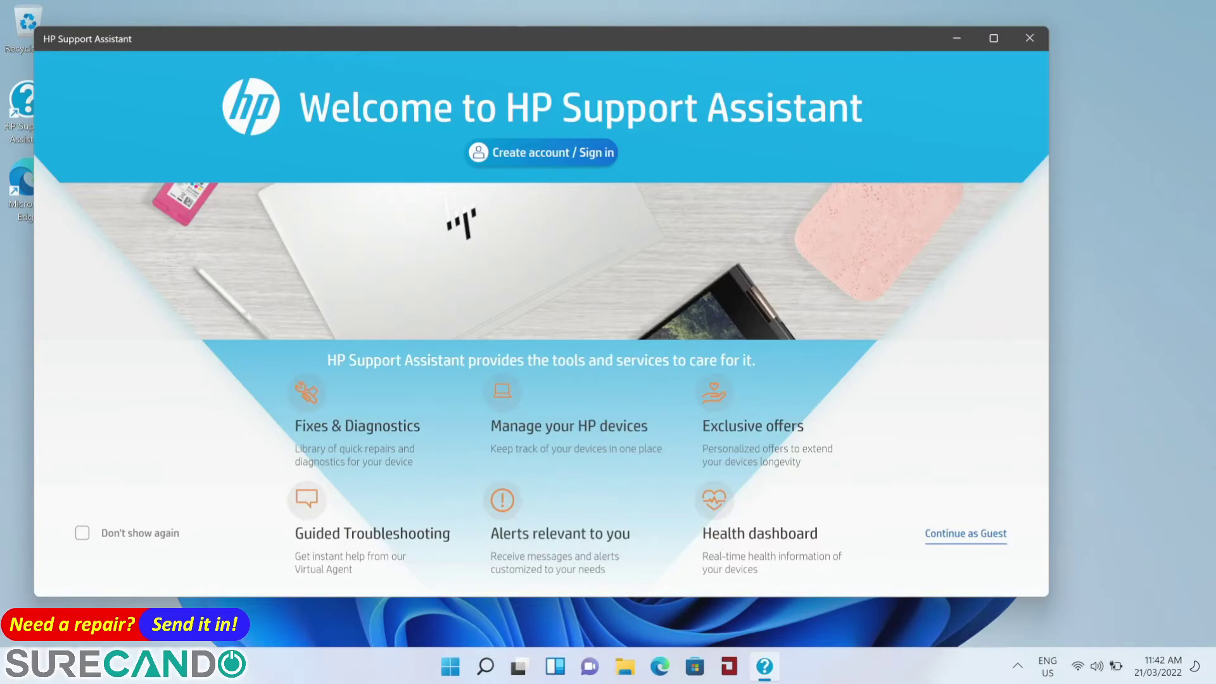
pyautogui.press('Return')
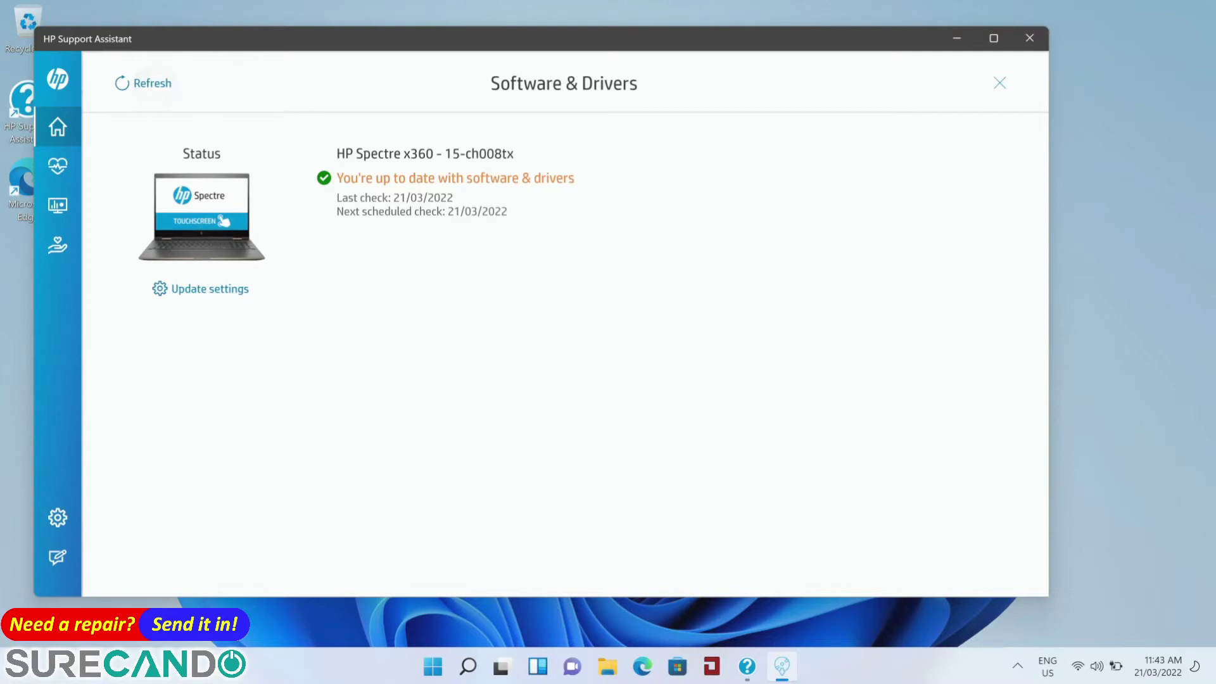
# - Refresh the Software & Drivers check in HP Support Assistant and open Device Manager
pyautogui.click(153, 84)
pyautogui.press('super+x')
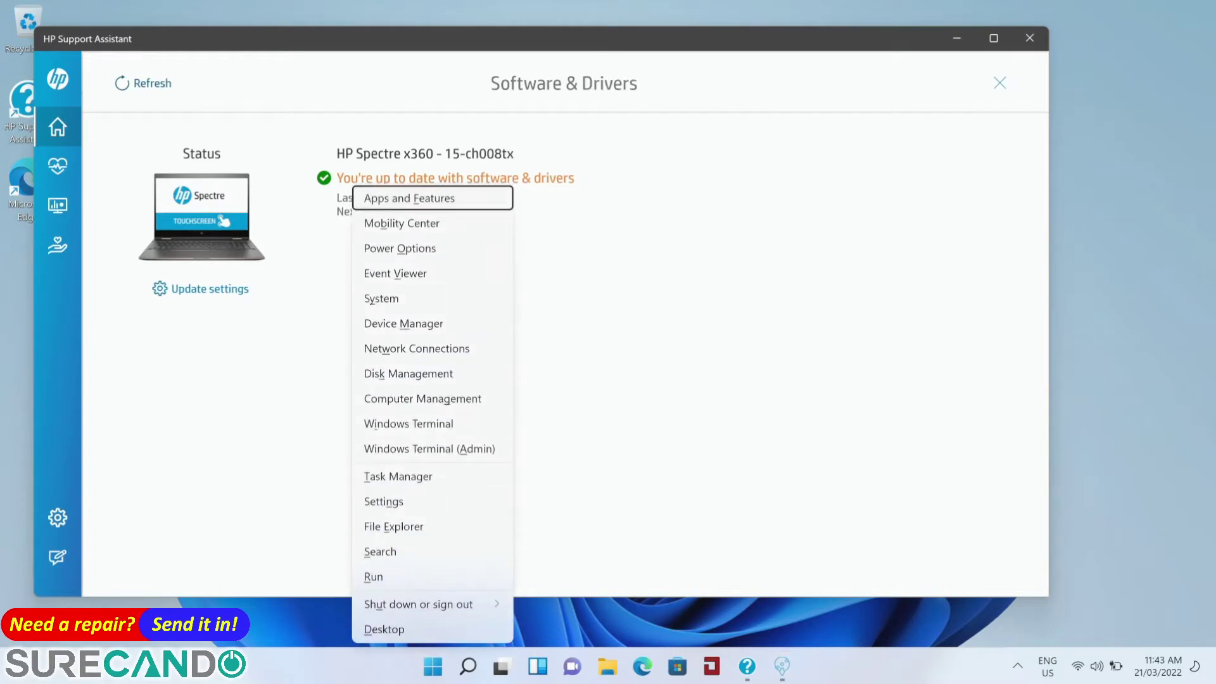
pyautogui.press('Return')
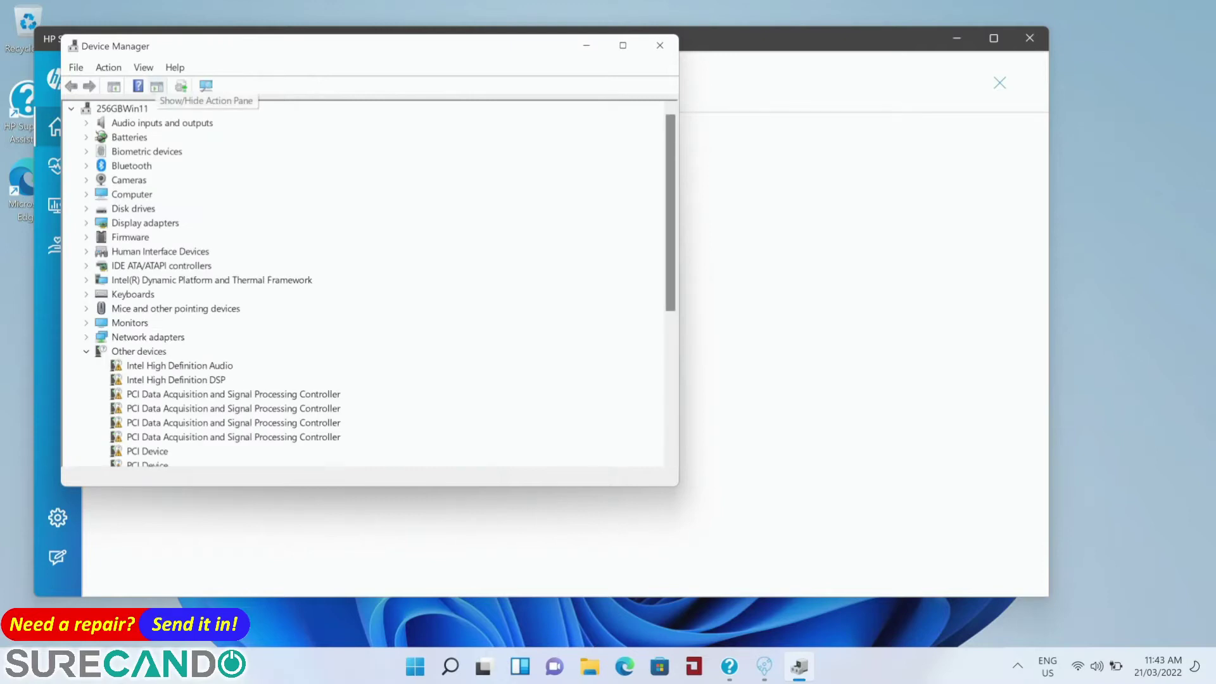
# - Switch to Microsoft Edge, search for "amd download" and open the AMD Drivers and Support page
pyautogui.click(624, 666)
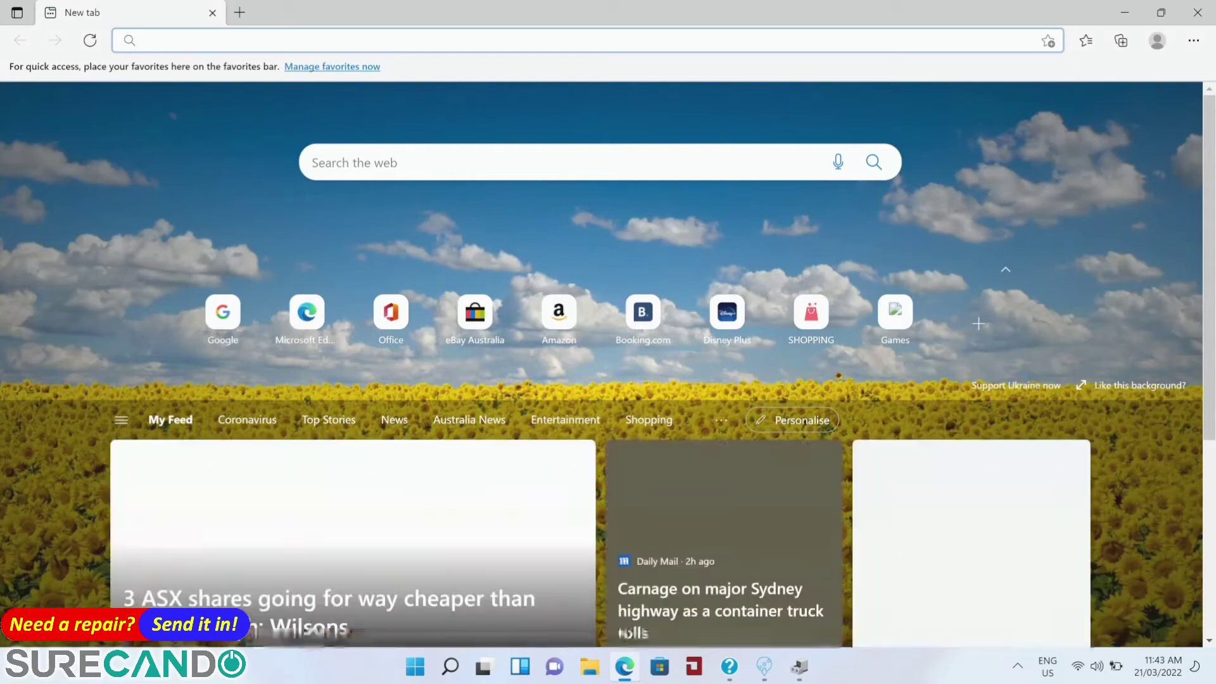
pyautogui.write('amd do')
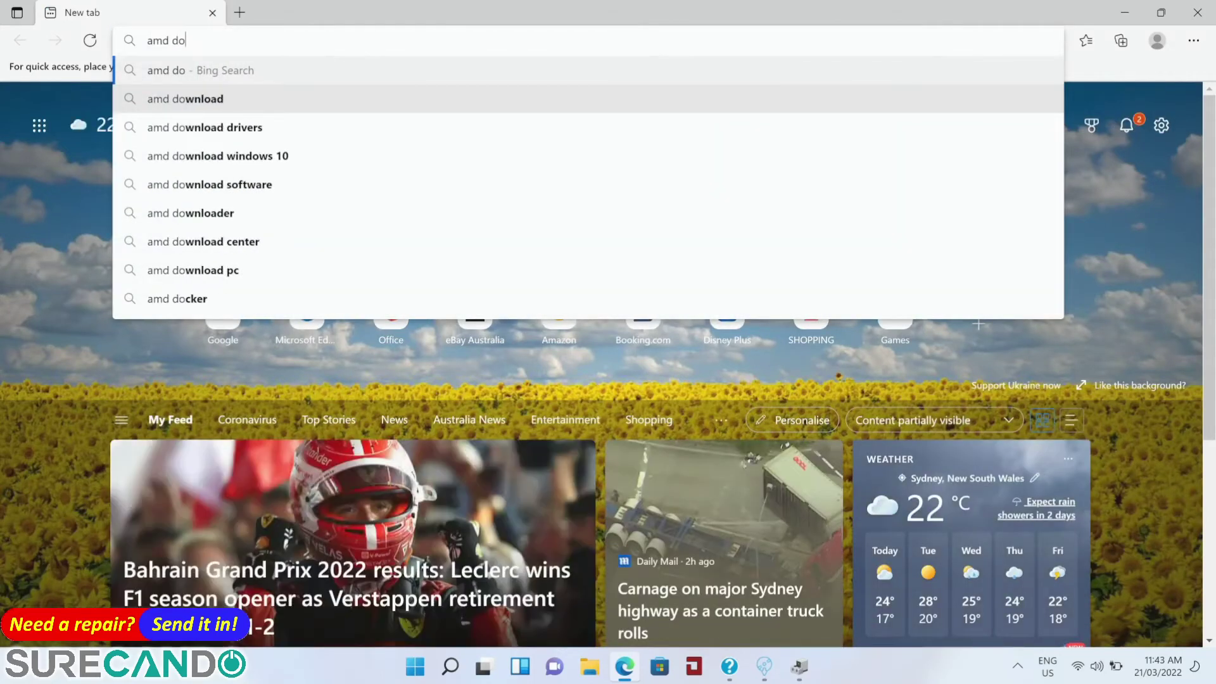
pyautogui.press('Down')
pyautogui.press('Return')
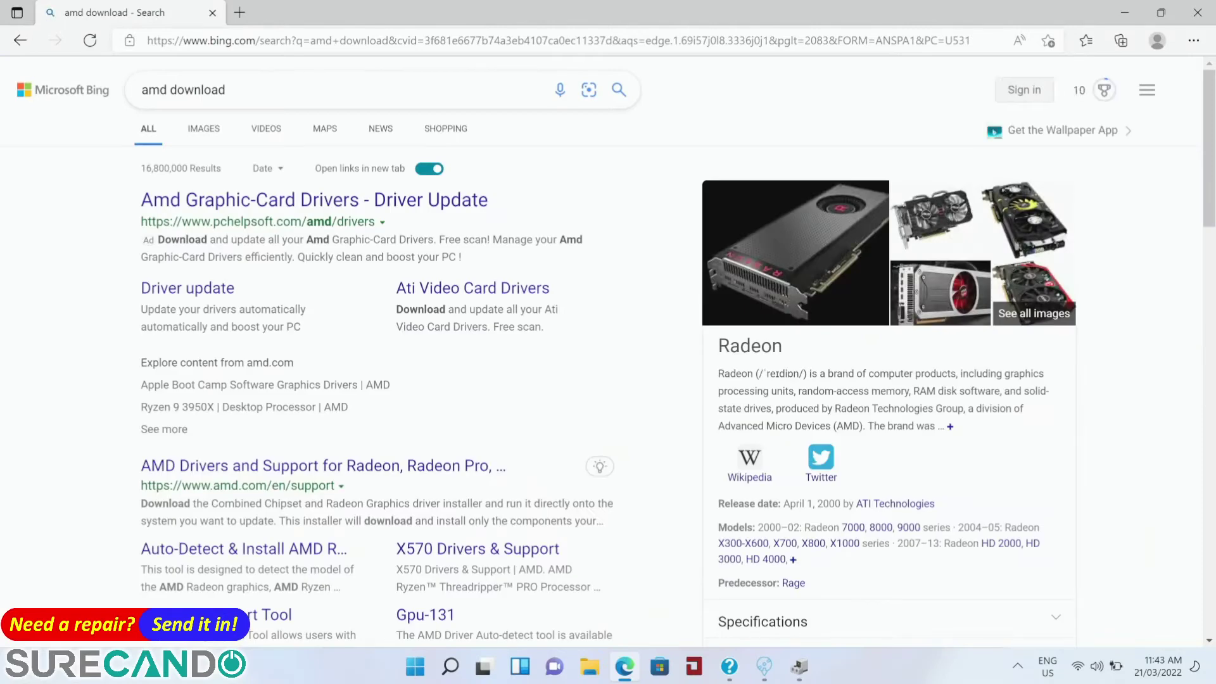
pyautogui.click(323, 465)
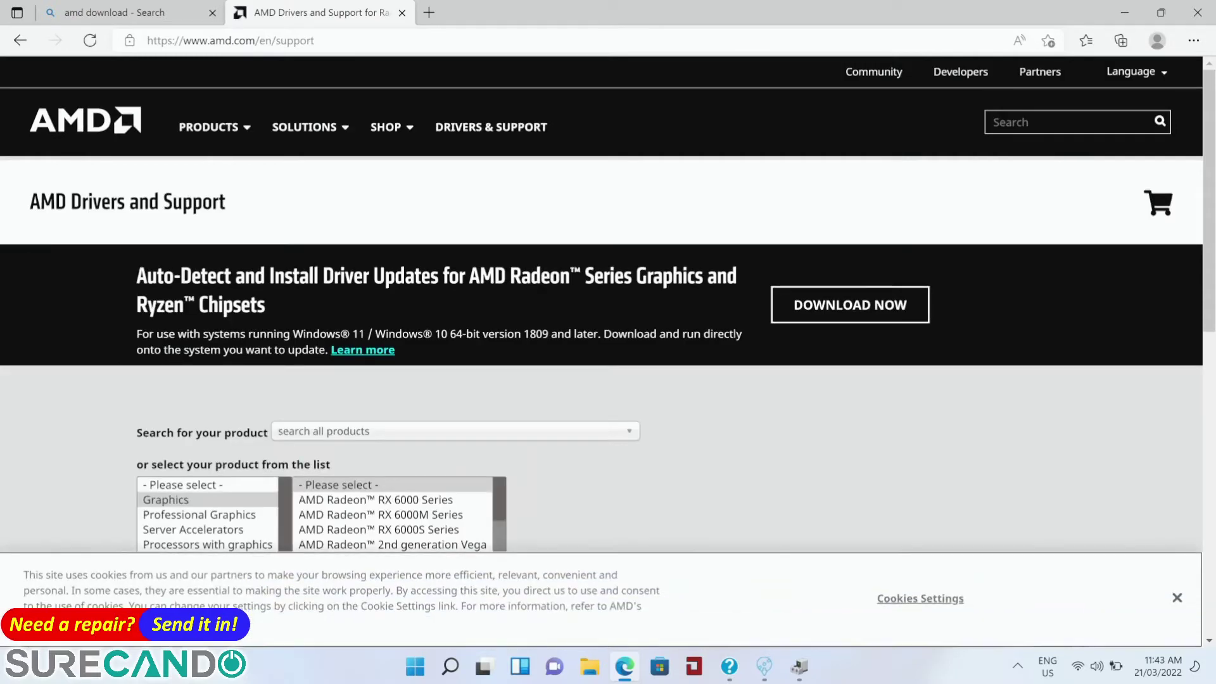
# - Download AMD's auto-detect driver installer and try to install it in the default destination folder
pyautogui.click(850, 305)
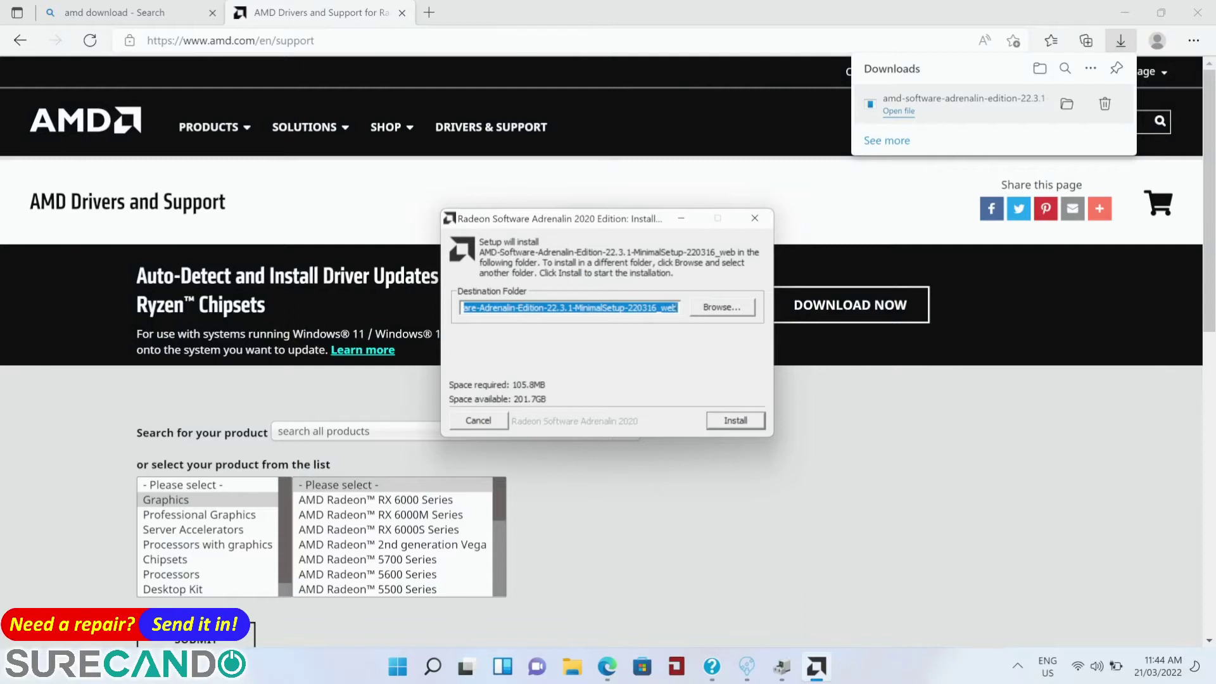
pyautogui.press('Return')
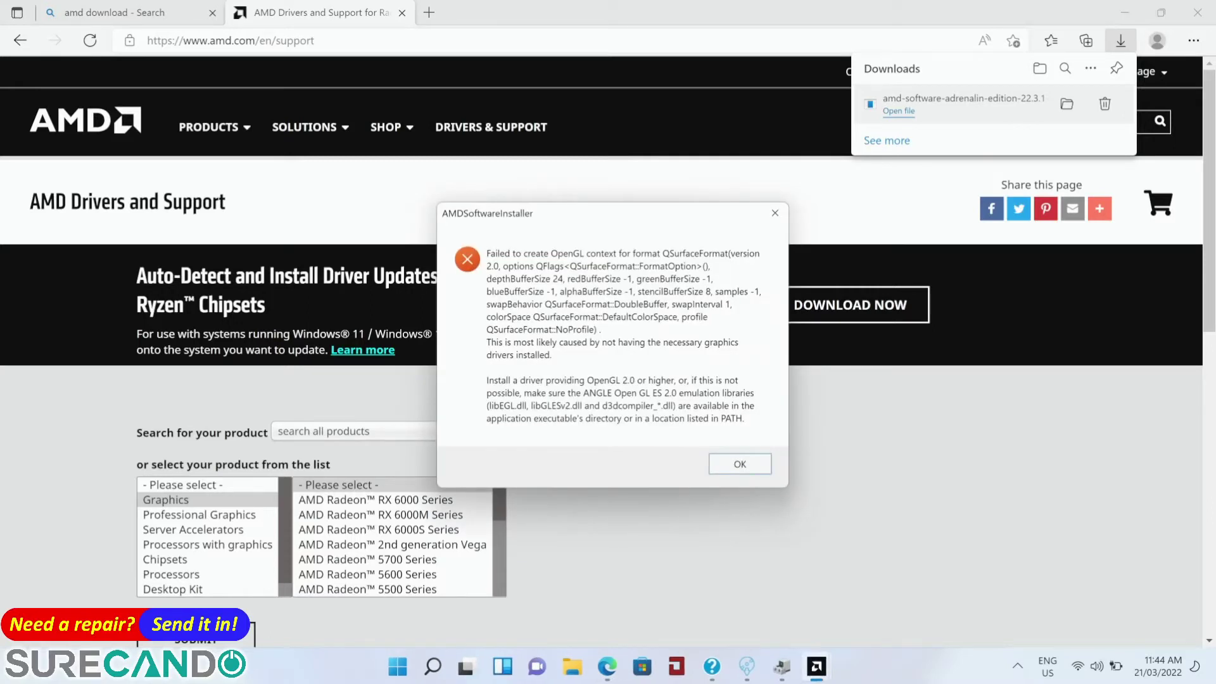
pyautogui.press('Return')
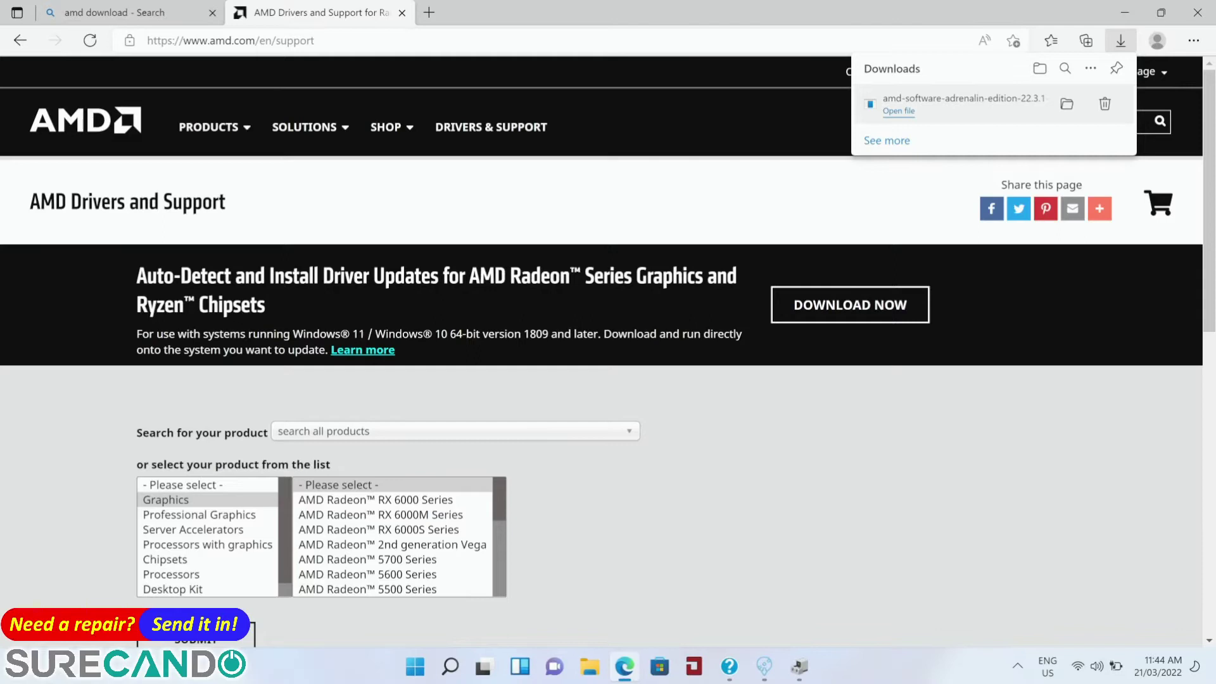
# - Search the web for "hp support" and open HP's laptop software and driver downloads page
pyautogui.click(228, 40)
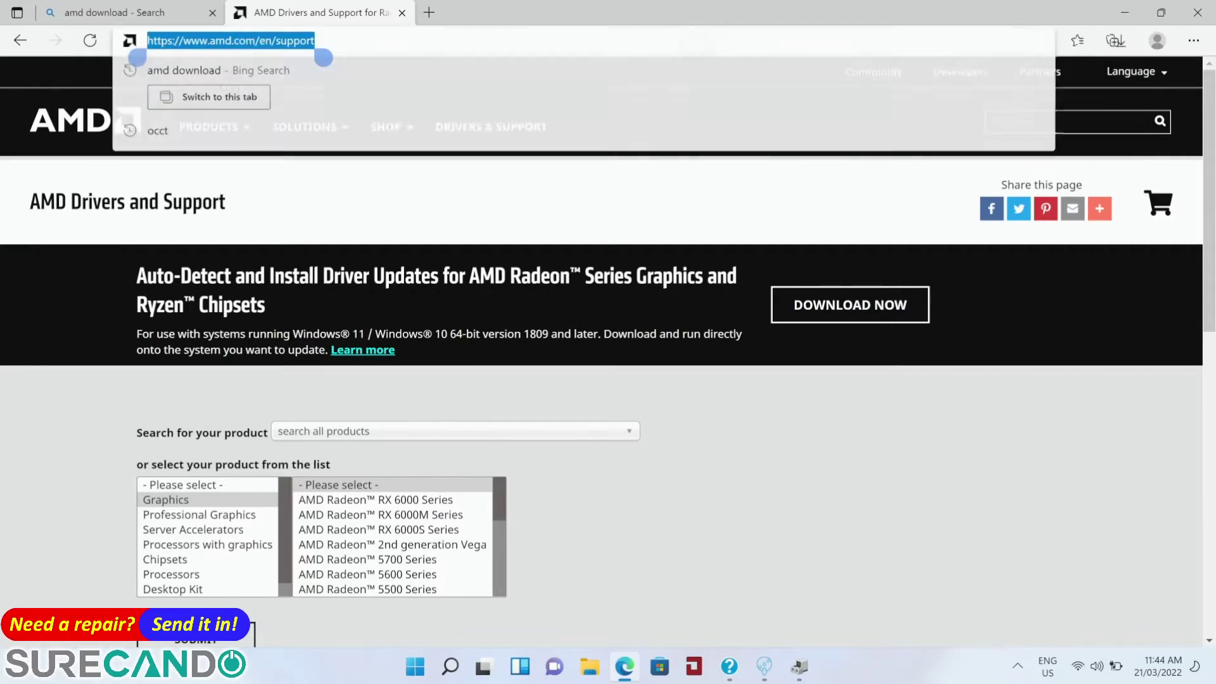
pyautogui.write('hp support')
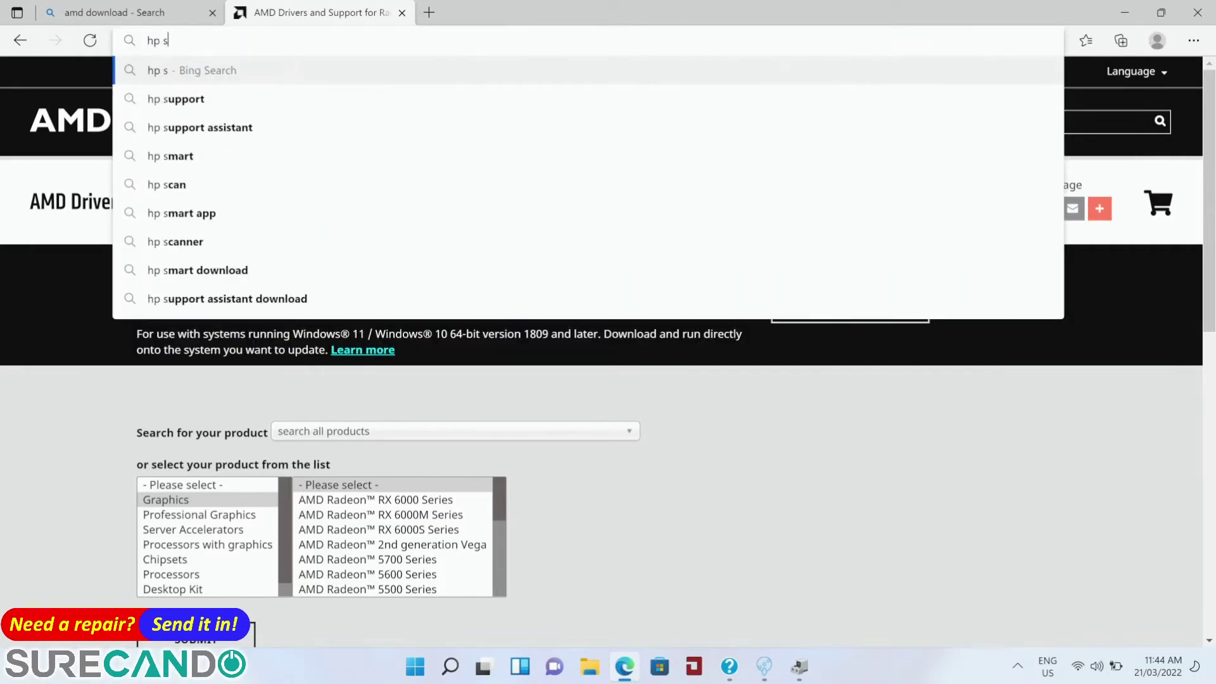
pyautogui.press('Return')
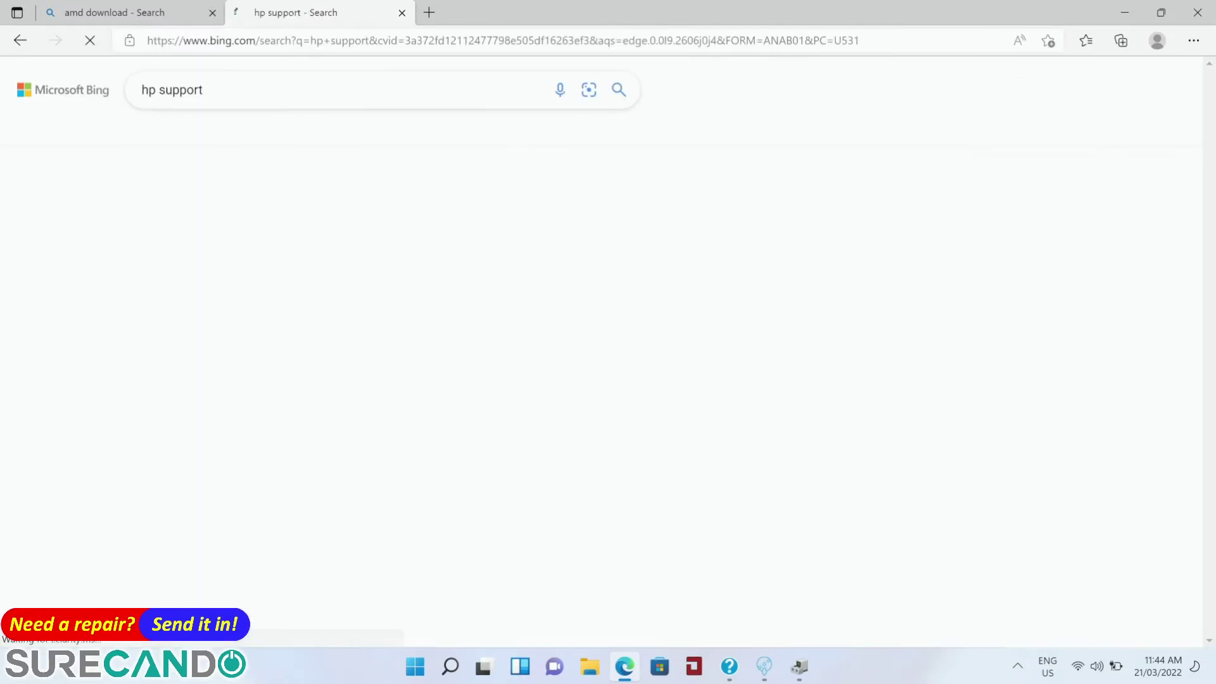
pyautogui.click(205, 284)
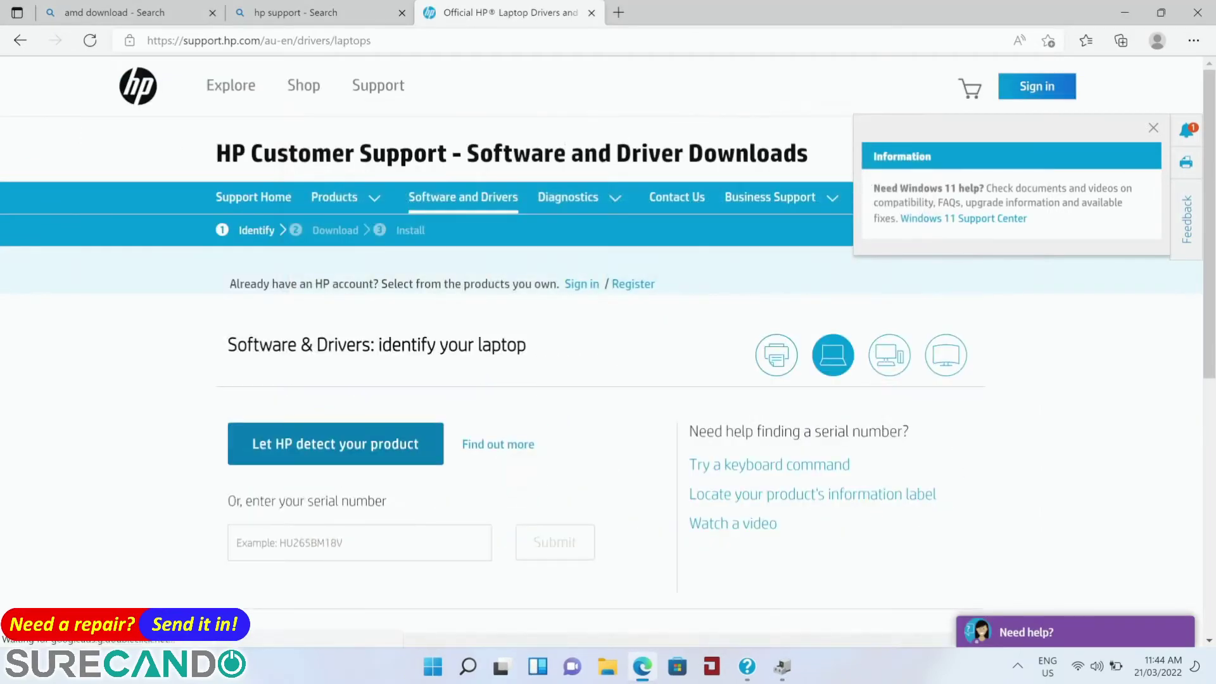
# - Let HP detect the laptop and open the drivers page for the HP Spectre x360 - 15-ch008tx
pyautogui.click(388, 444)
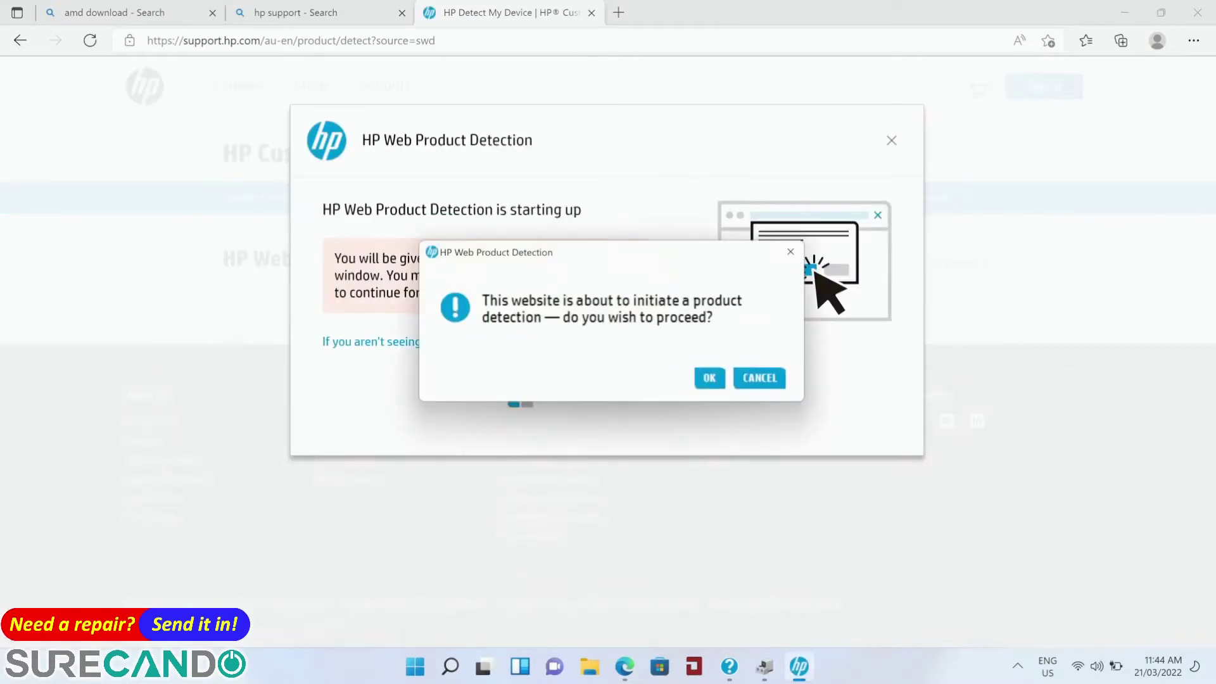
pyautogui.press('Return')
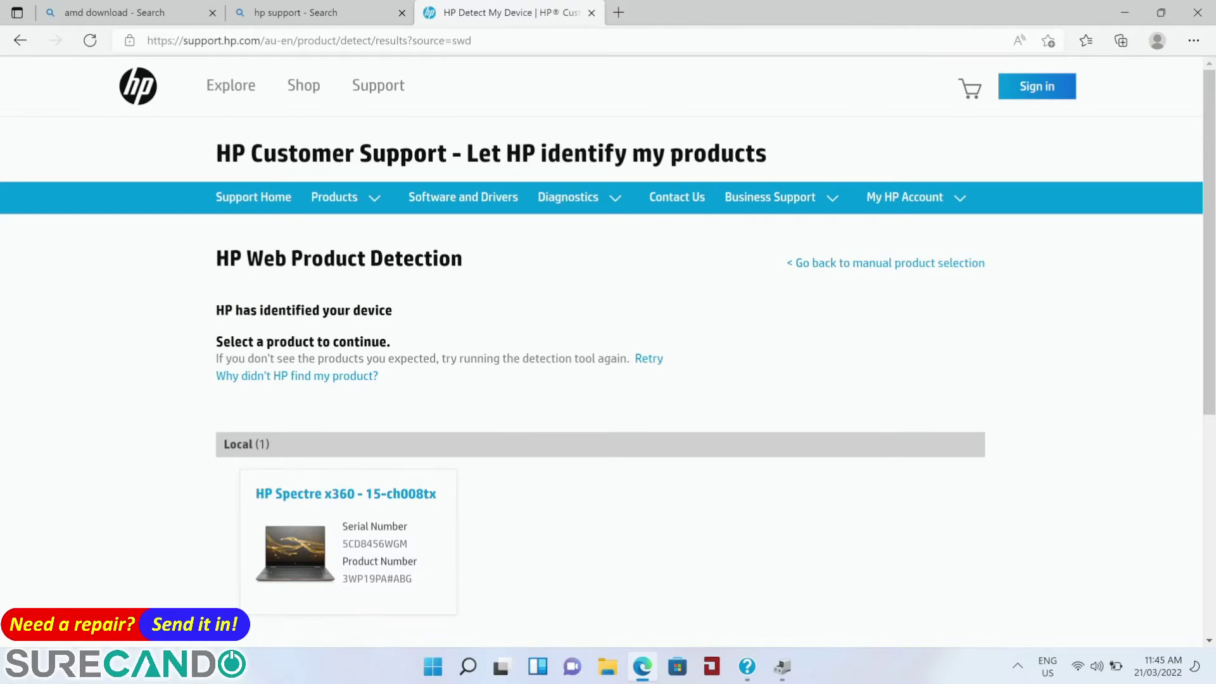
pyautogui.click(345, 494)
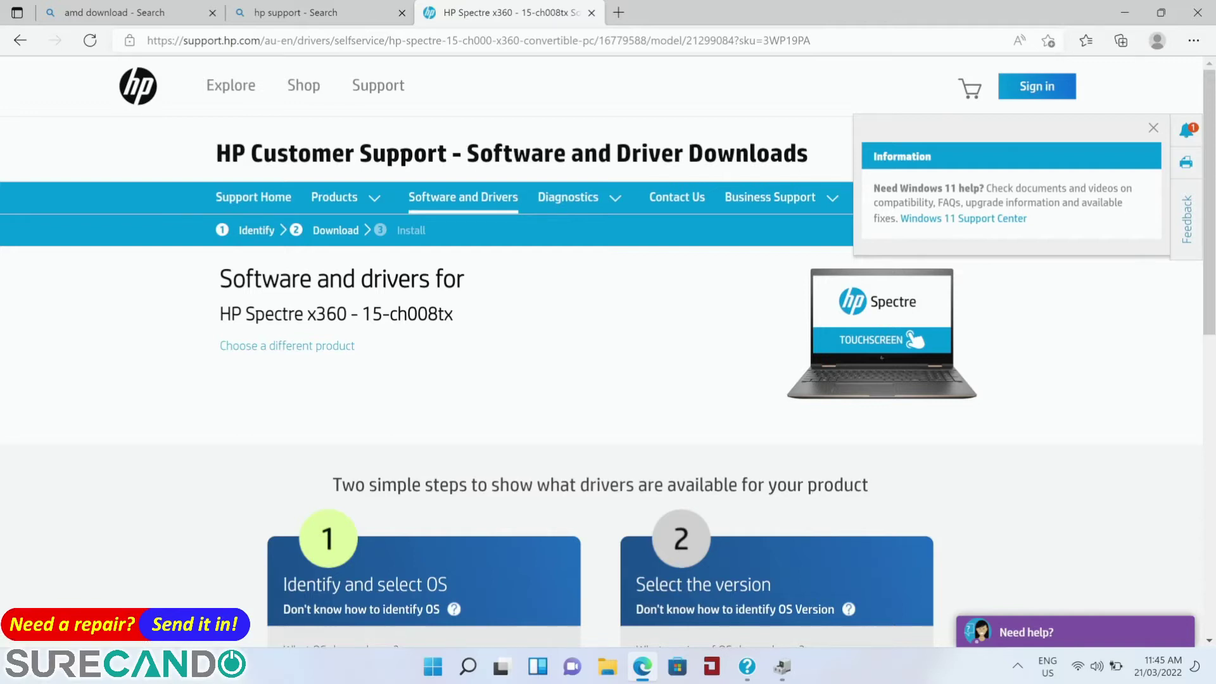
# - Select the laptop's operating system and its version, and submit them to list the available drivers
pyautogui.scroll(-5, 608, 352)
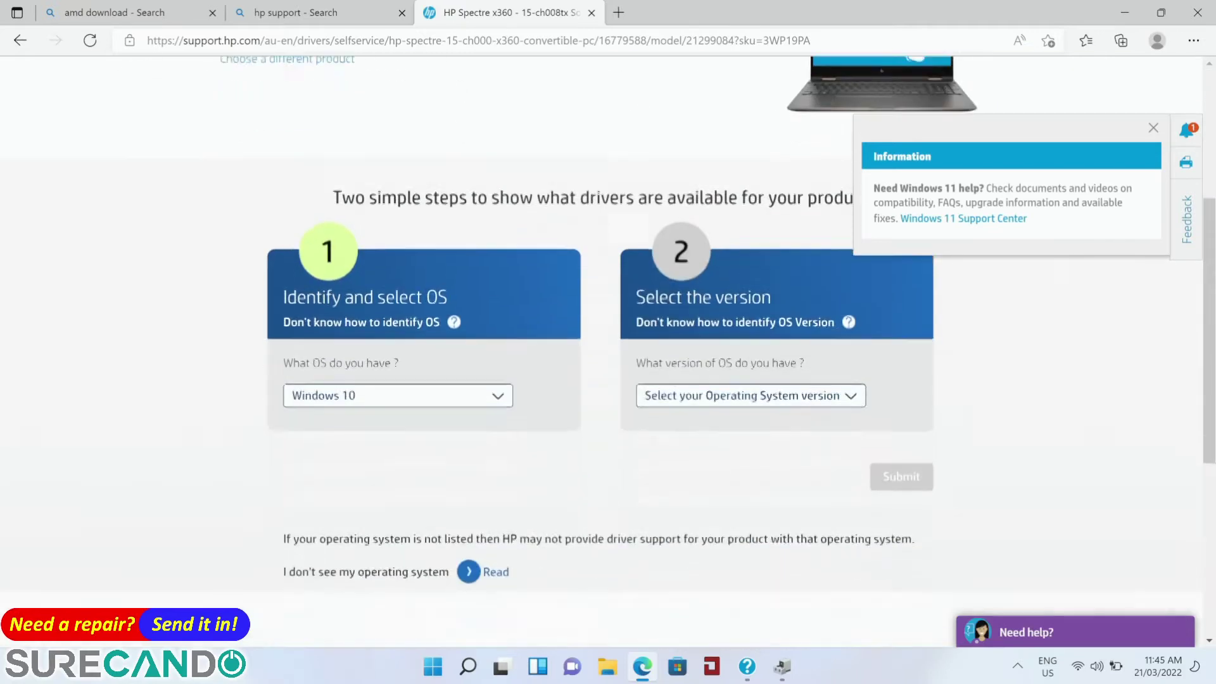
pyautogui.click(398, 371)
pyautogui.click(323, 401)
pyautogui.click(696, 402)
pyautogui.click(901, 452)
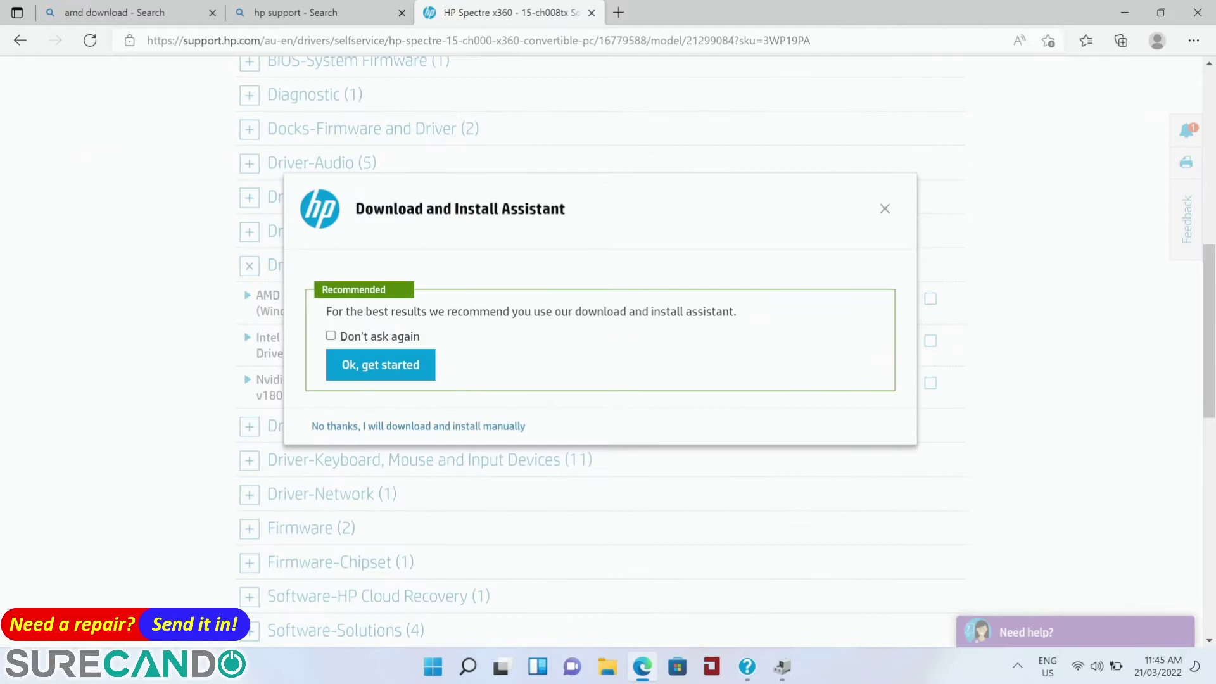
# - Download the AMD Radeon RX VEGA M Driver (Windows 10 v1809) without HP's assistant, accept its license and start its setup
pyautogui.press('Escape')
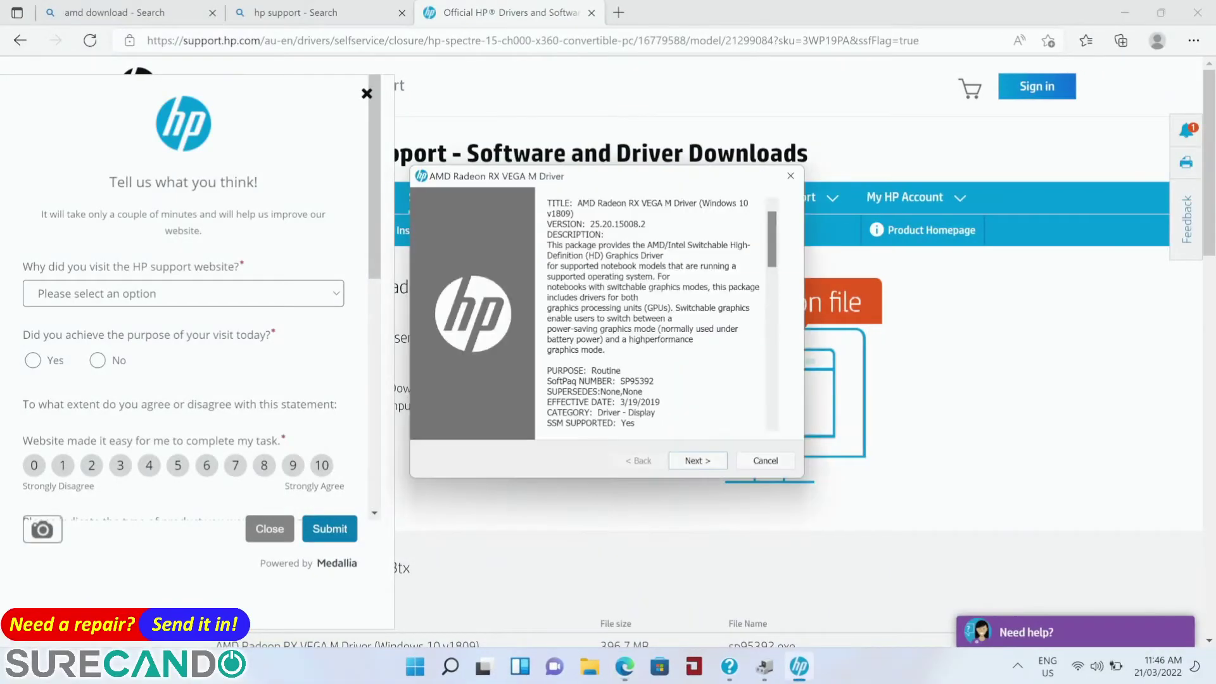
pyautogui.press('Return')
pyautogui.hotkey('alt', 'a')
pyautogui.press('Return')
pyautogui.press('Return')
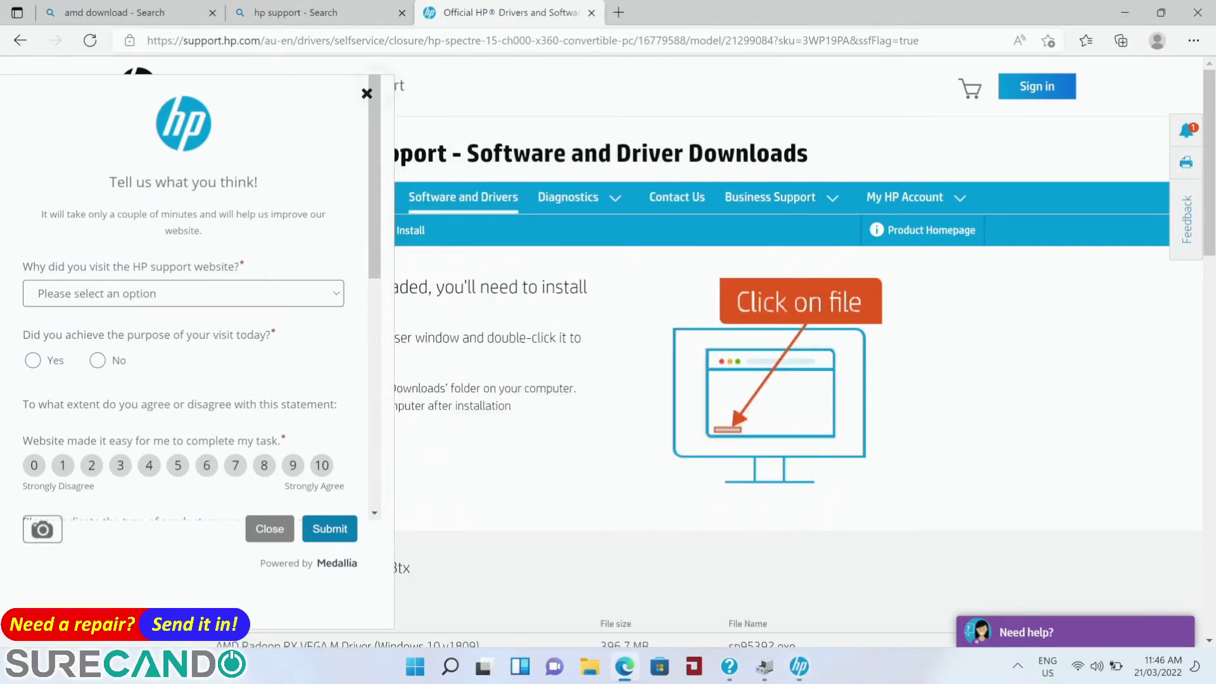
# - Download the Intel Chipset Installation Utility and Driver (Windows 10 v1809) from the laptop's chipset drivers and launch sp95399.exe
pyautogui.click(367, 94)
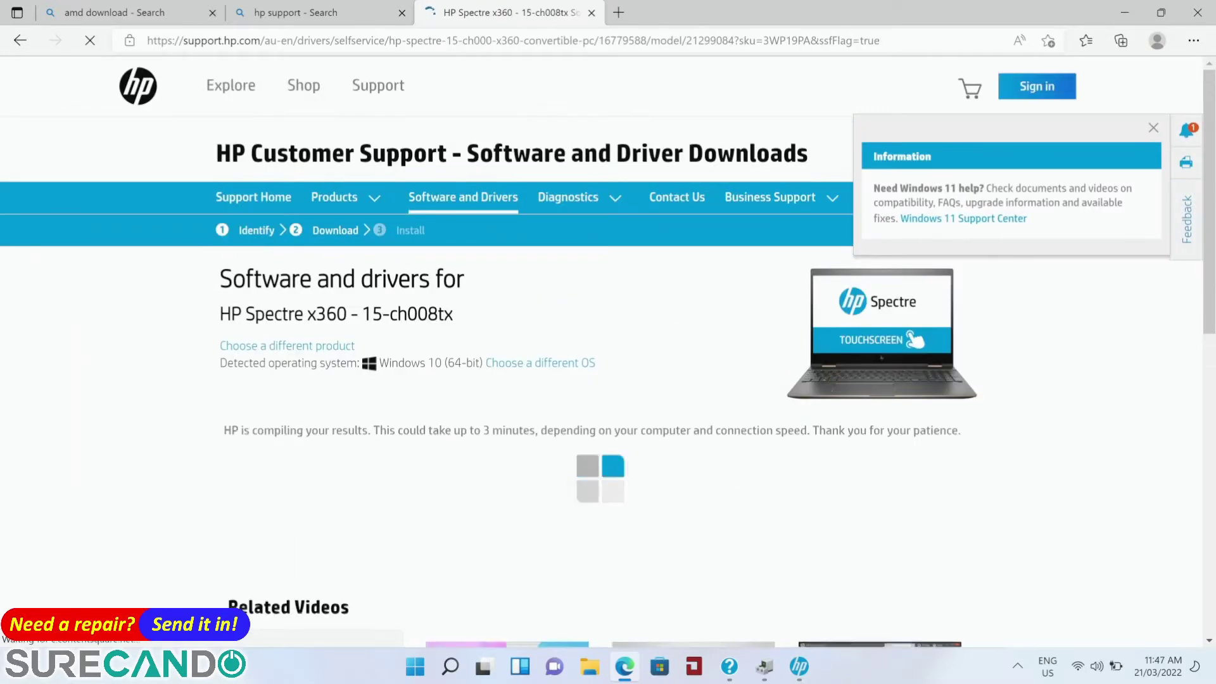
pyautogui.scroll(-5, 608, 352)
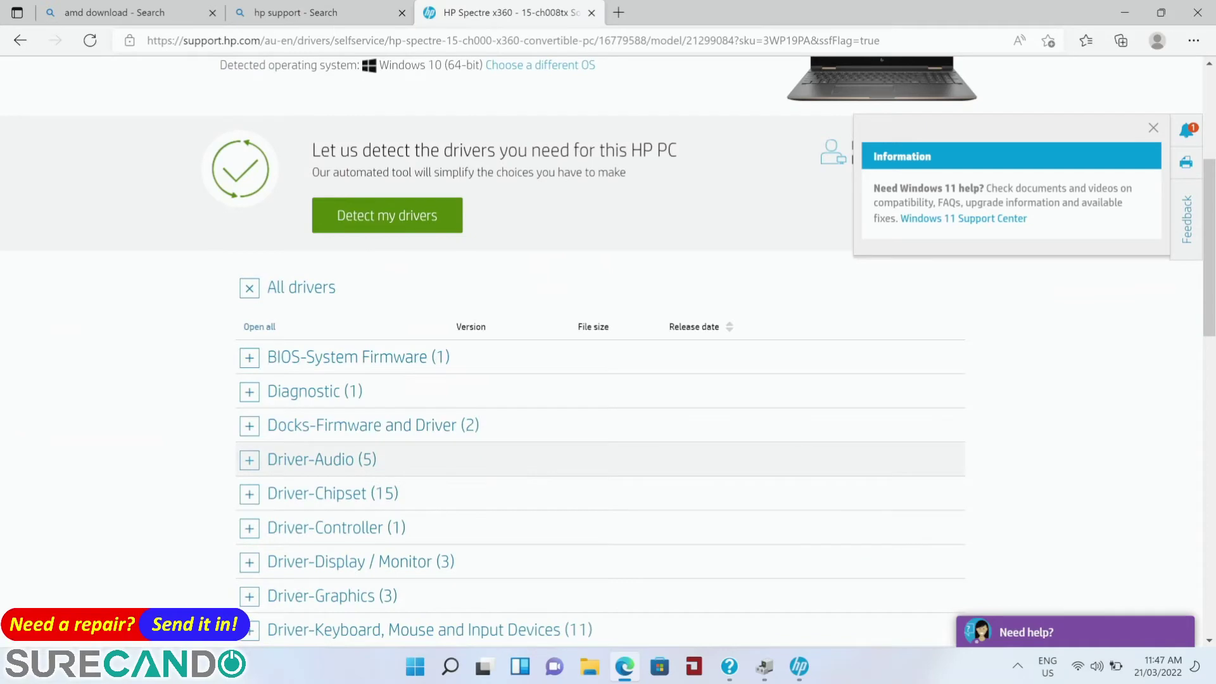
pyautogui.click(332, 494)
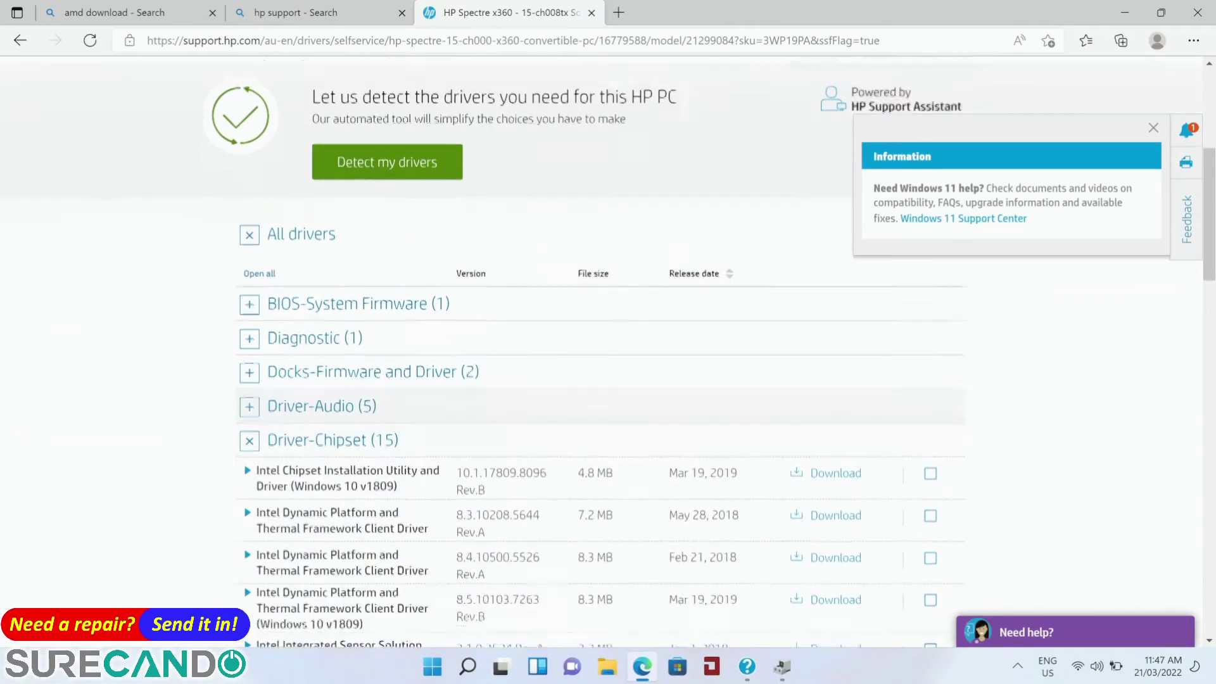
pyautogui.scroll(-4, 607, 351)
pyautogui.scroll(-1, 608, 351)
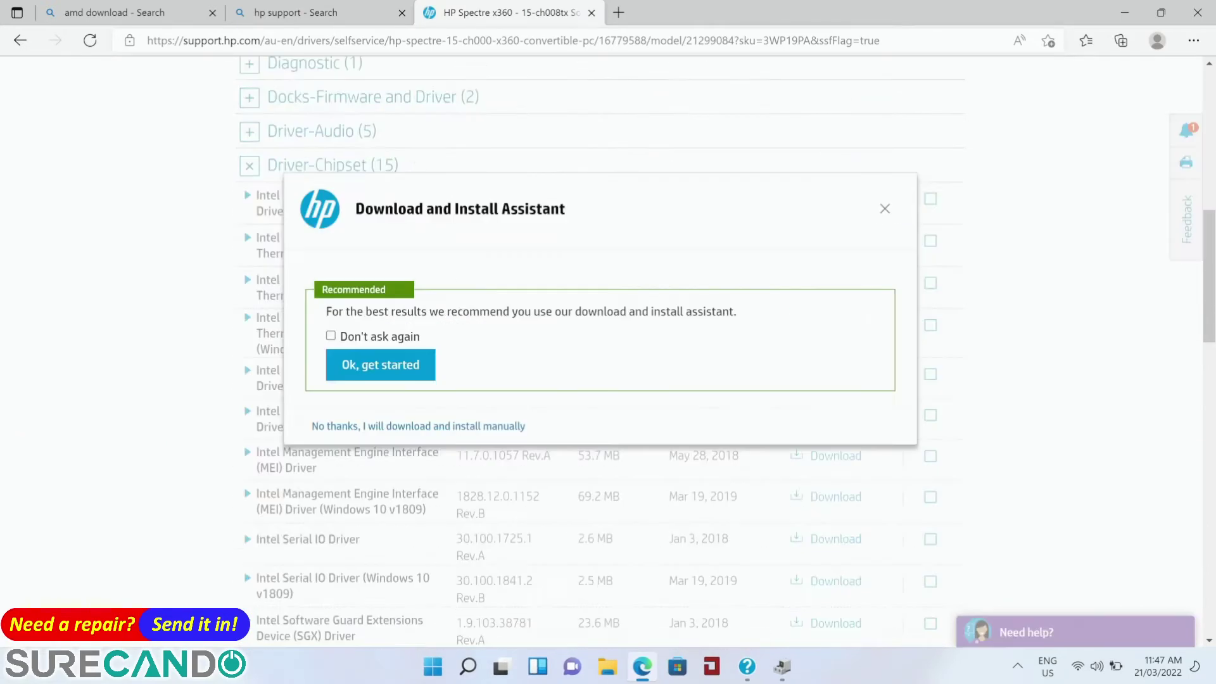
pyautogui.press('Escape')
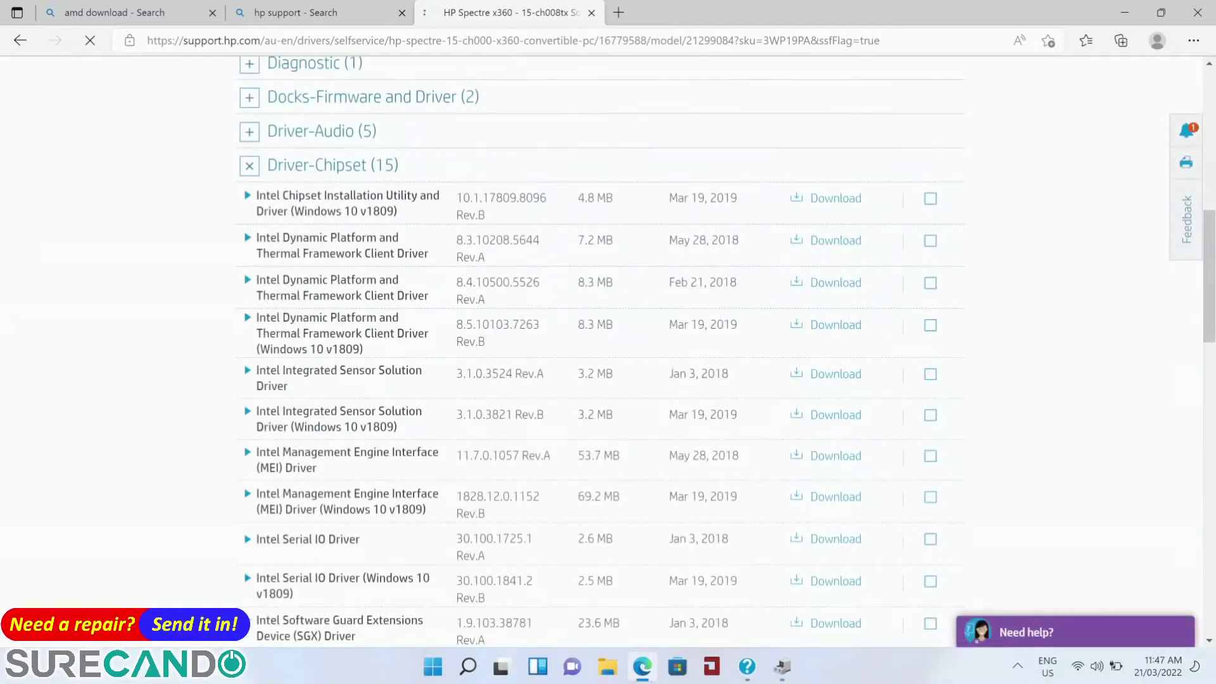
pyautogui.hotkey('alt', 'Tab')
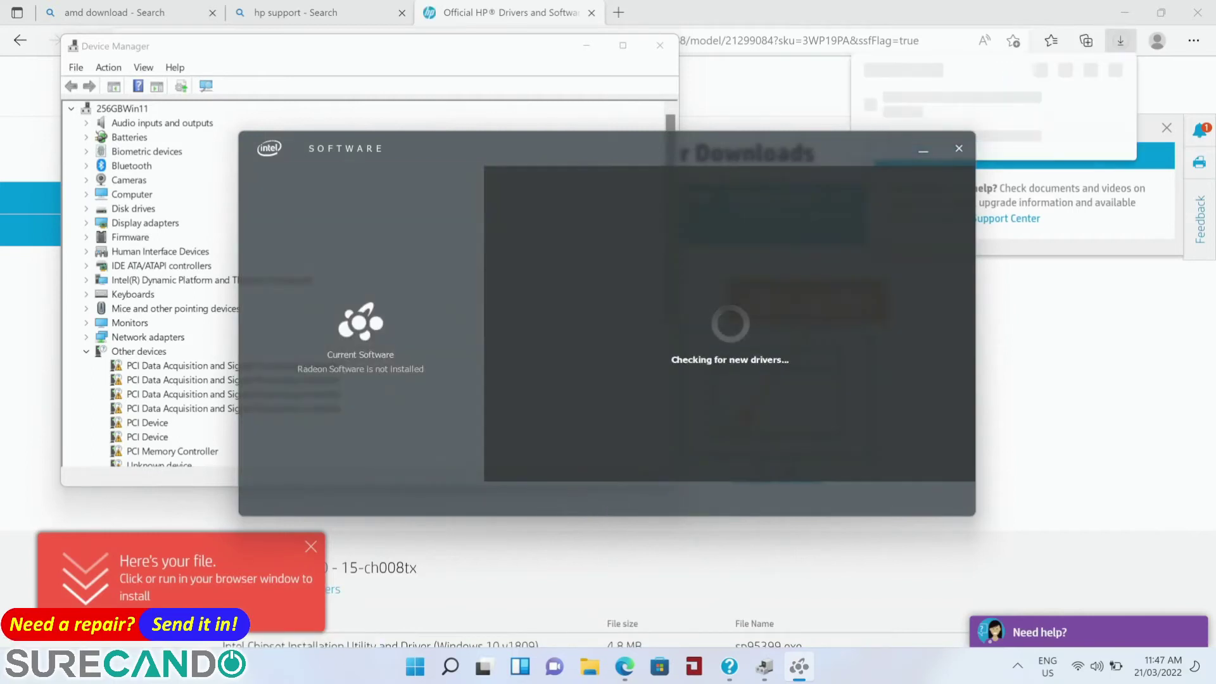
pyautogui.hotkey('alt', 'Tab')
pyautogui.scroll(-3, 608, 354)
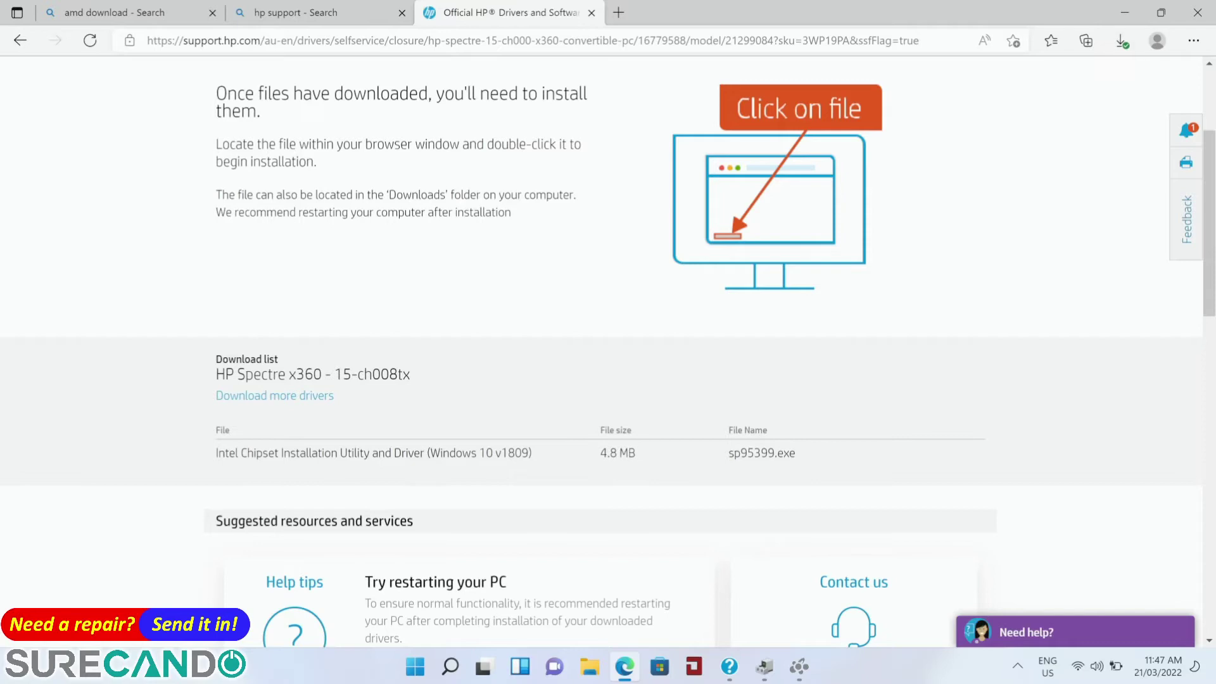
pyautogui.hotkey('ctrl', 'j')
pyautogui.press('Return')
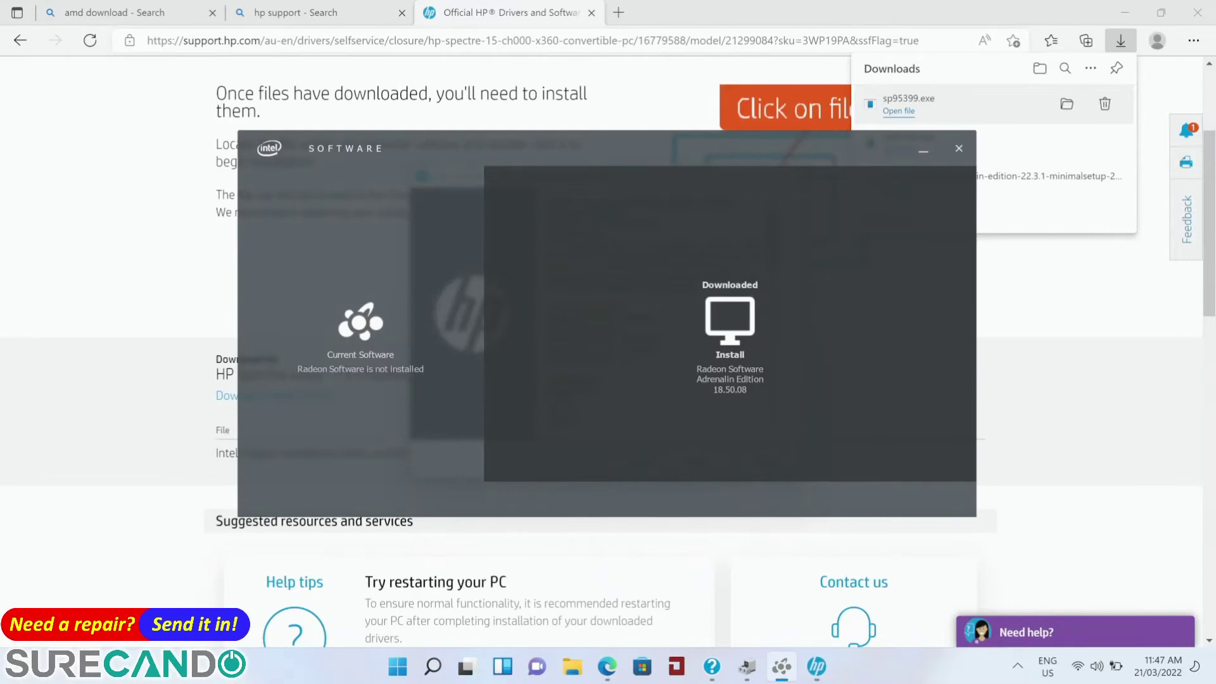
# - Install Radeon Software Adrenalin Edition 18.50.08 with the express option and close its installer
pyautogui.click(735, 320)
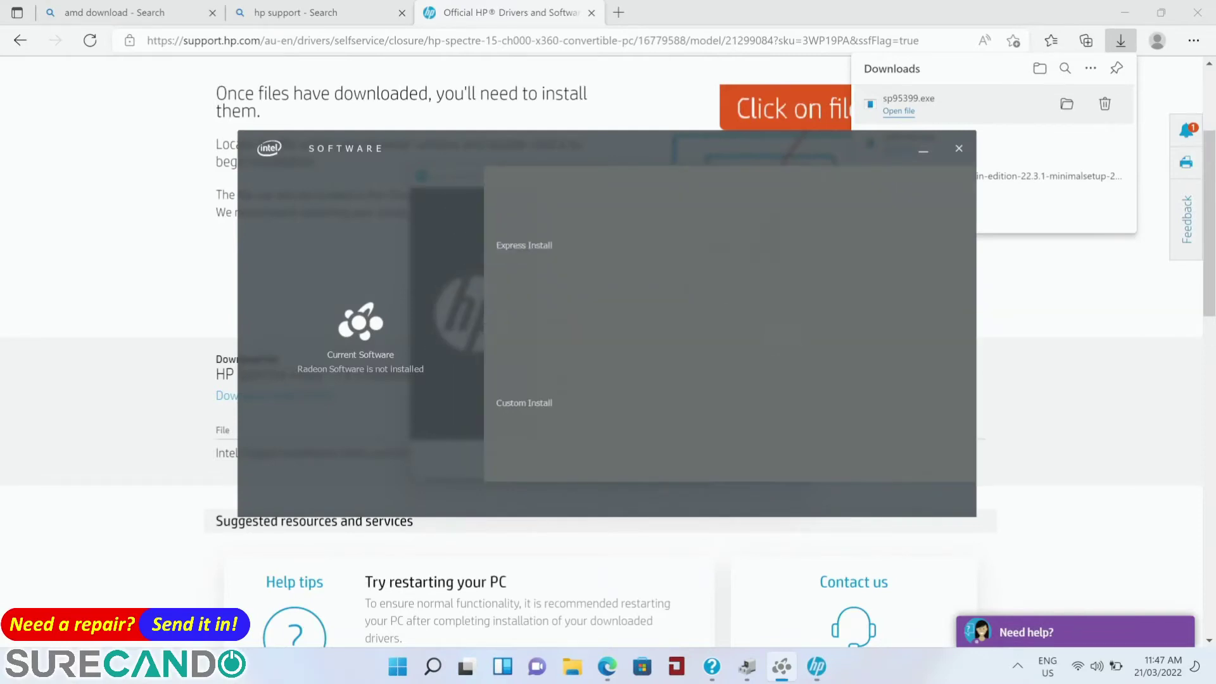
pyautogui.click(802, 275)
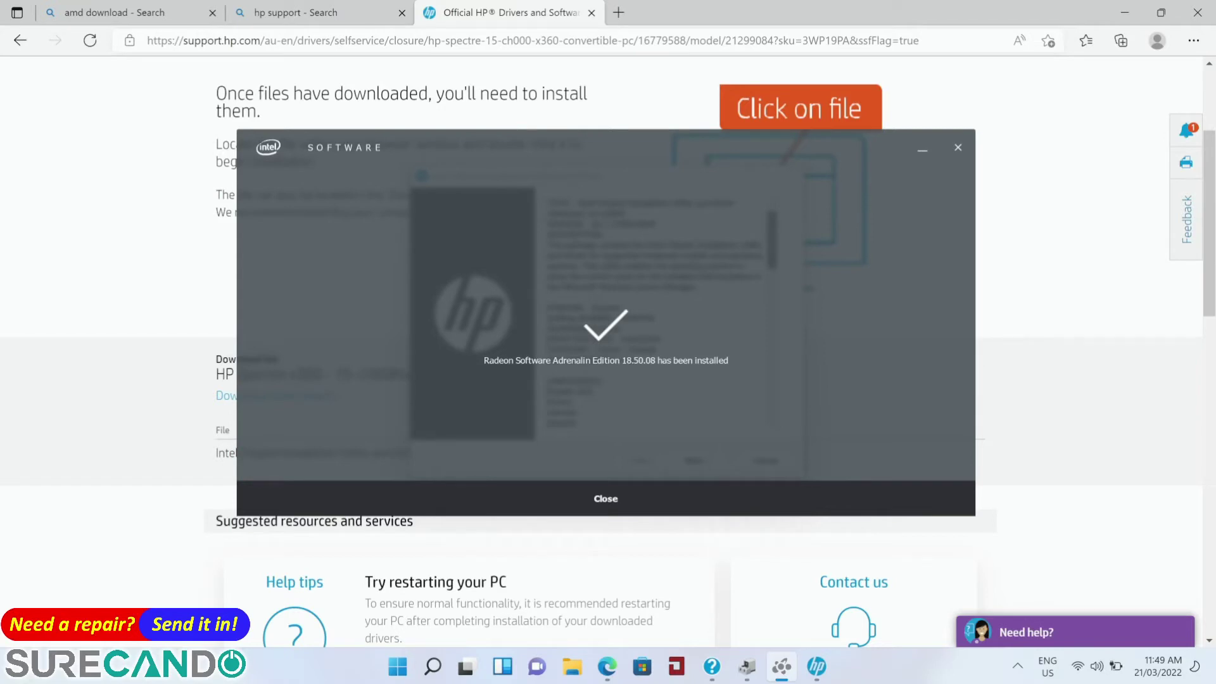
pyautogui.click(633, 498)
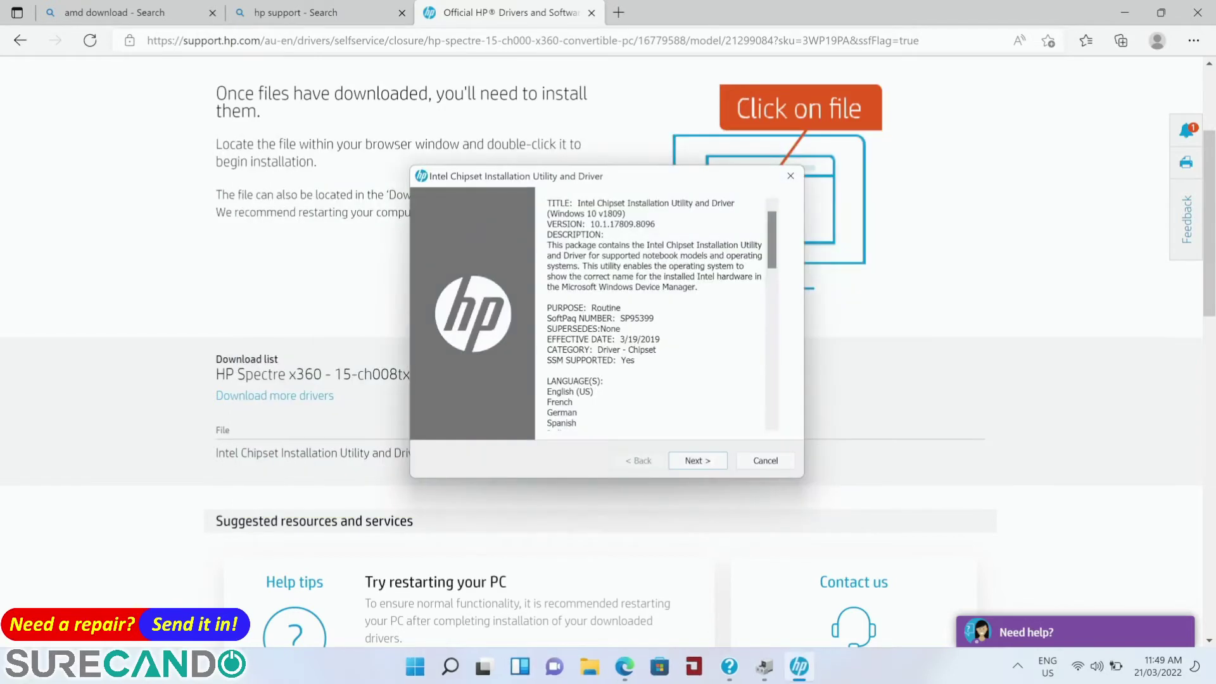
# - Accept the license and install the Intel(R) Chipset Device Software, postponing the restart
pyautogui.press('Return')
pyautogui.click(431, 404)
pyautogui.press('Return')
pyautogui.press('Return')
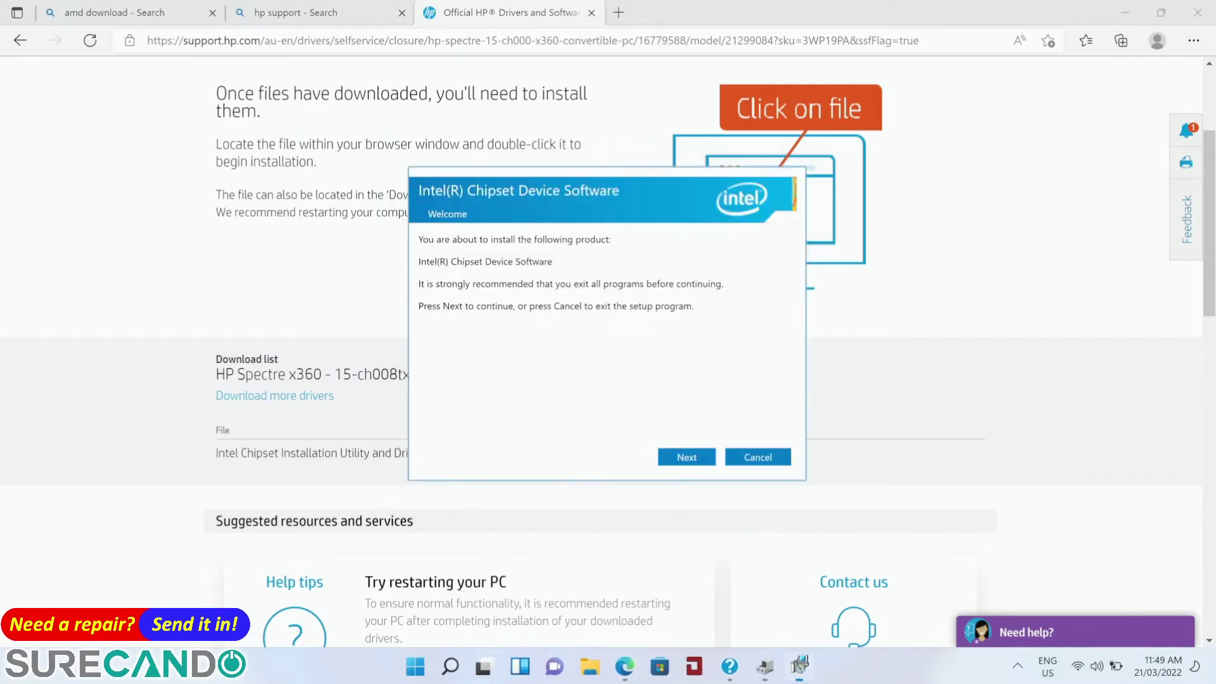
pyautogui.press('Return')
pyautogui.press('Return')
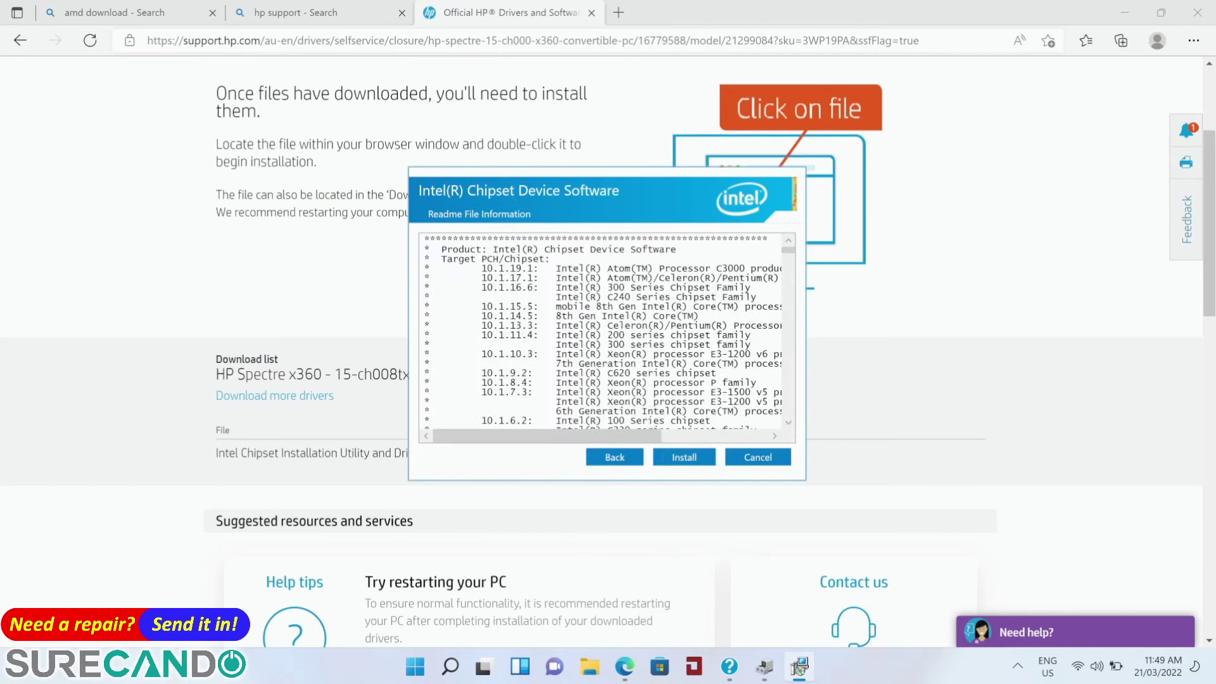
pyautogui.press('Return')
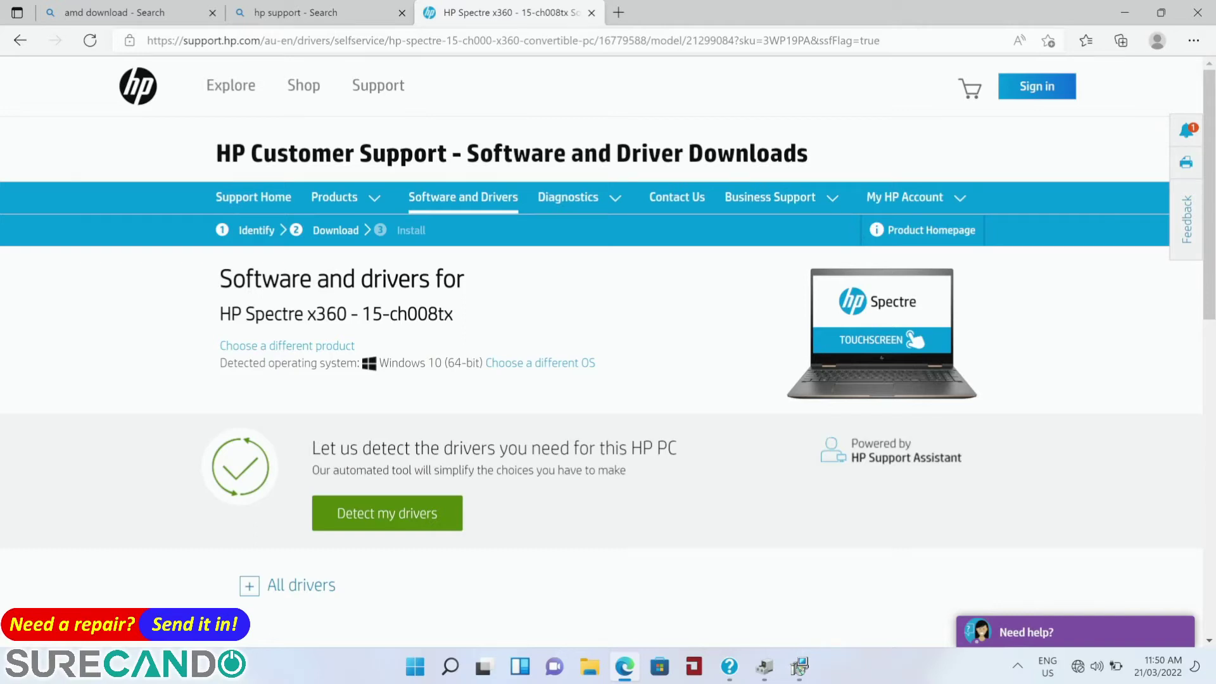
pyautogui.click(799, 666)
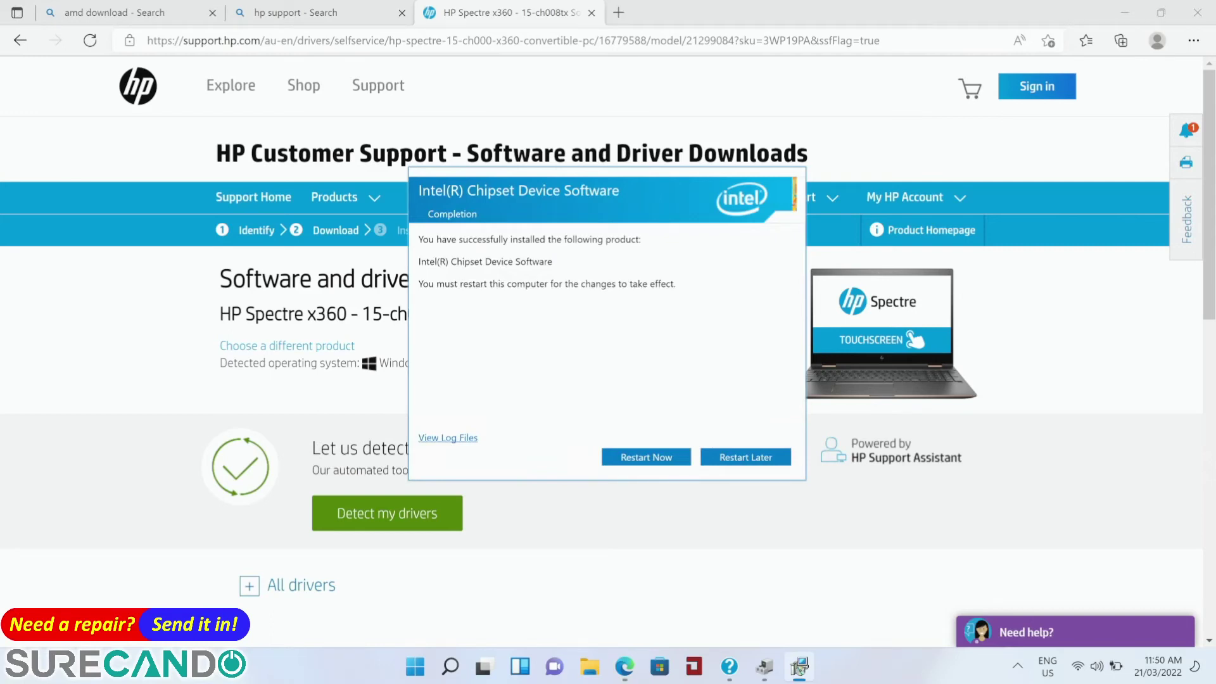
pyautogui.click(800, 667)
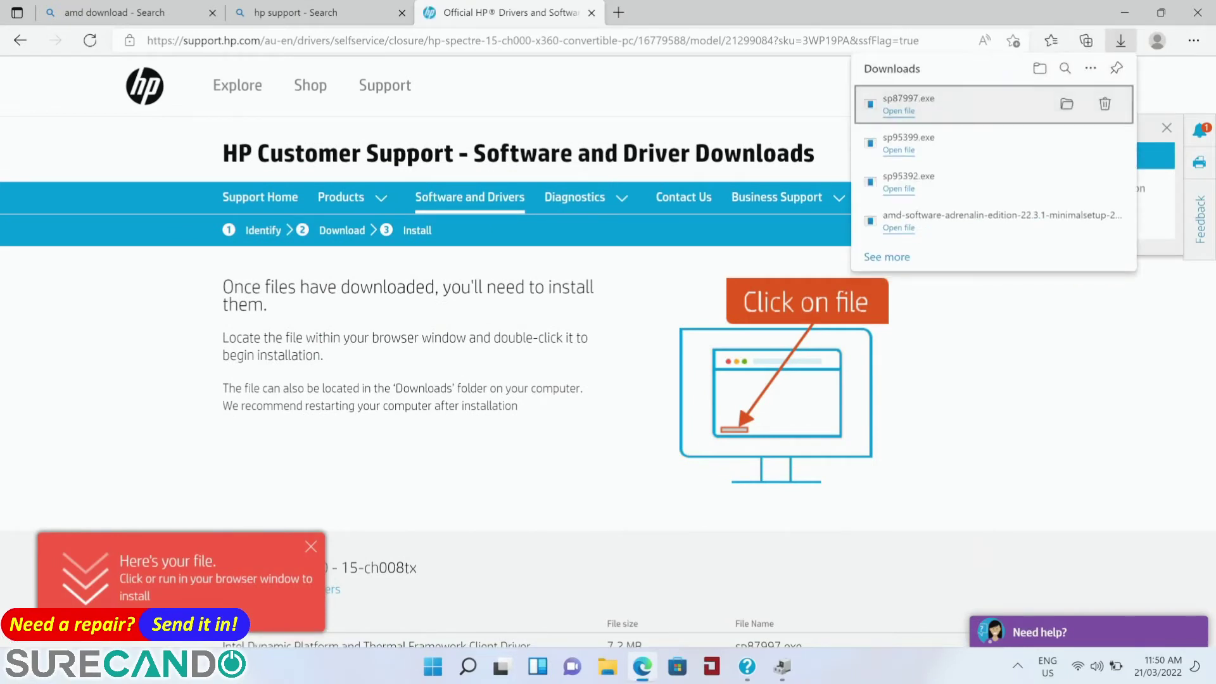
# - Run sp87997.exe, accept its license and try to install the Intel Dynamic Platform and Thermal Framework Client Driver
pyautogui.click(908, 101)
pyautogui.hotkey('alt', 'y')
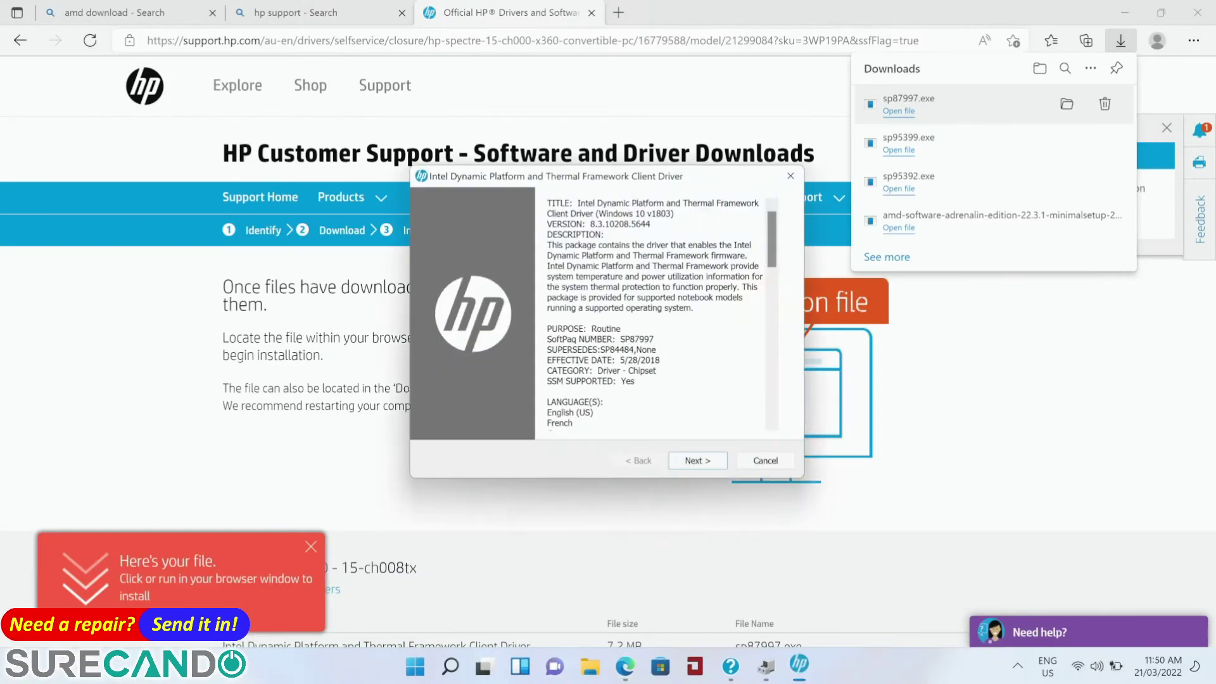
pyautogui.press('Up')
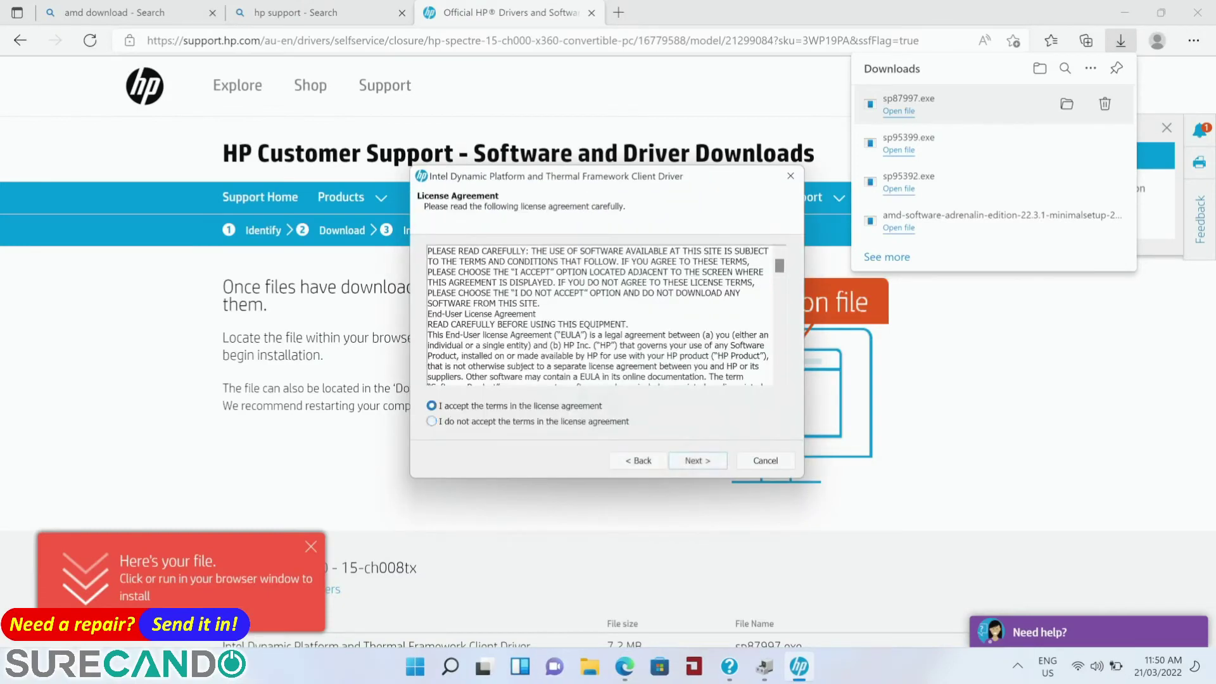
pyautogui.press('Return')
pyautogui.press('Return')
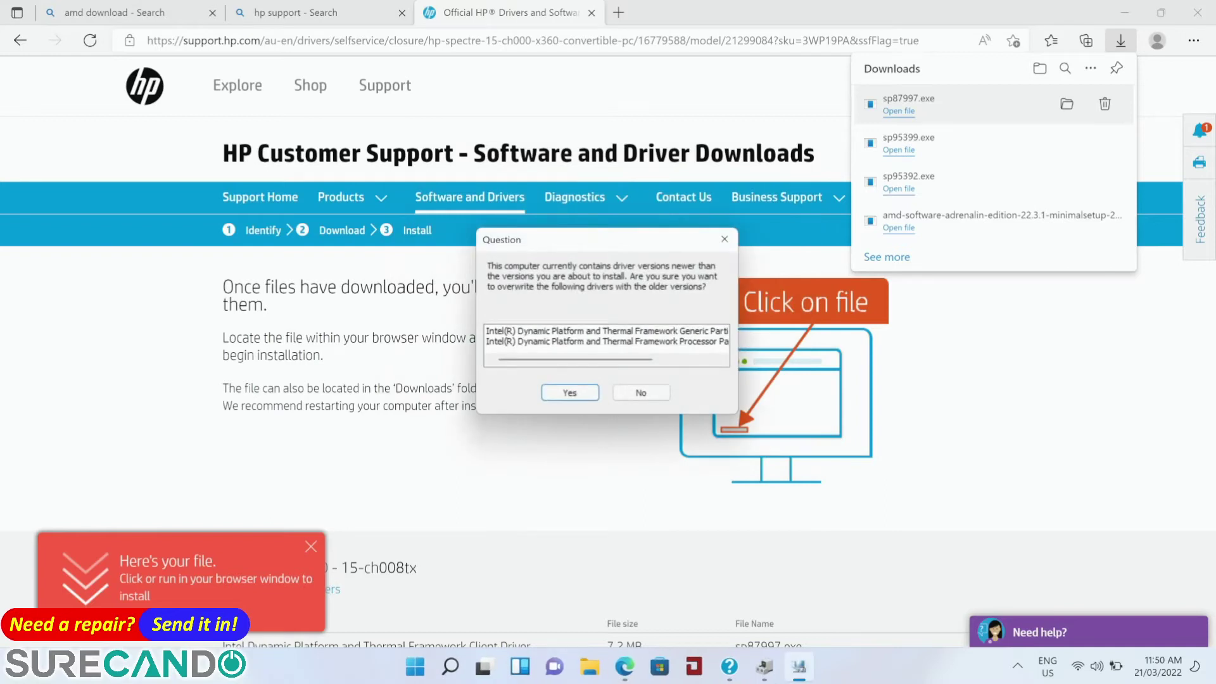
pyautogui.press('Return')
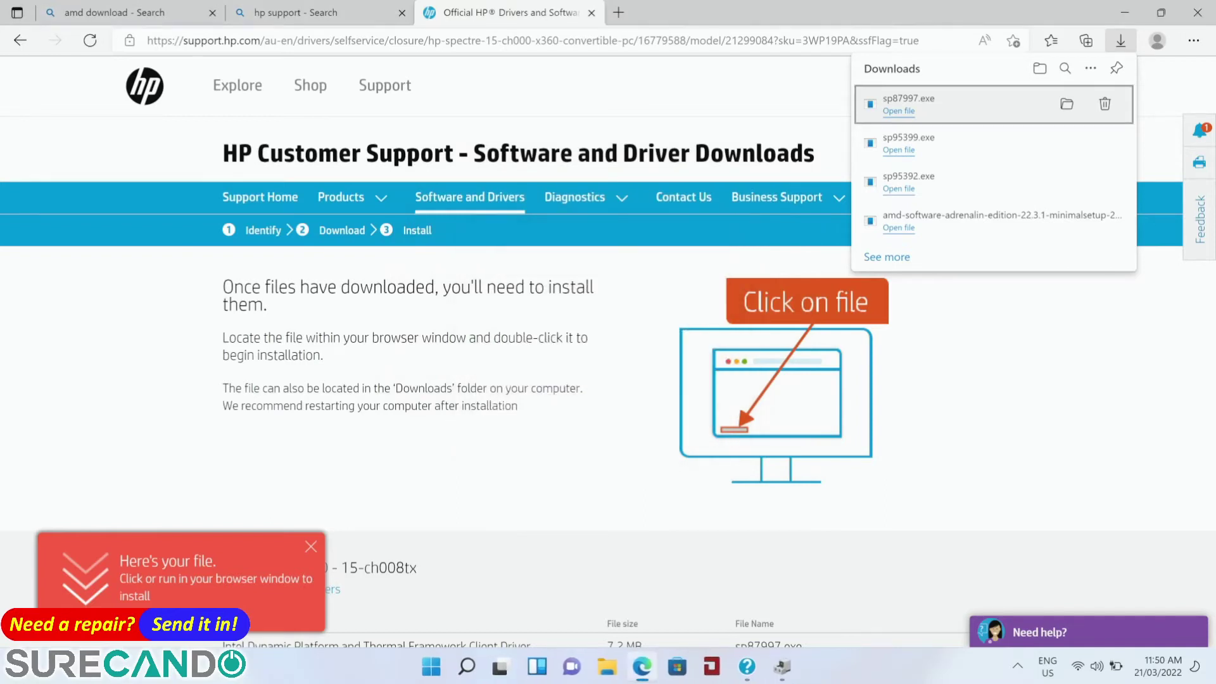
# - Restart the laptop with its pending Windows updates
pyautogui.press('super')
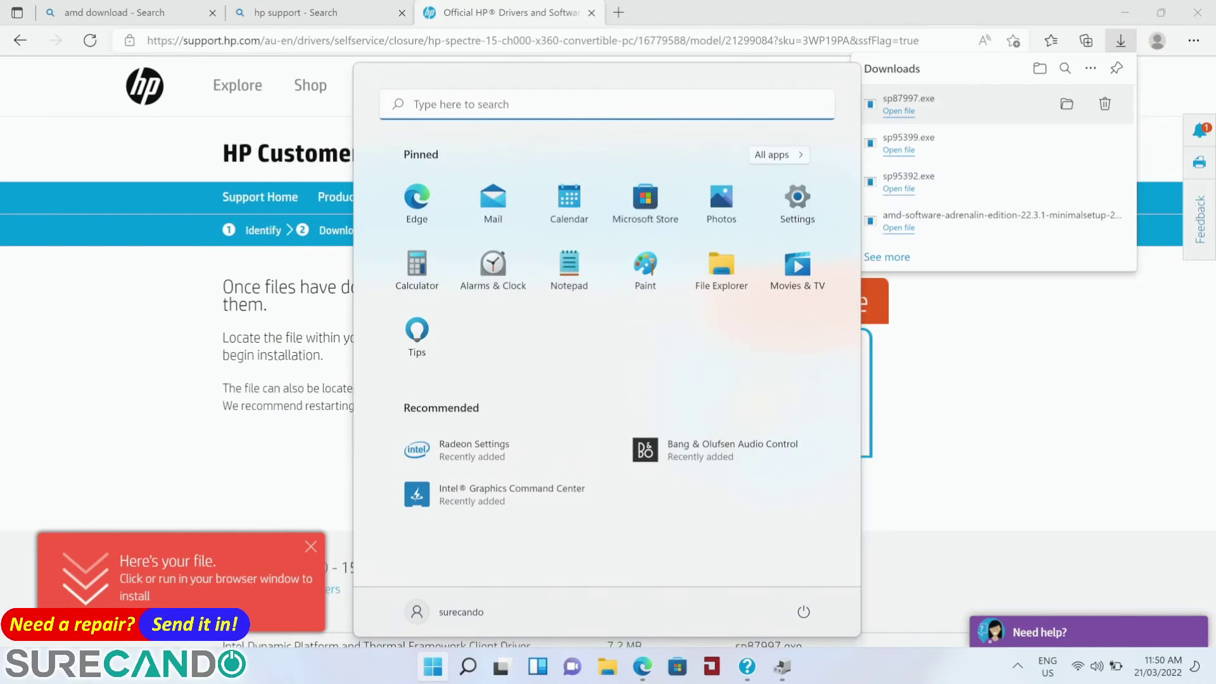
pyautogui.click(803, 612)
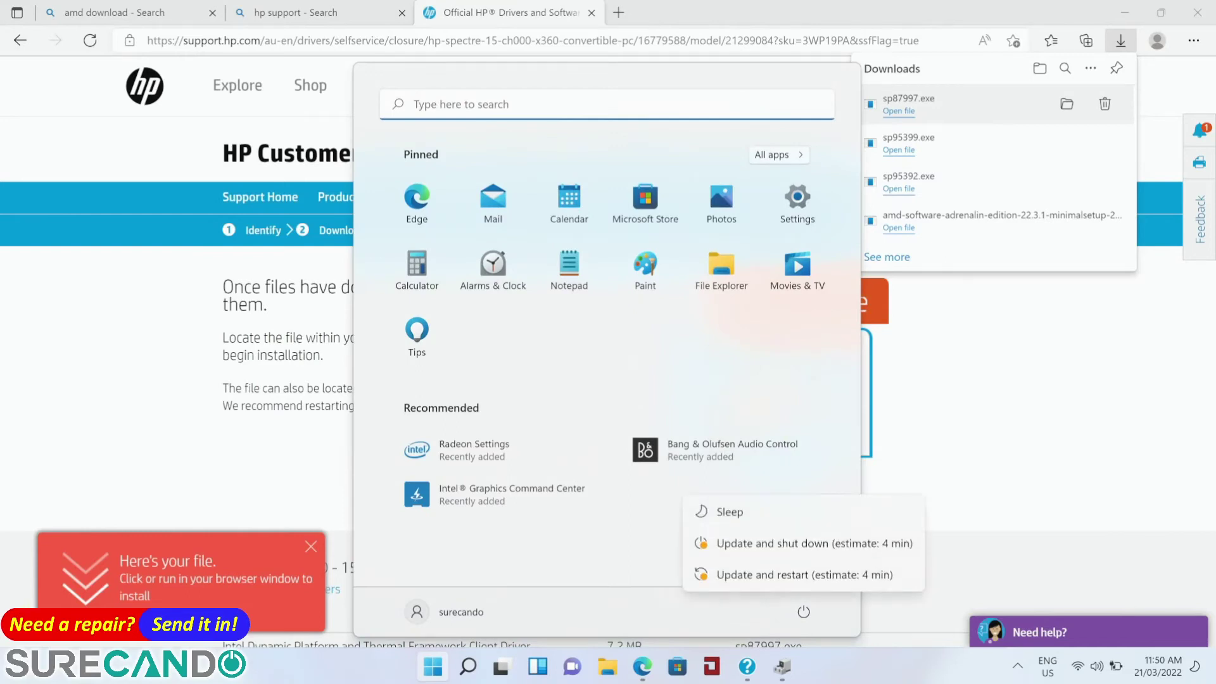
pyautogui.click(804, 575)
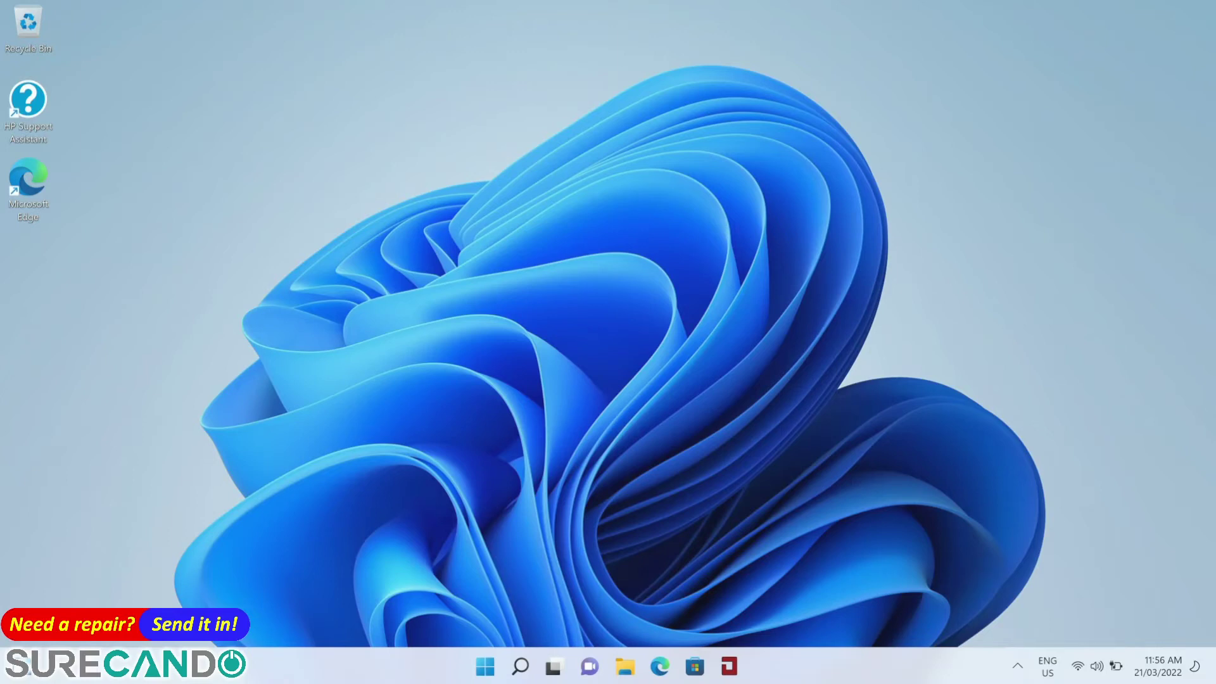
# - Open Device Manager and expand the display adapters to check the installed graphics devices
pyautogui.press('super+x')
pyautogui.press('Escape')
pyautogui.press('super+x')
pyautogui.press('Escape')
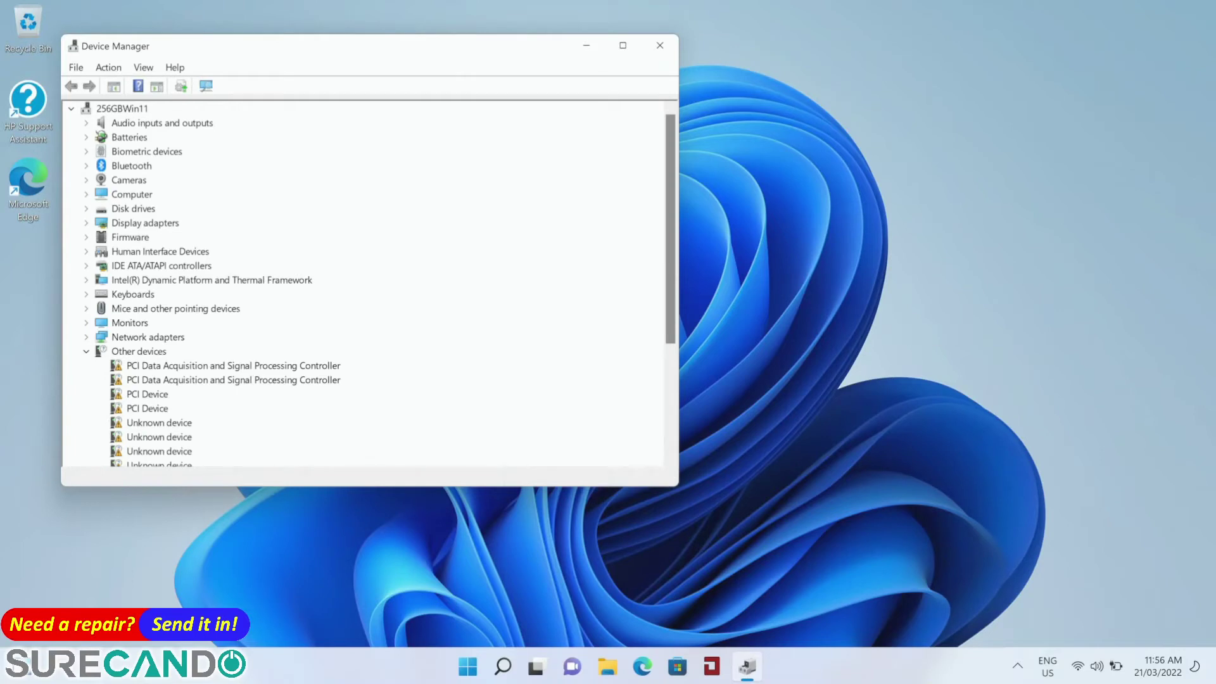
pyautogui.click(145, 223)
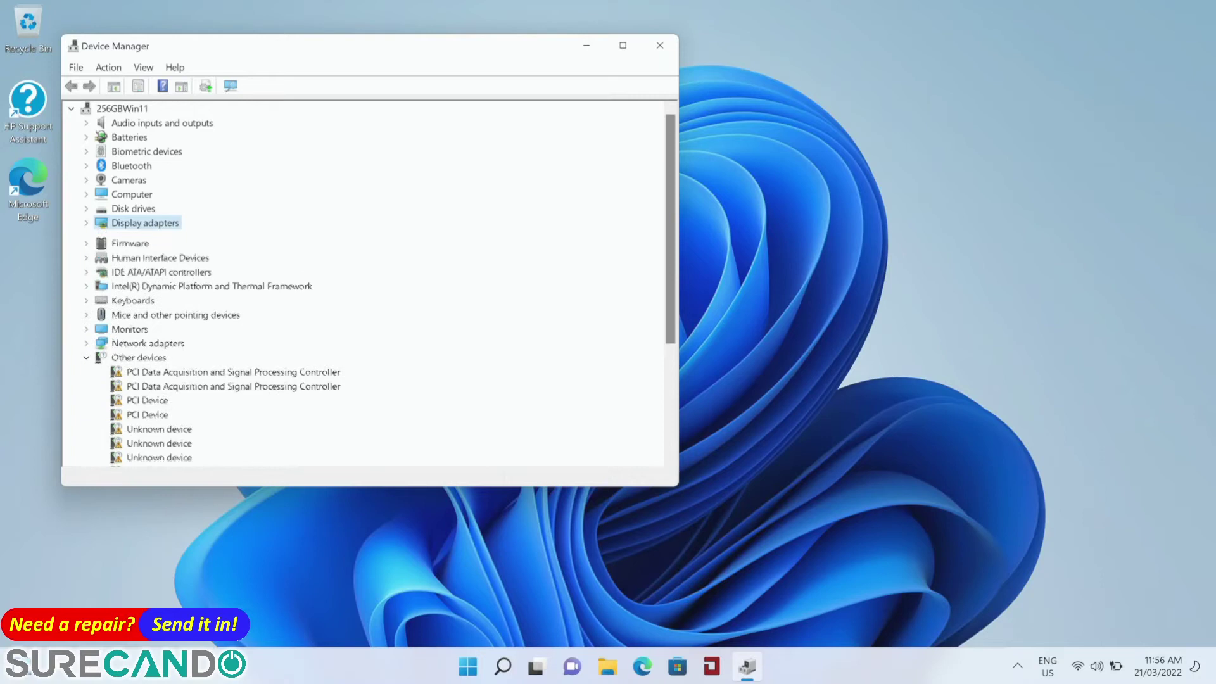
pyautogui.press('Right')
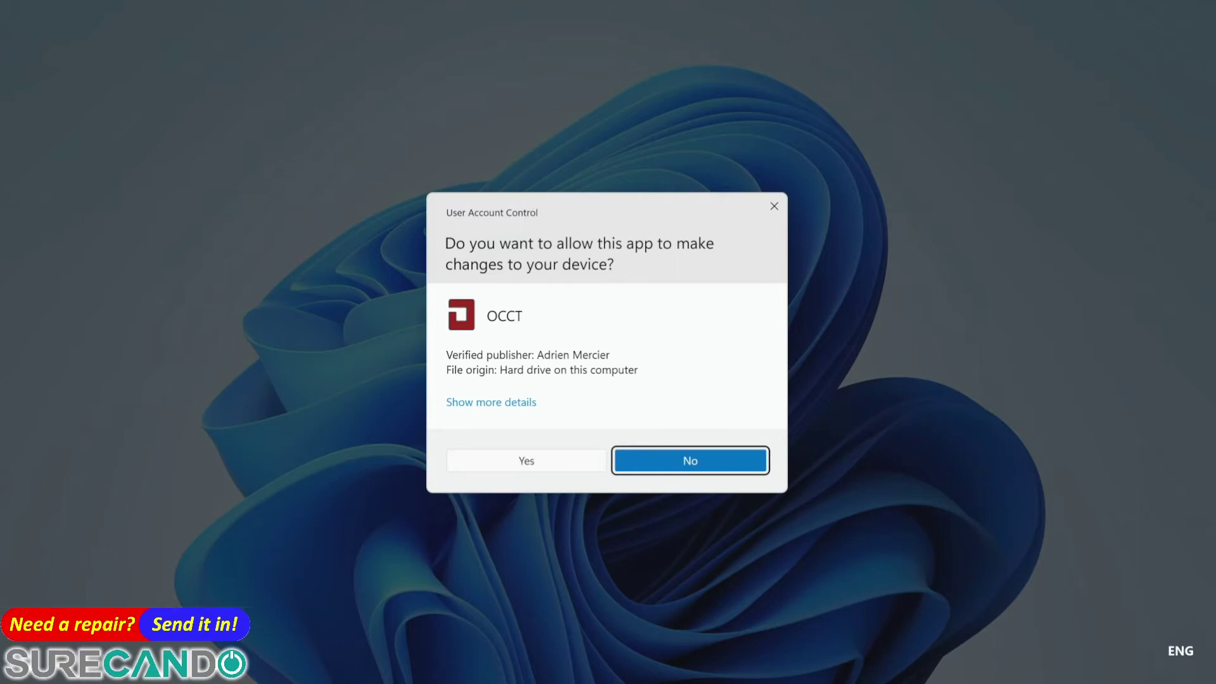
# - Launch OCCT with permission to make changes and start a 30-minute VRAM test, showing the Radeon RX Vega M GL graphs
pyautogui.hotkey('alt', 'y')
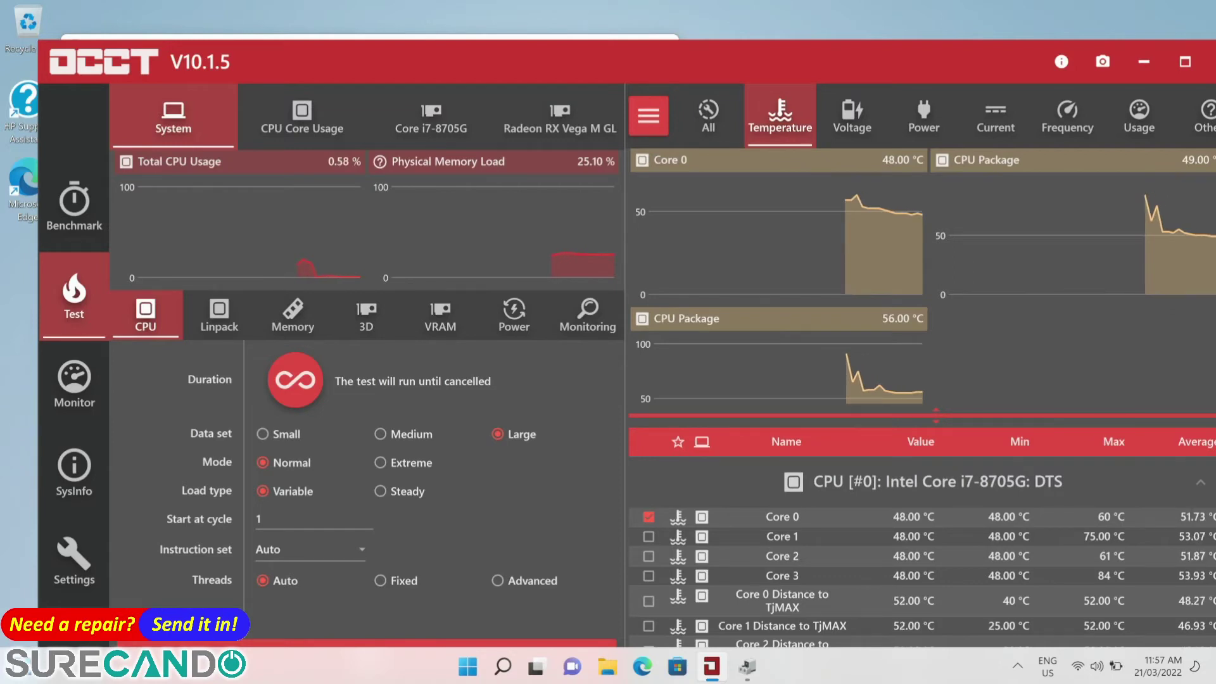
pyautogui.click(560, 121)
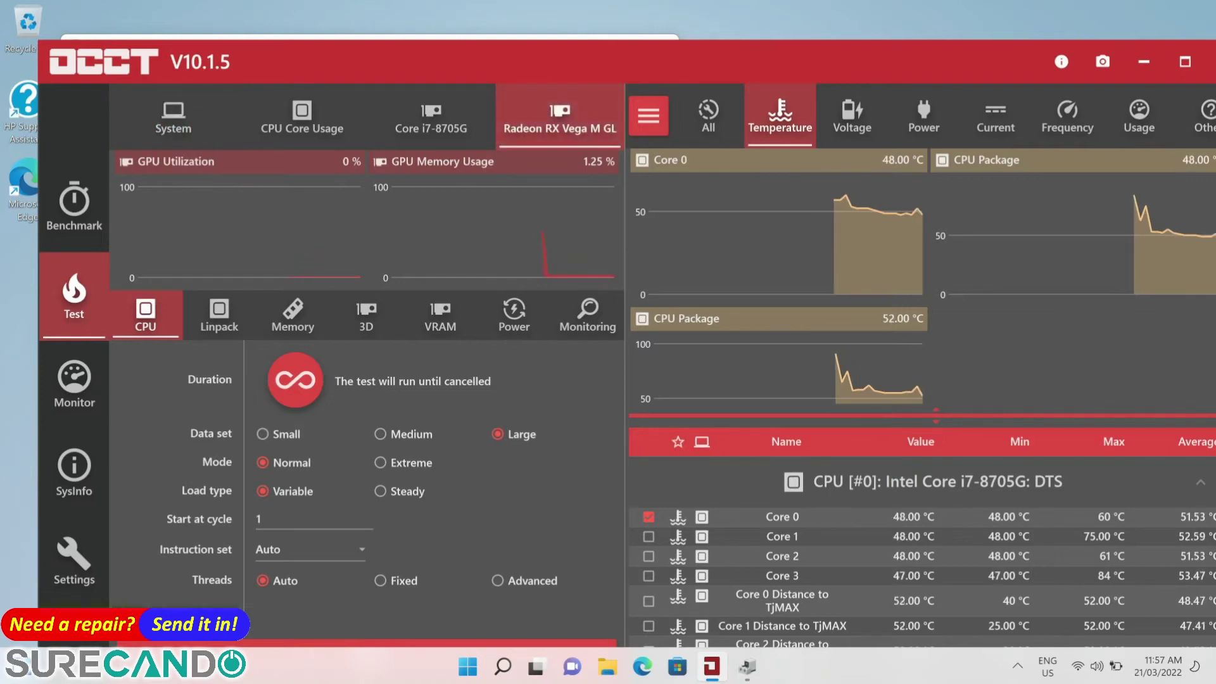
pyautogui.click(441, 314)
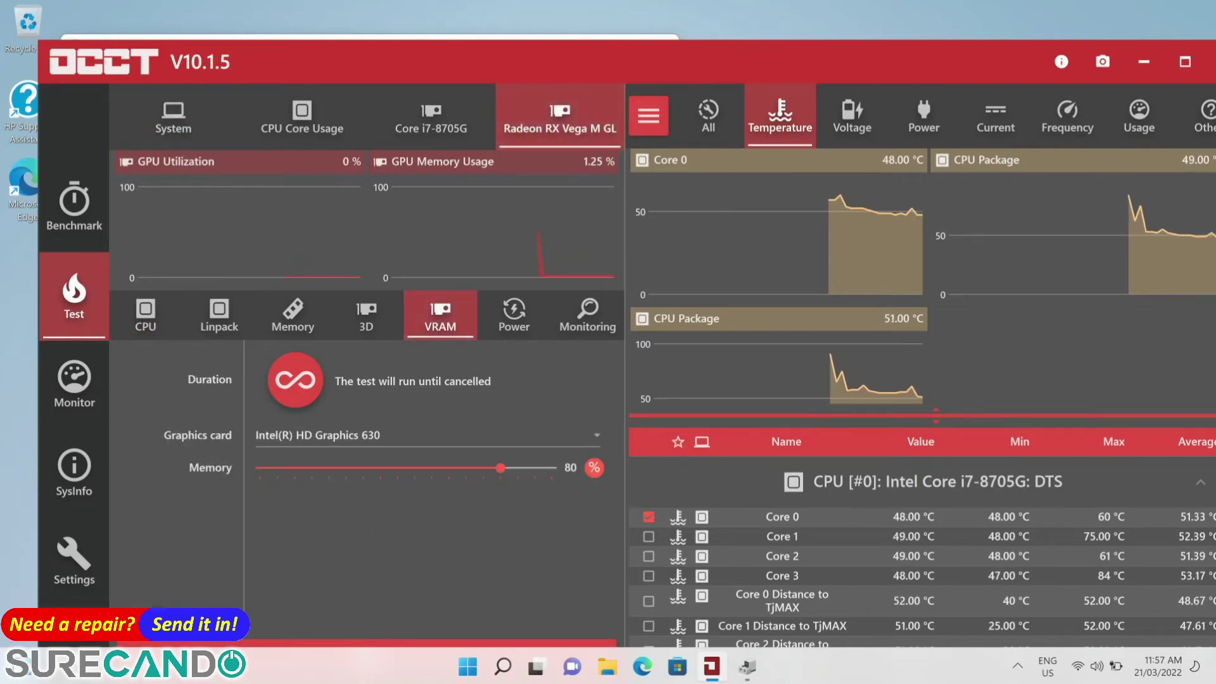
pyautogui.click(295, 380)
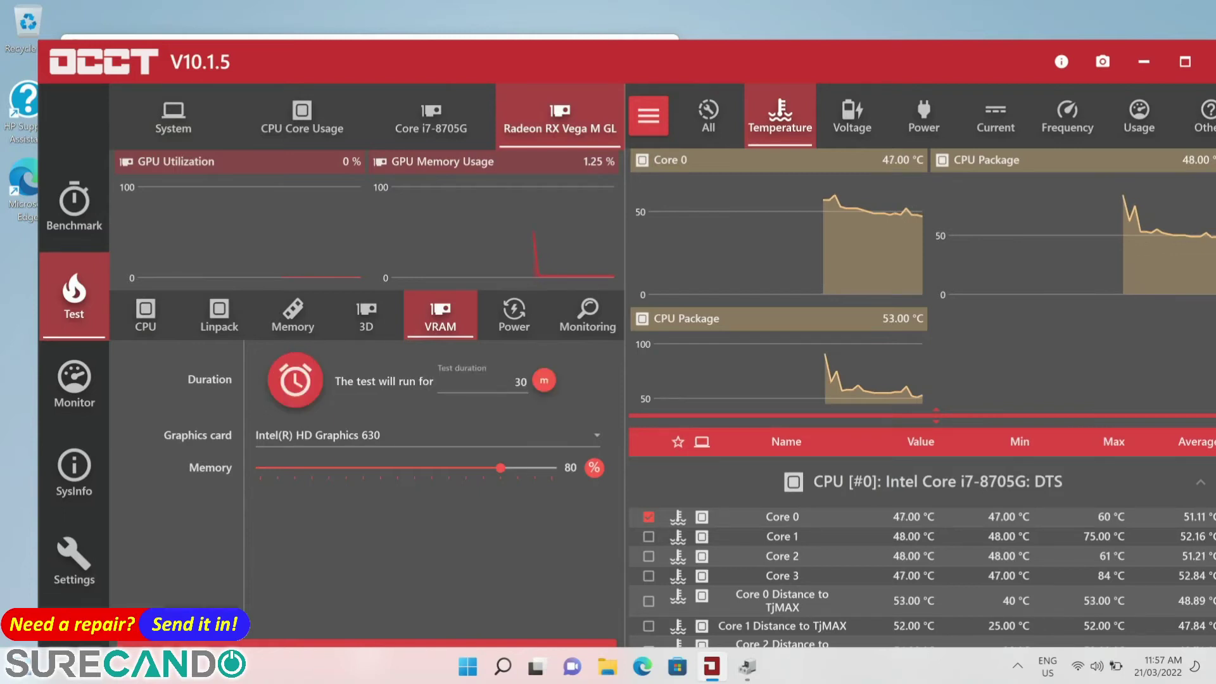
pyautogui.click(514, 382)
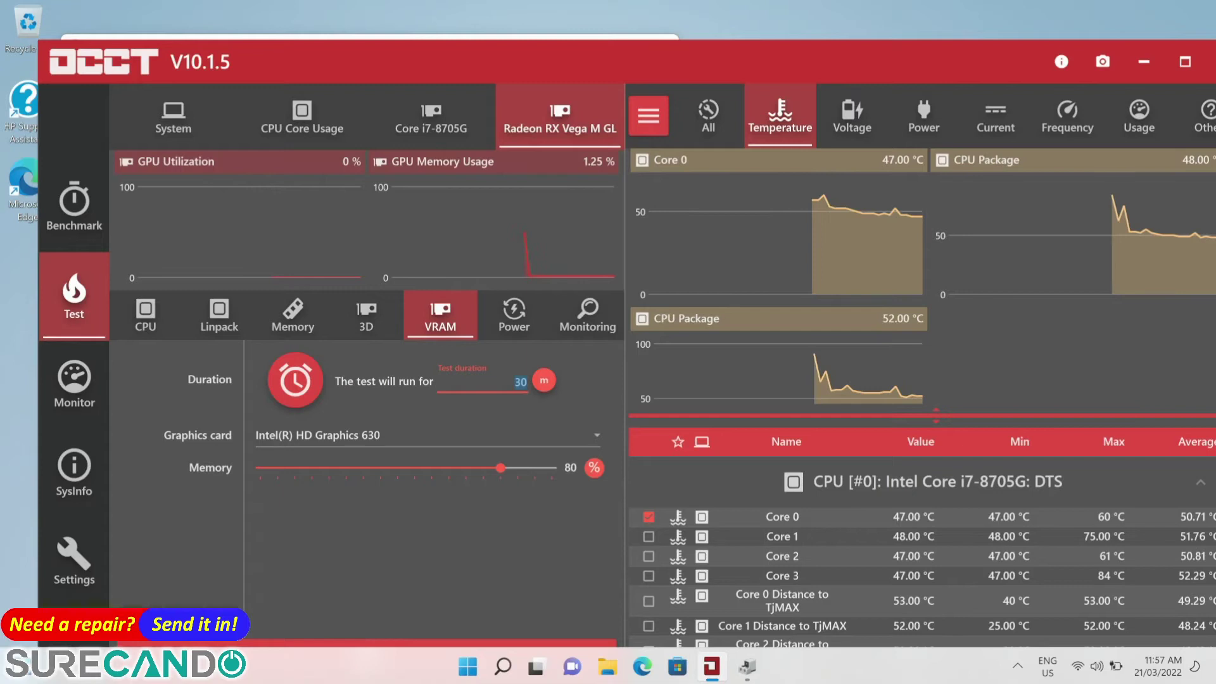
pyautogui.press('super+Up')
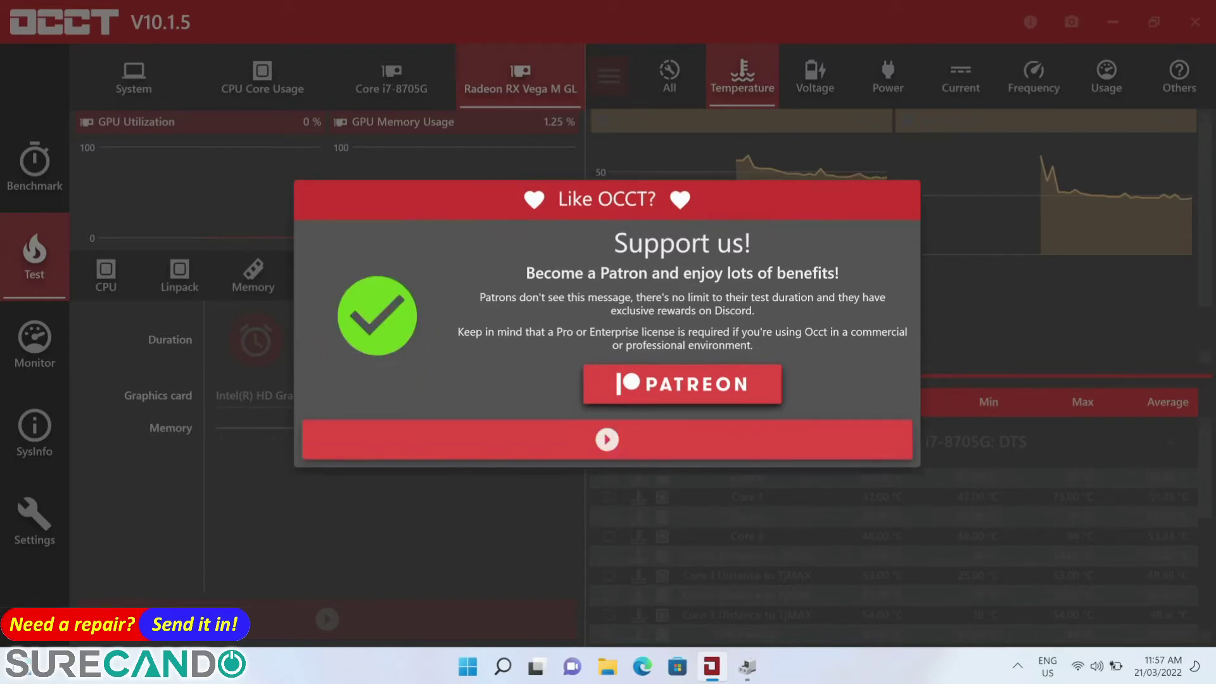
pyautogui.click(544, 443)
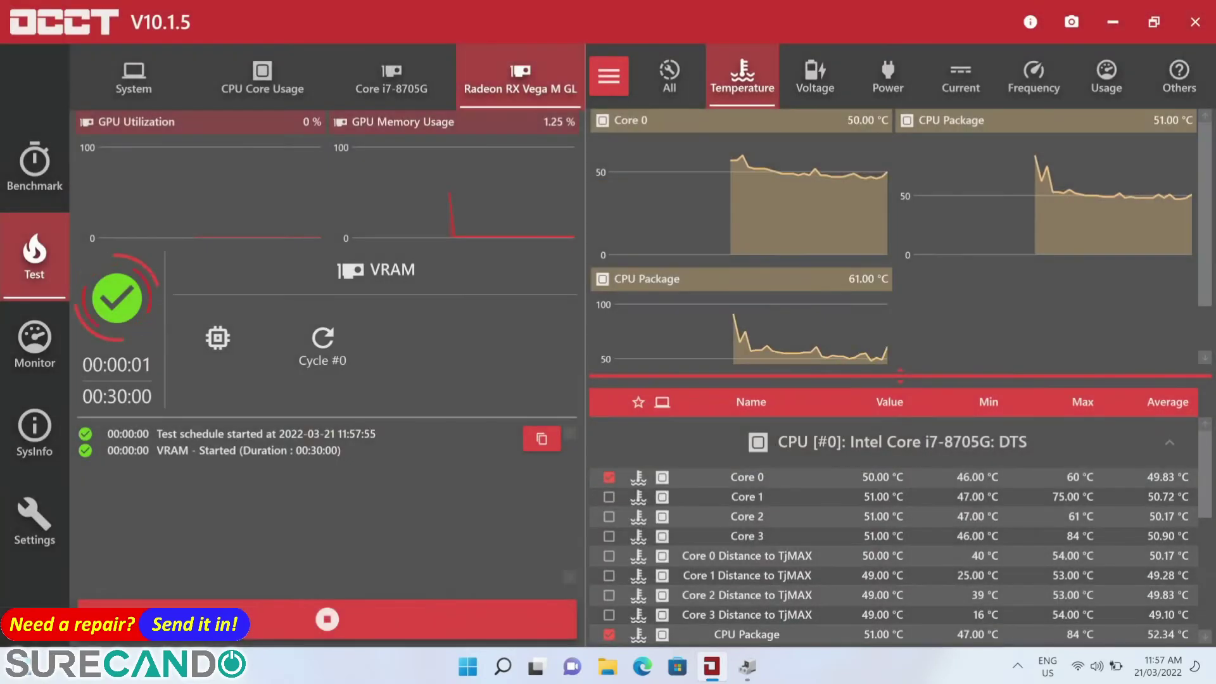
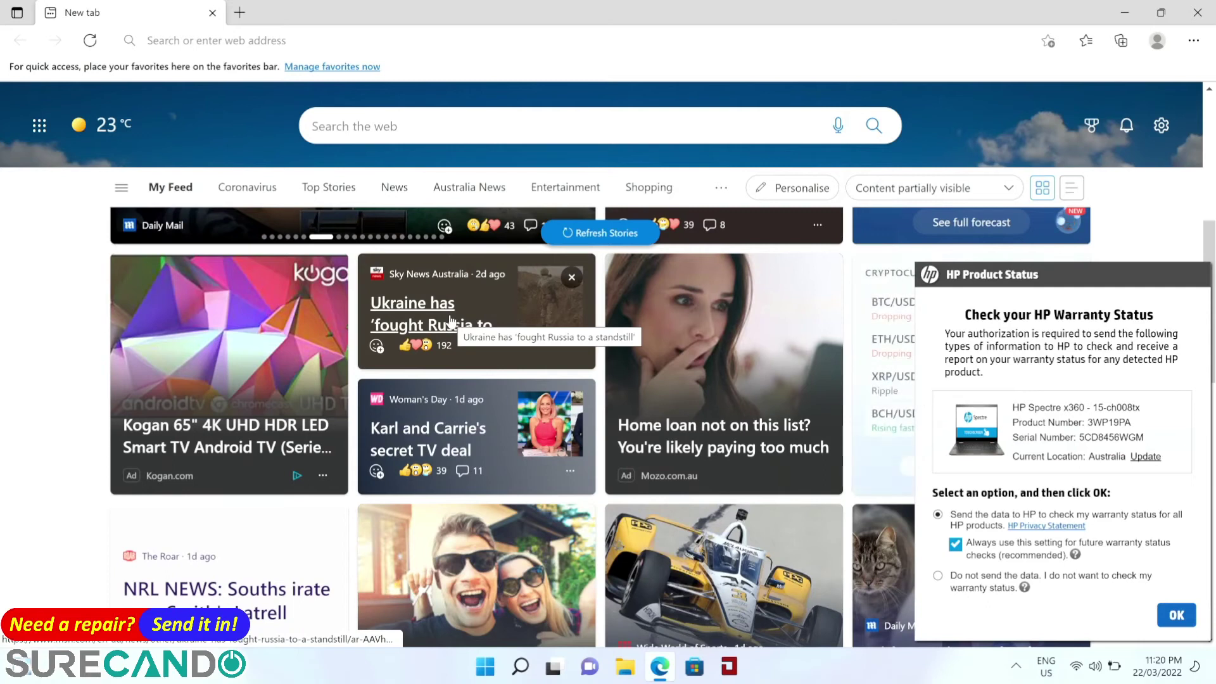
pyautogui.scroll(-1, 452, 314)
pyautogui.scroll(-3, 451, 306)
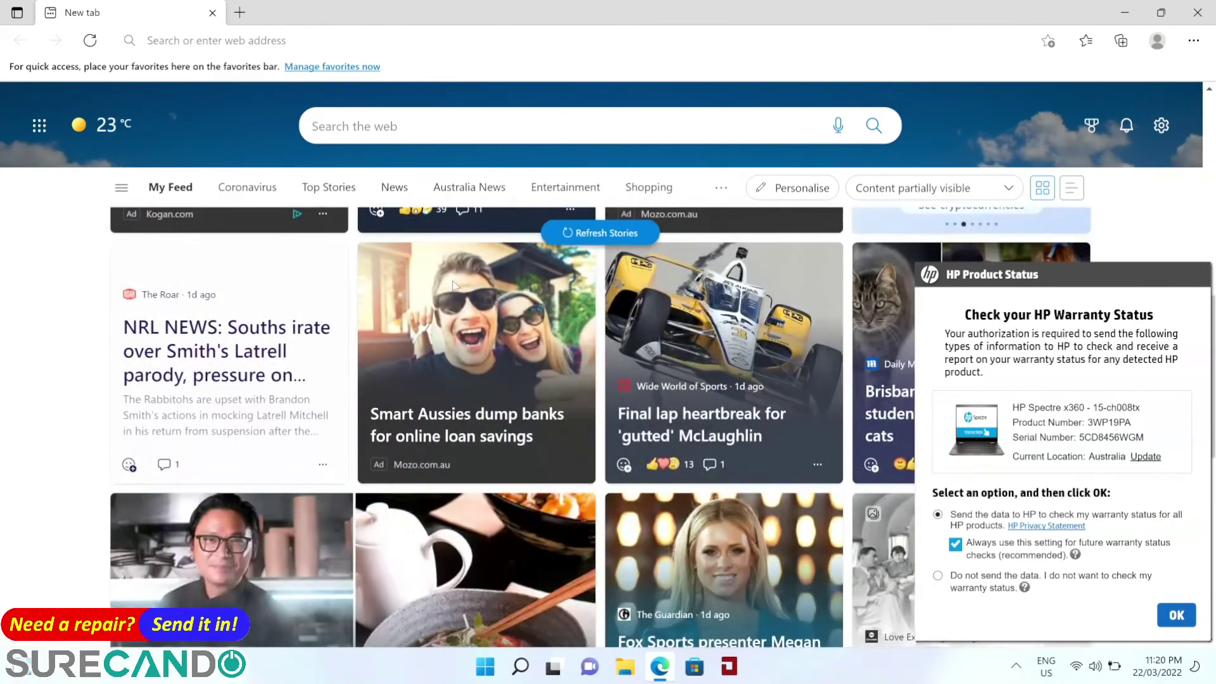
pyautogui.click(453, 285)
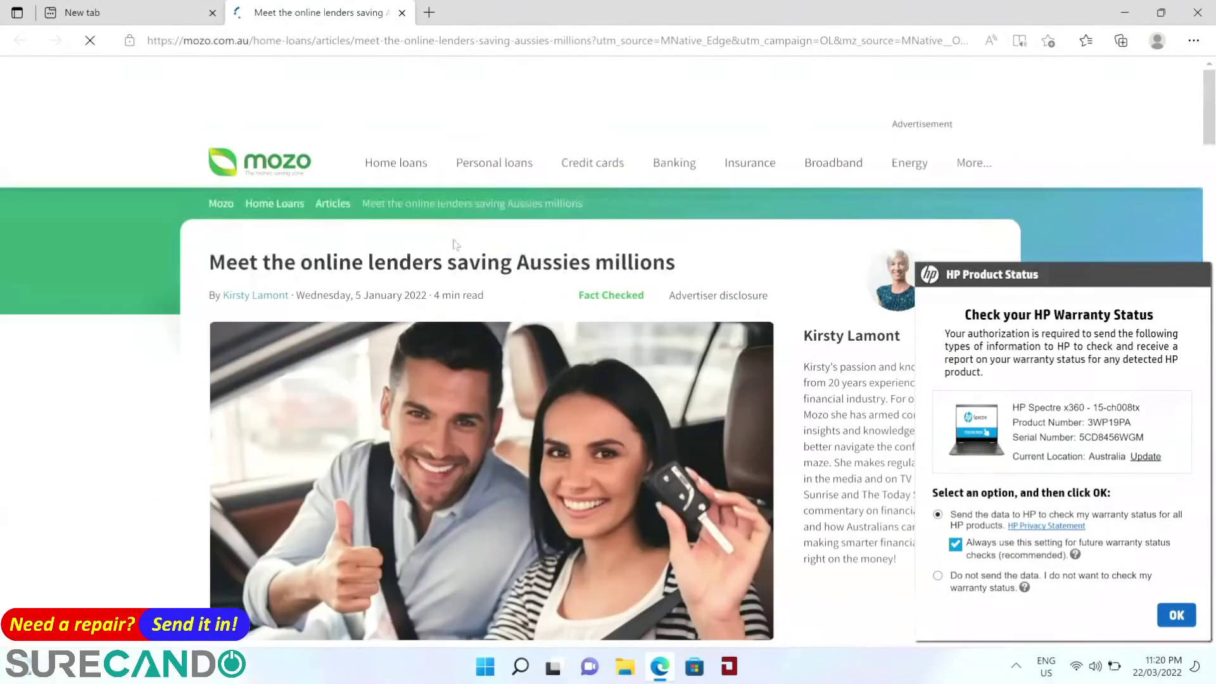
# - Search the web for "stresst test graphics onlone" in place of the open article
pyautogui.click(496, 51)
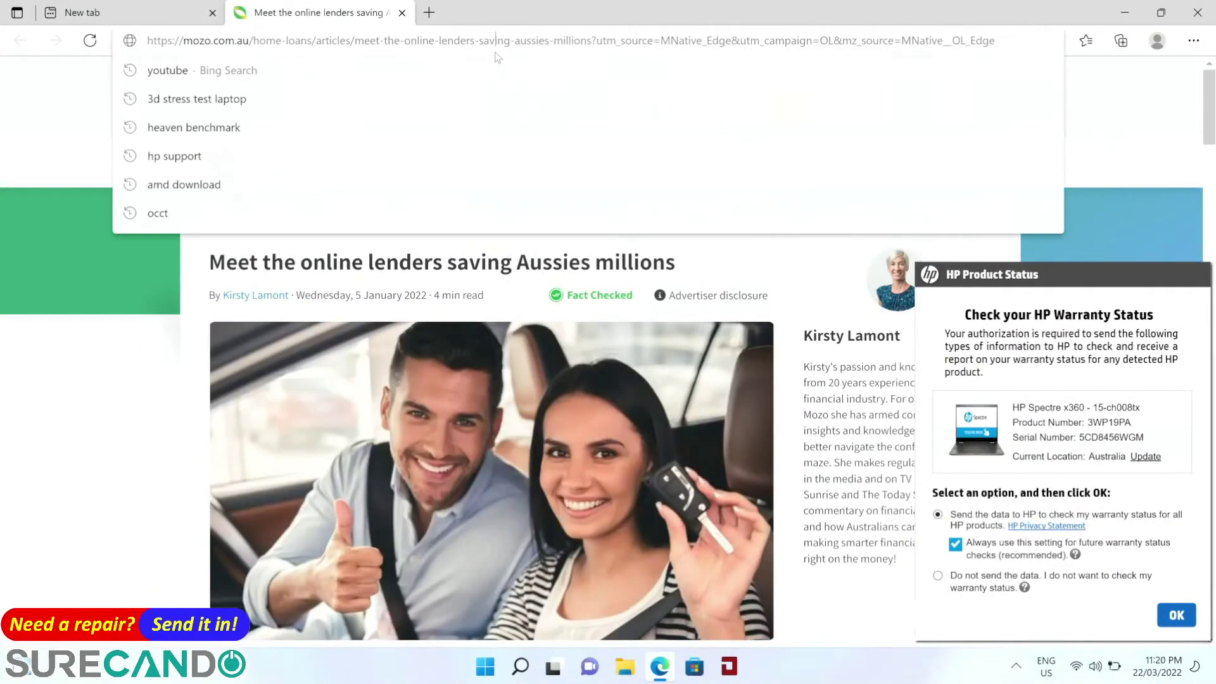
pyautogui.doubleClick(495, 52)
pyautogui.click(496, 53)
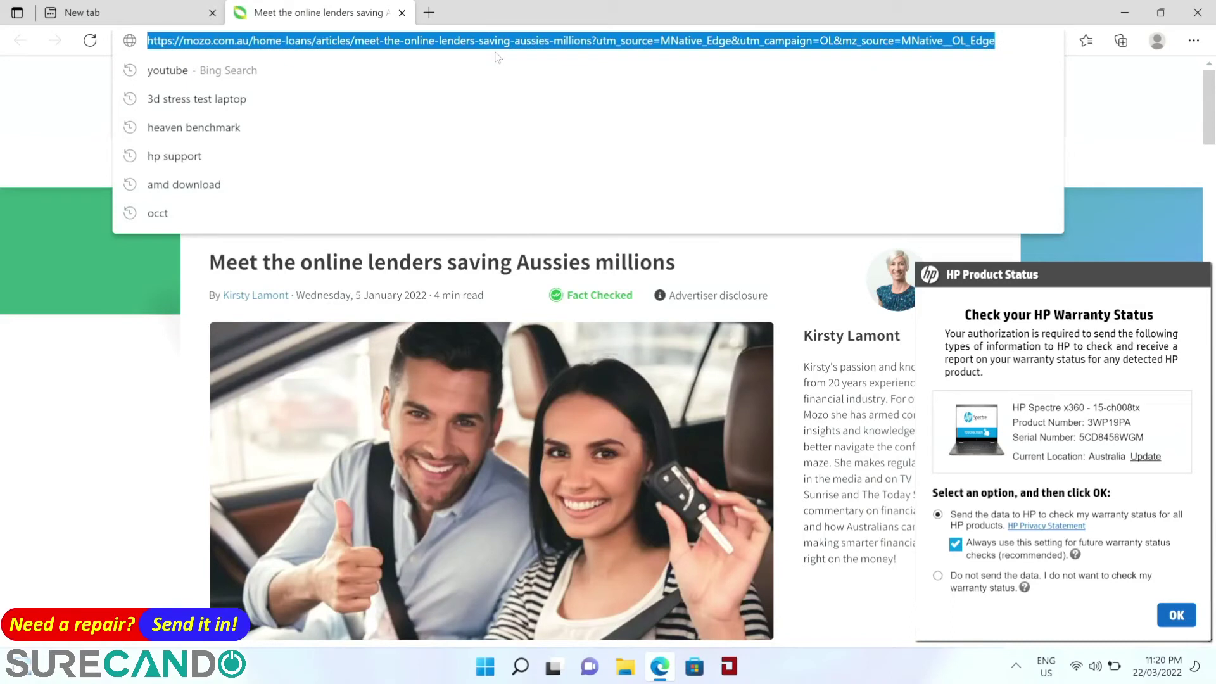
pyautogui.write('s')
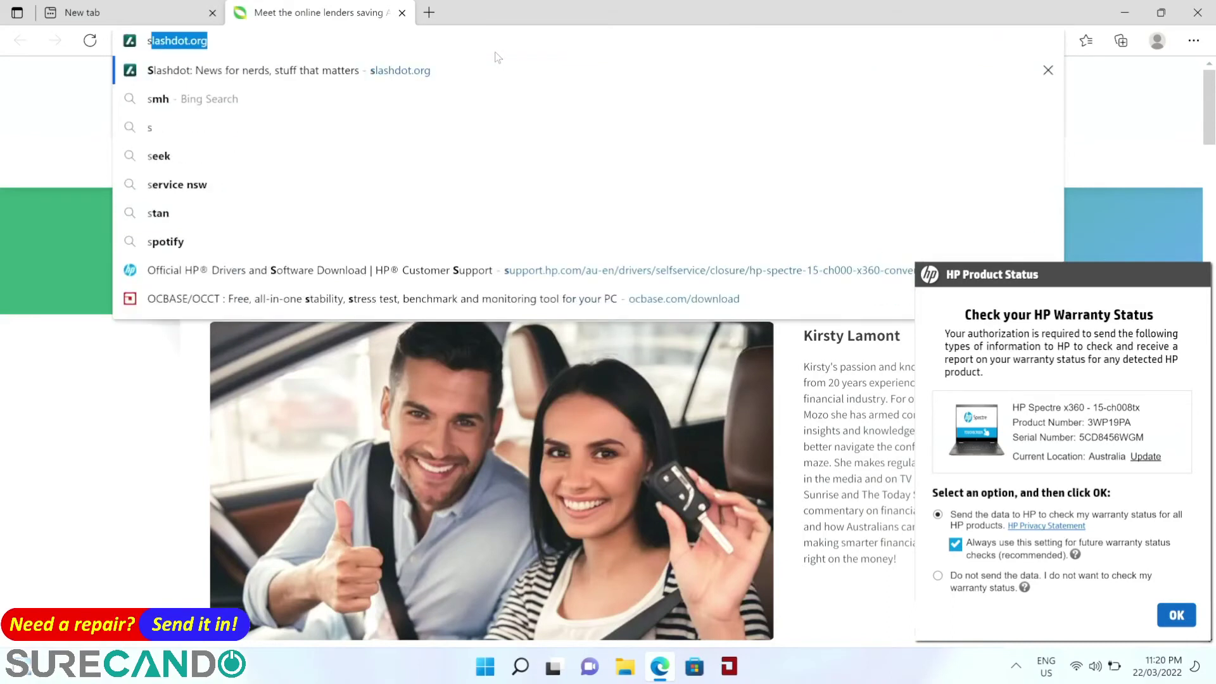
pyautogui.press('BackSpace')
pyautogui.press('BackSpace')
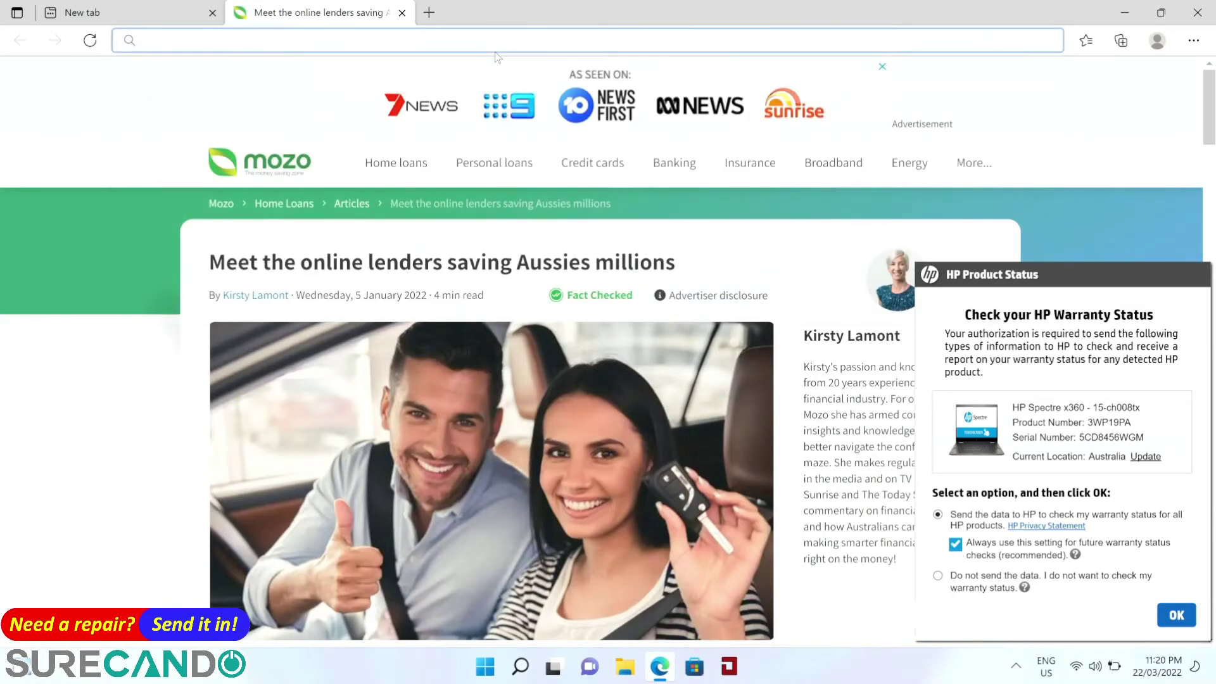
pyautogui.write('stresst tes')
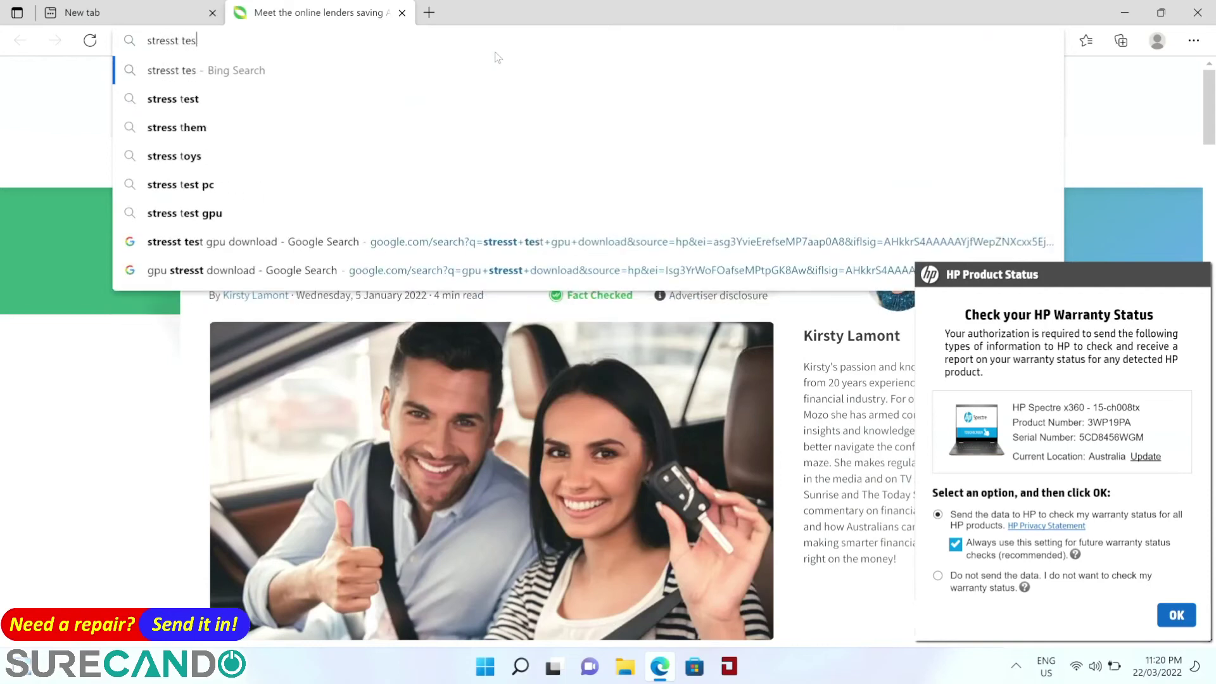
pyautogui.write('t graphics onlone')
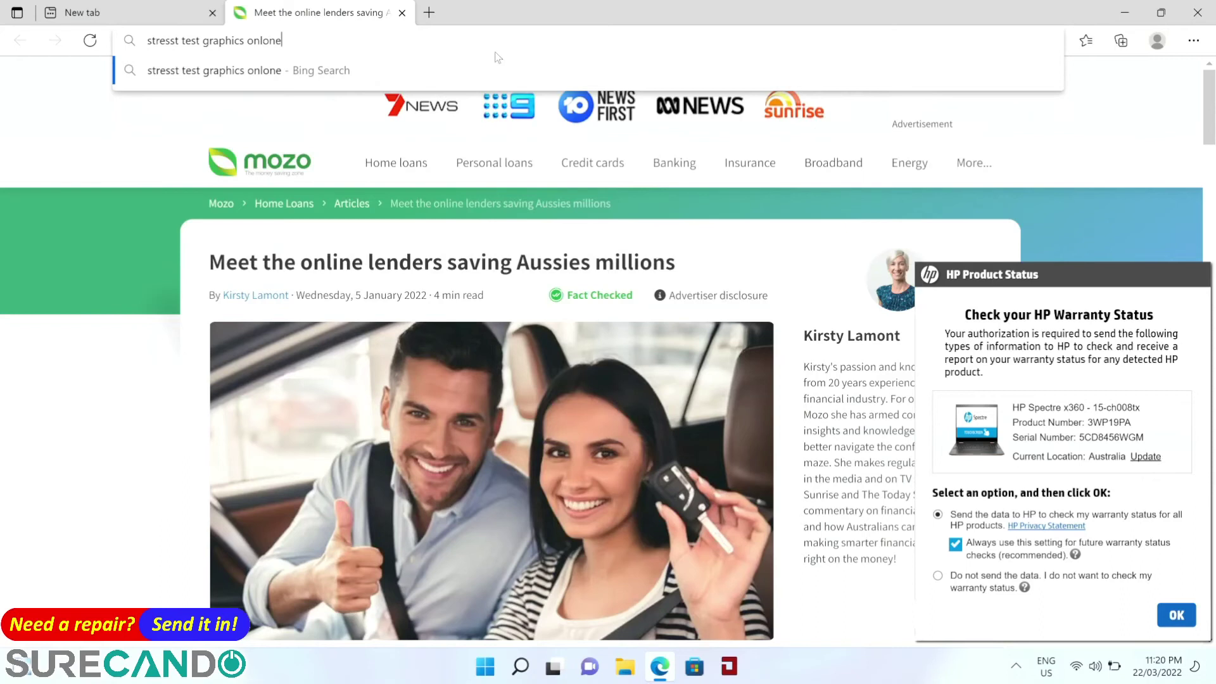
pyautogui.press('Return')
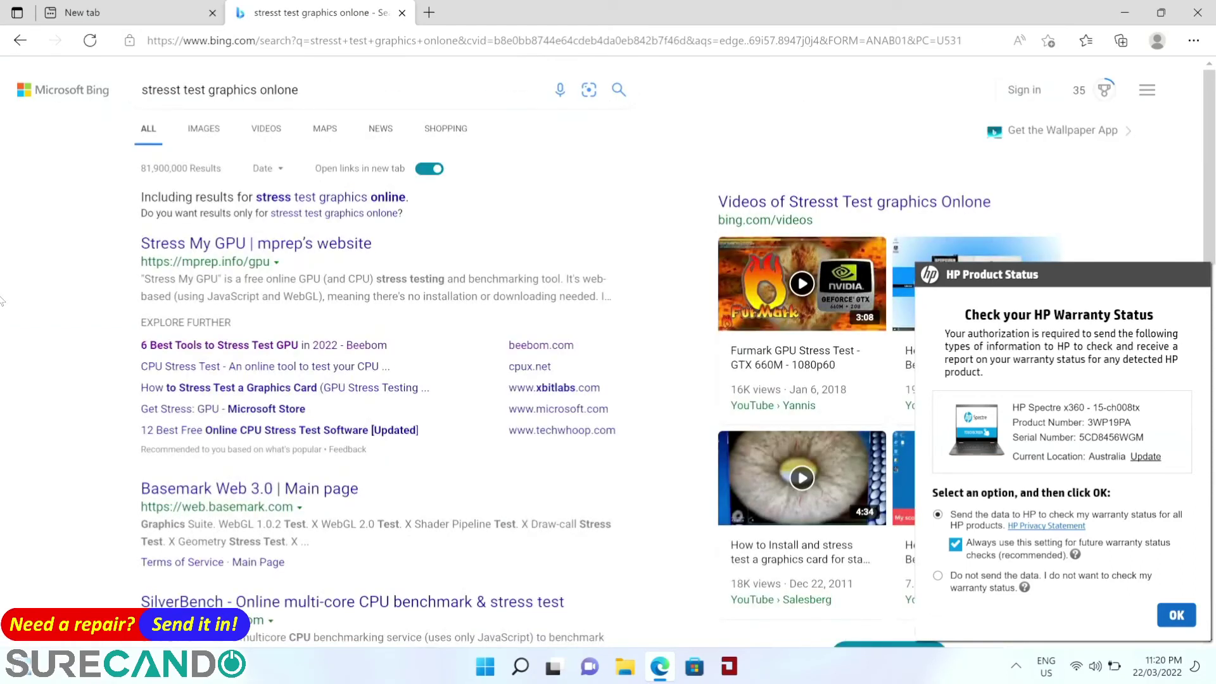
# - Open the Stress My GPU search result and decline sending data for the HP warranty status check
pyautogui.click(255, 243)
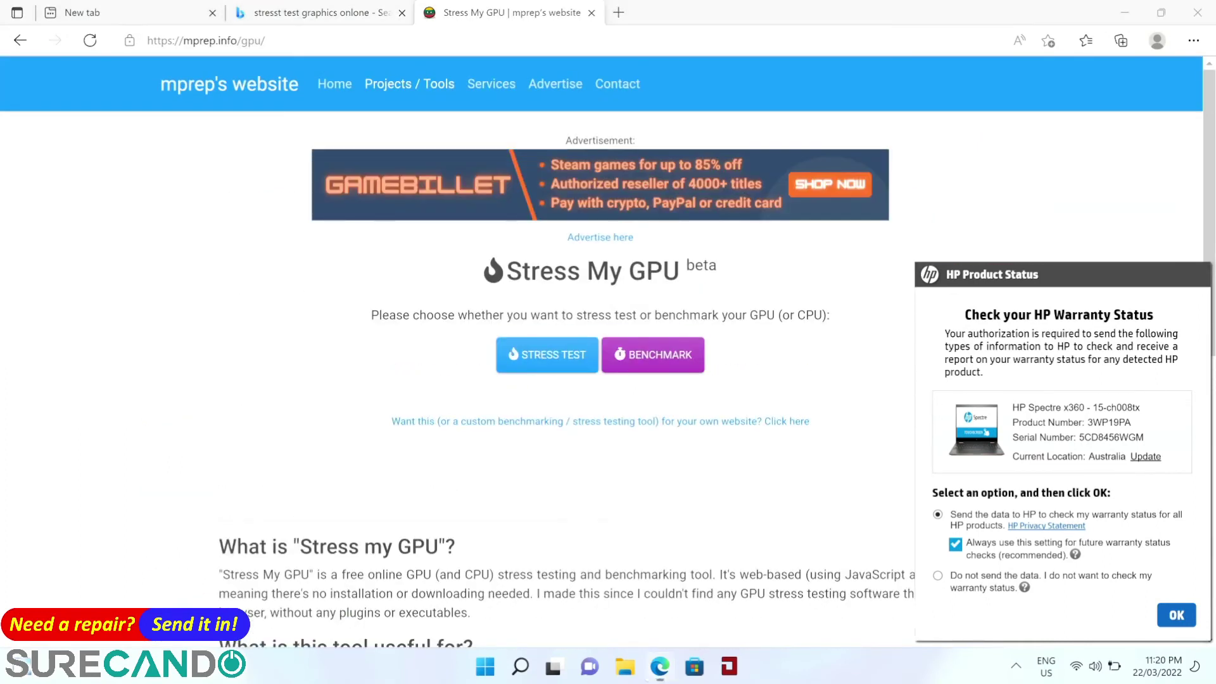
pyautogui.click(937, 575)
pyautogui.click(1176, 616)
# - Start the GPU benchmark on the Stress My GPU page
pyautogui.scroll(-3, 608, 355)
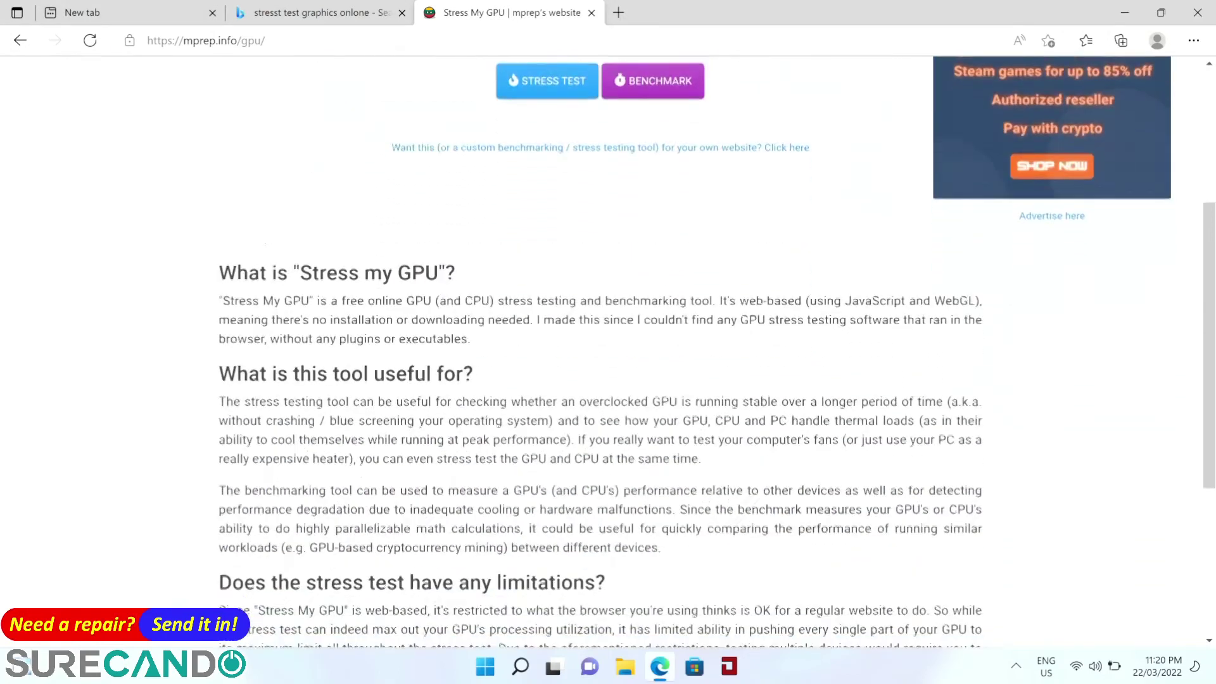
pyautogui.click(652, 265)
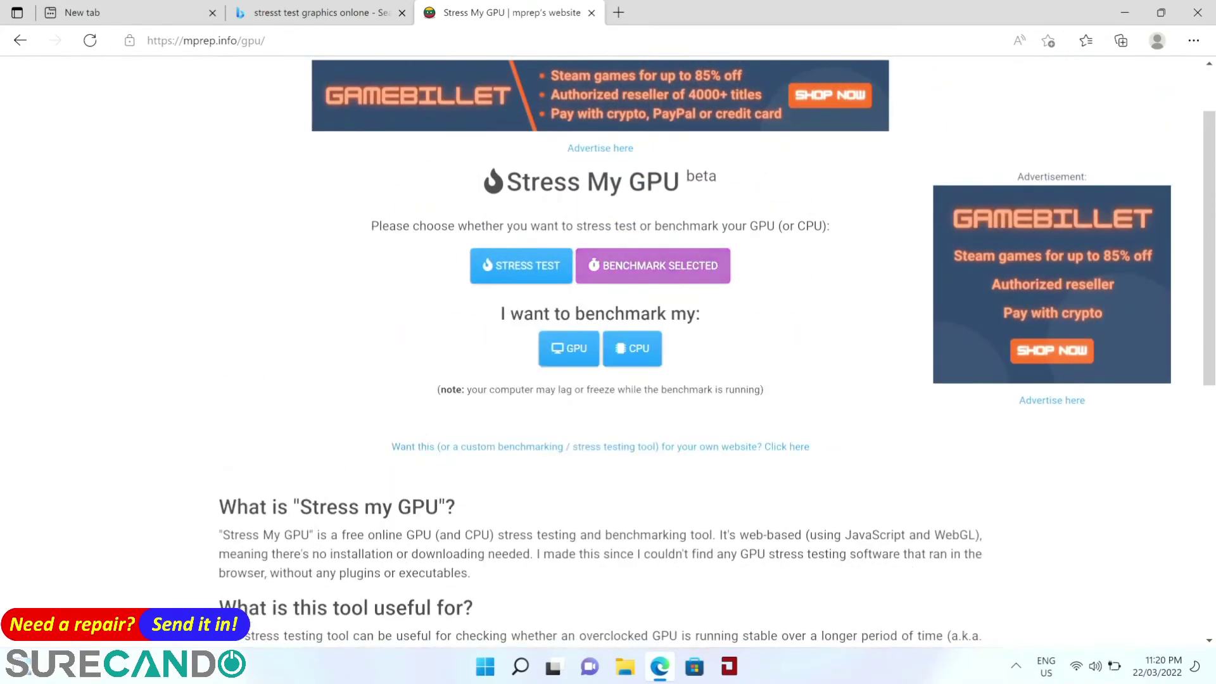
pyautogui.click(569, 349)
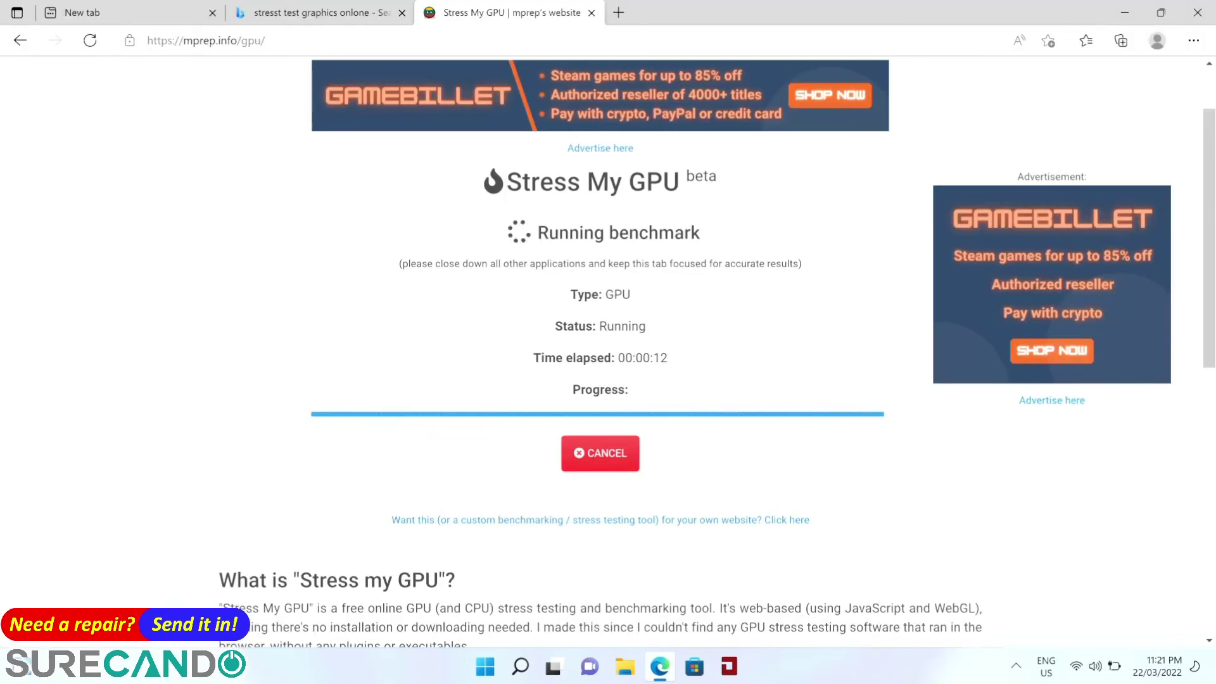
# - Show the desktop and open its display settings in a maximized window
pyautogui.press('super+d')
pyautogui.press('super+d')
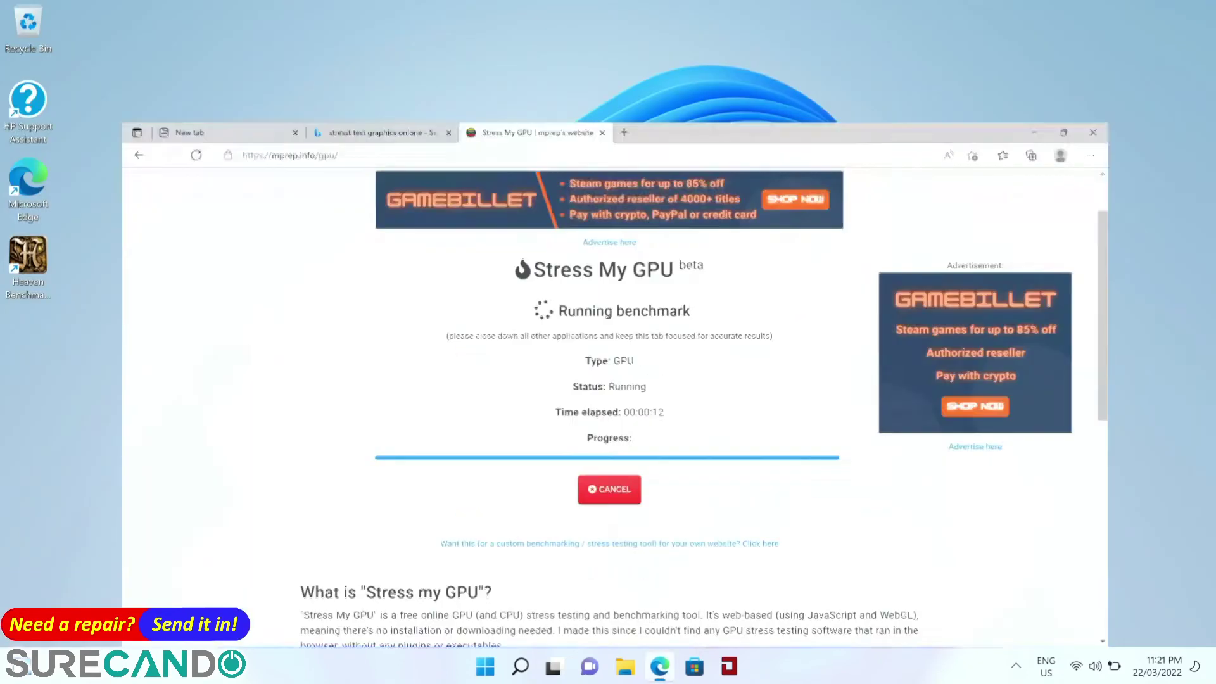
pyautogui.press('super+d')
pyautogui.rightClick(467, 283)
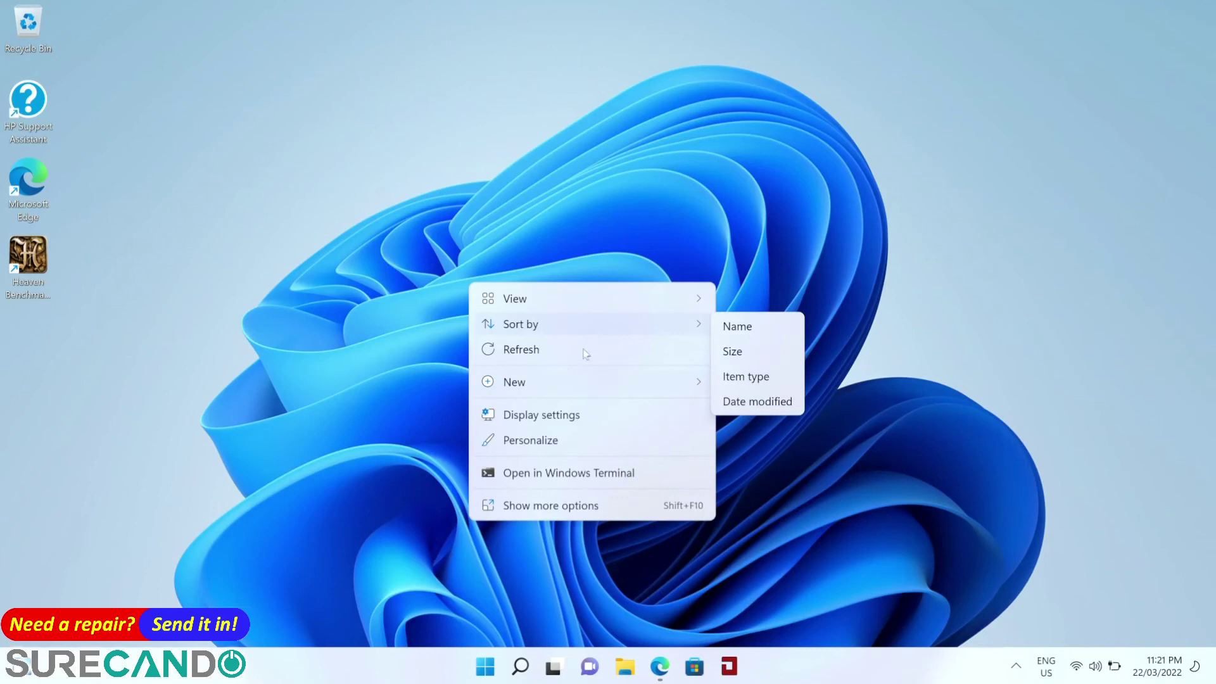
pyautogui.click(584, 423)
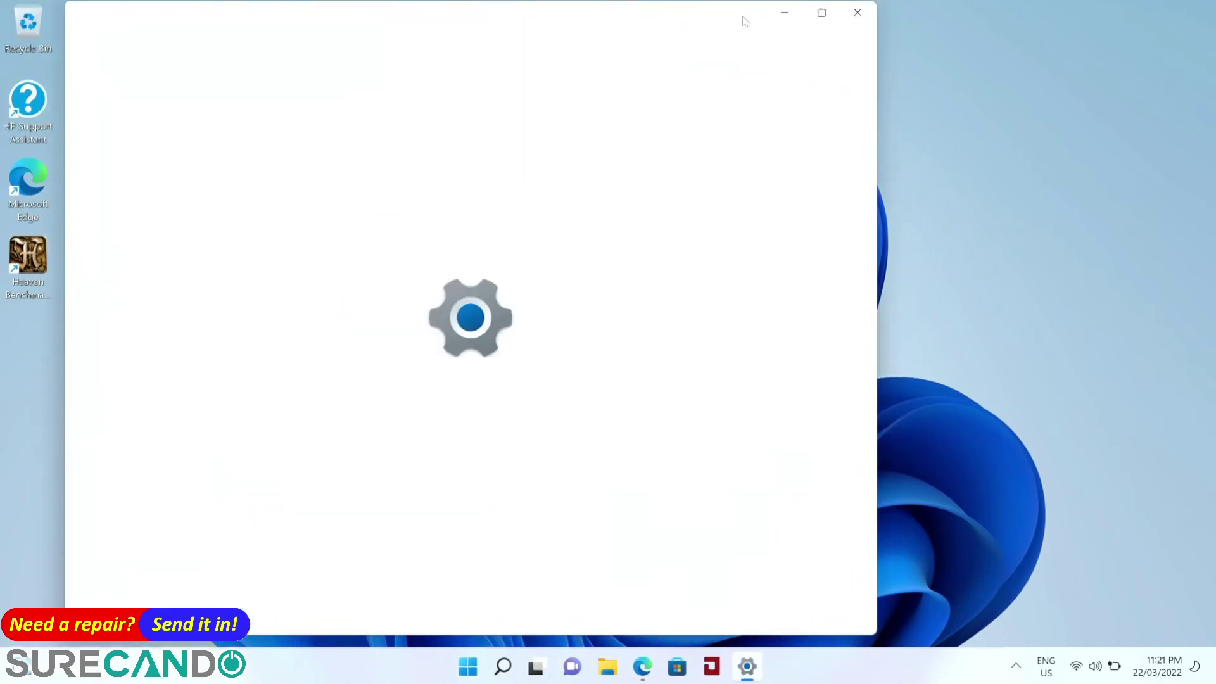
pyautogui.click(821, 13)
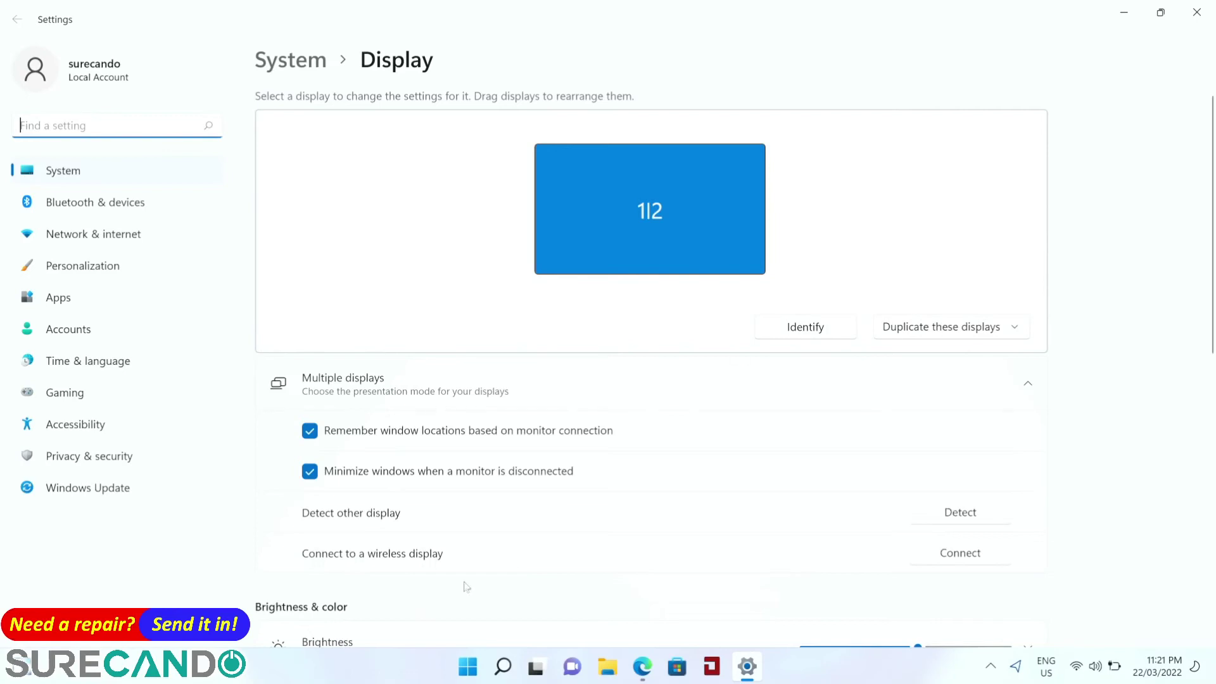
# - Try a display resolution of 2560 × 2048 and revert to the previous display settings
pyautogui.scroll(-1, 1044, 409)
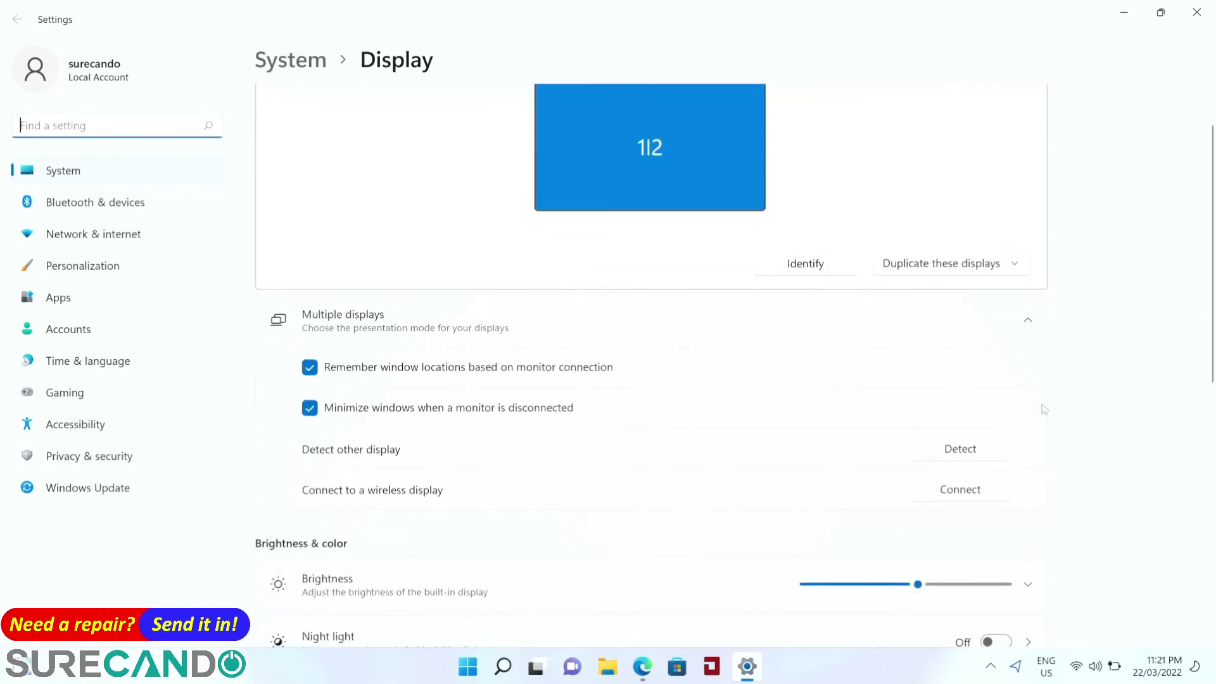
pyautogui.click(992, 460)
pyautogui.scroll(-2, 993, 460)
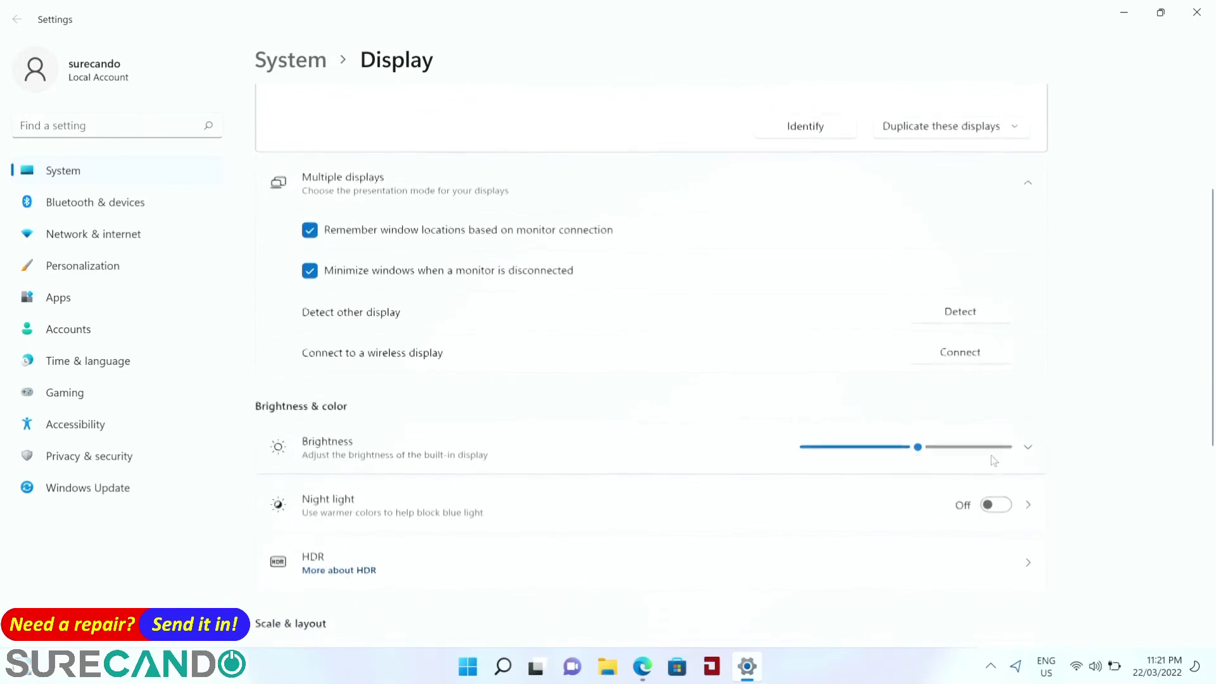
pyautogui.scroll(-3, 993, 460)
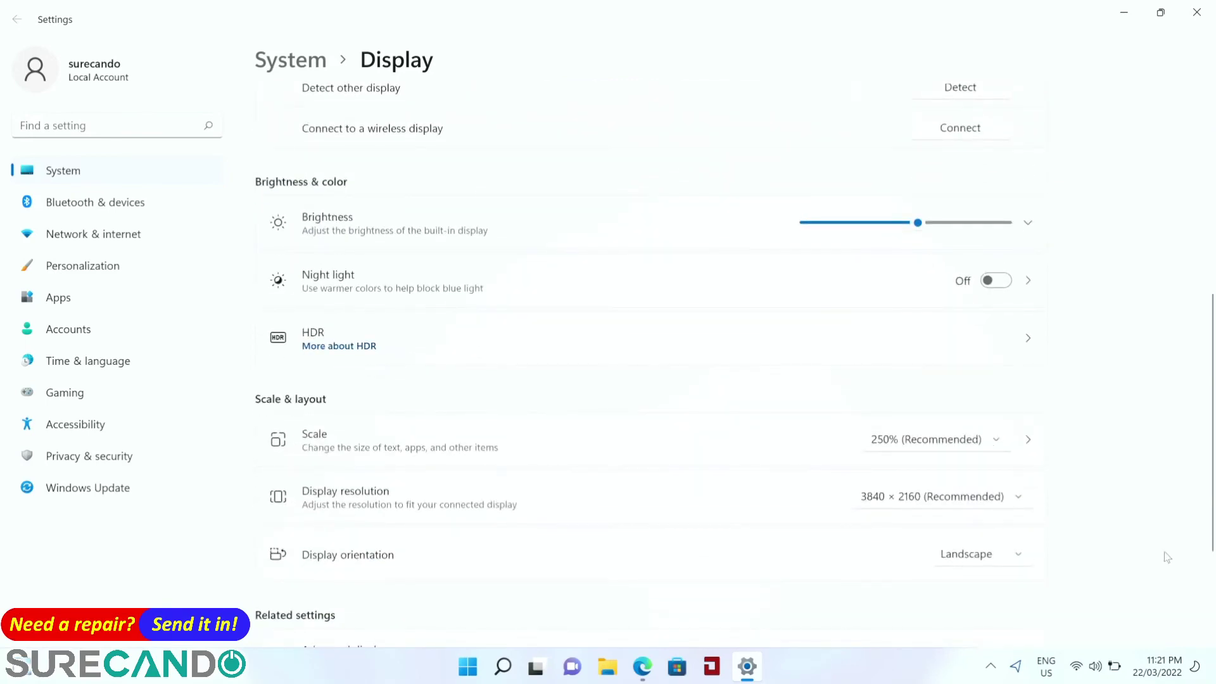
pyautogui.click(941, 496)
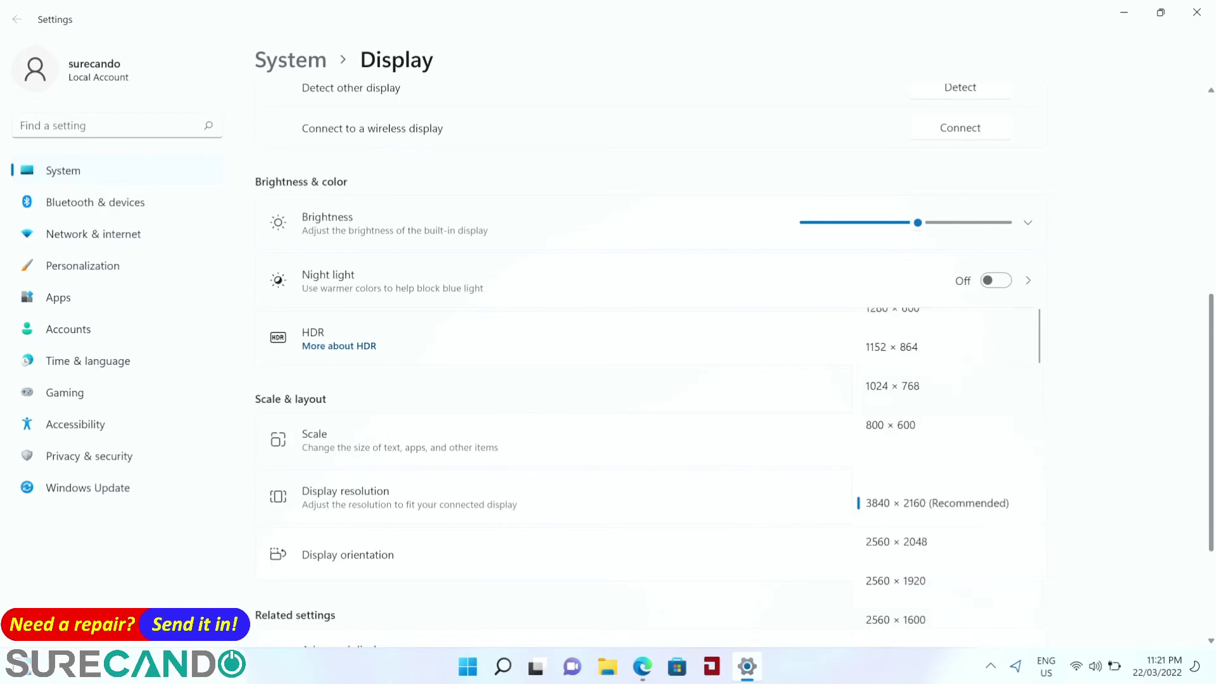
pyautogui.click(896, 541)
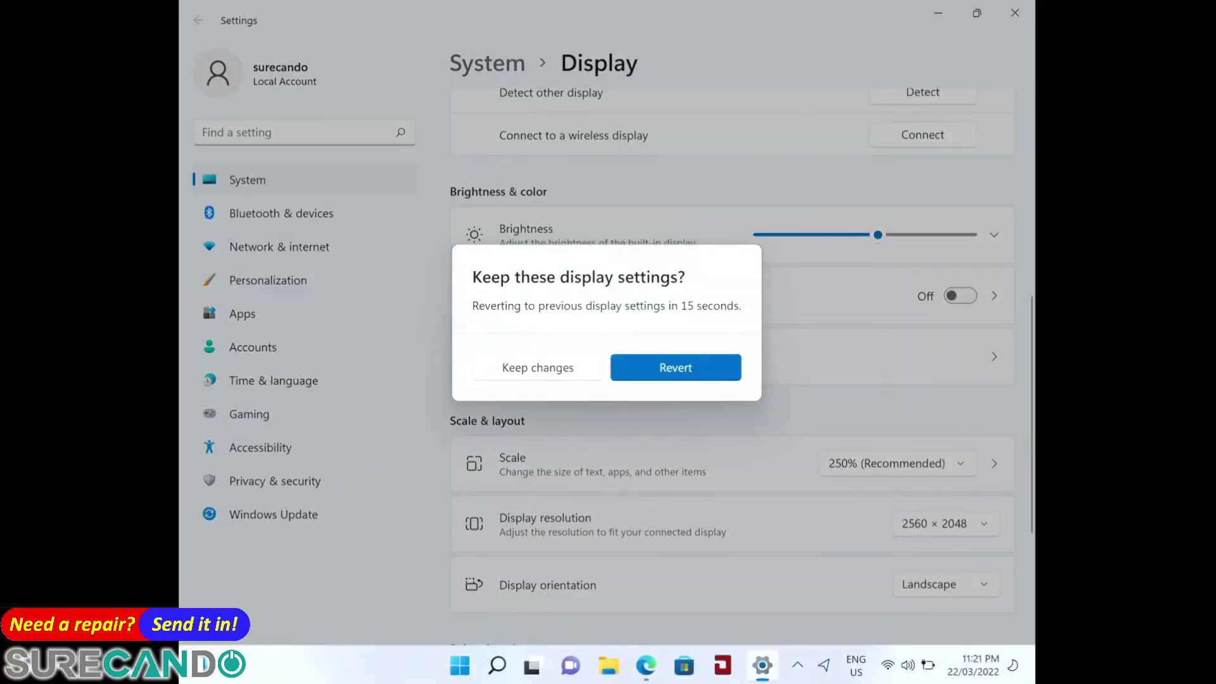
pyautogui.press('Return')
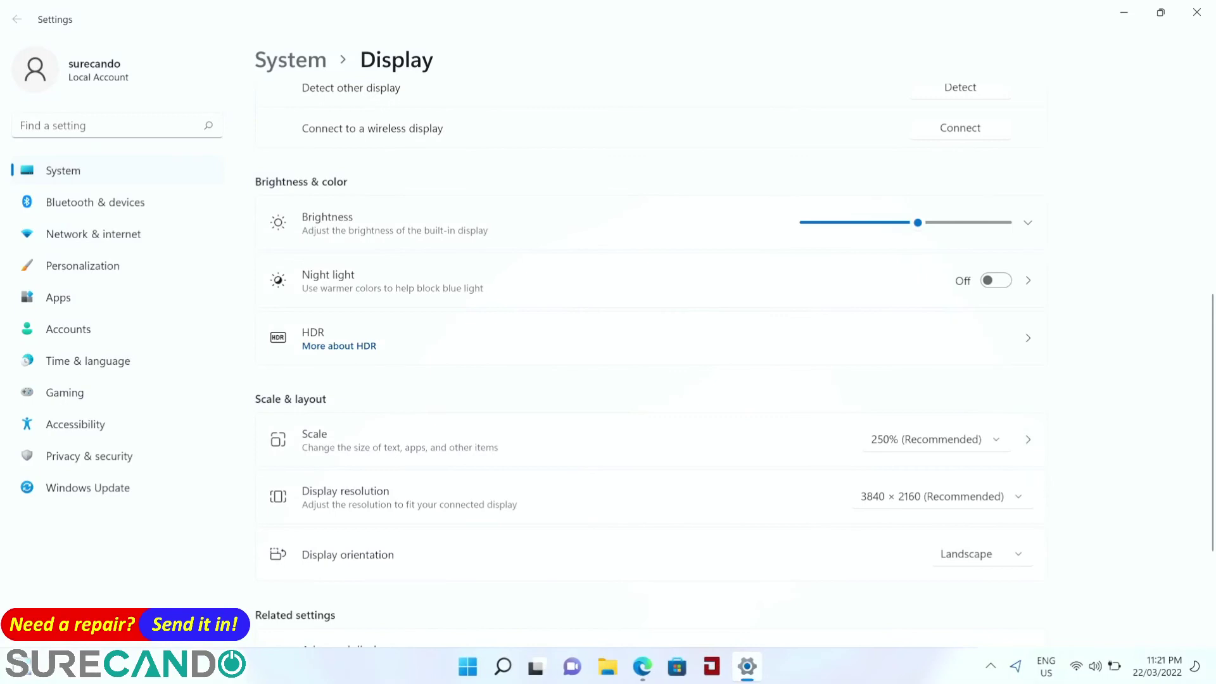
# - Try a display resolution of 1024 × 768 and revert to the previous display settings
pyautogui.click(941, 495)
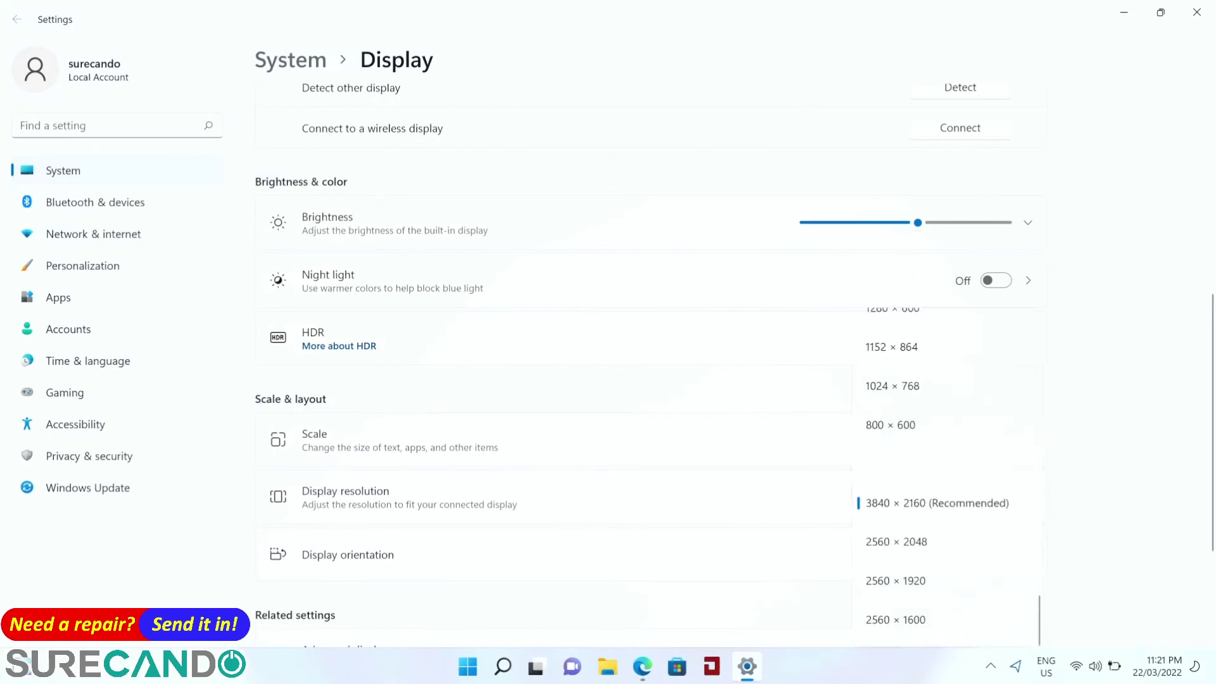
pyautogui.click(892, 385)
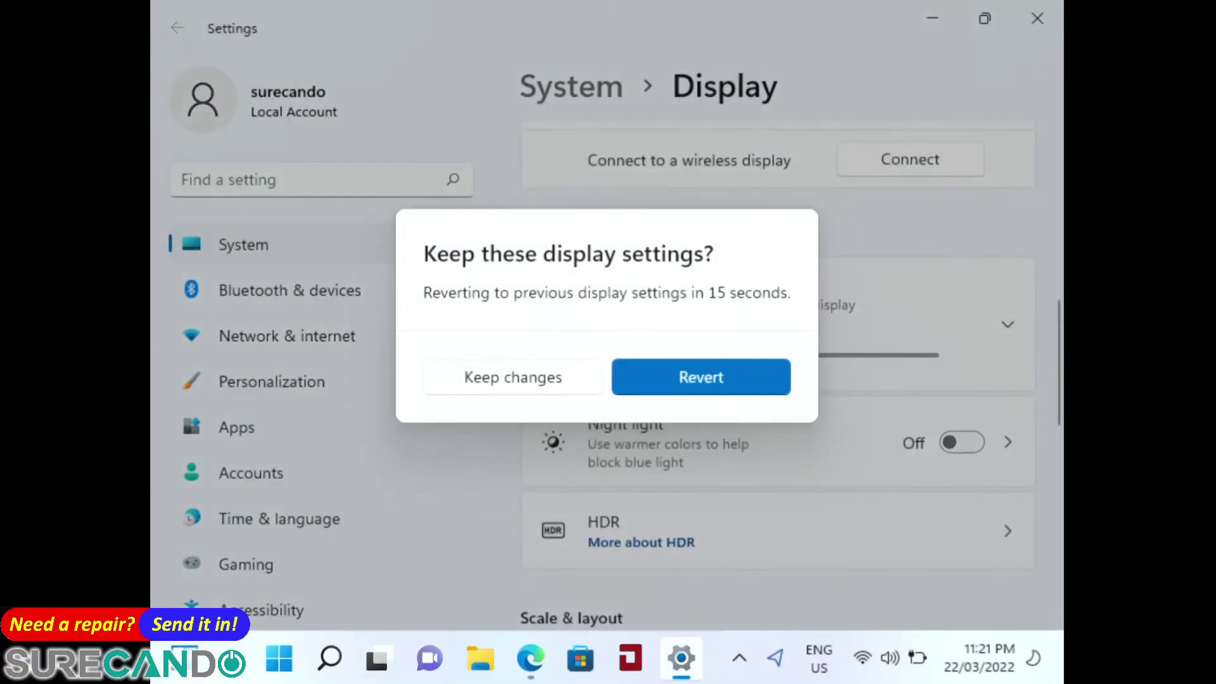
pyautogui.press('Return')
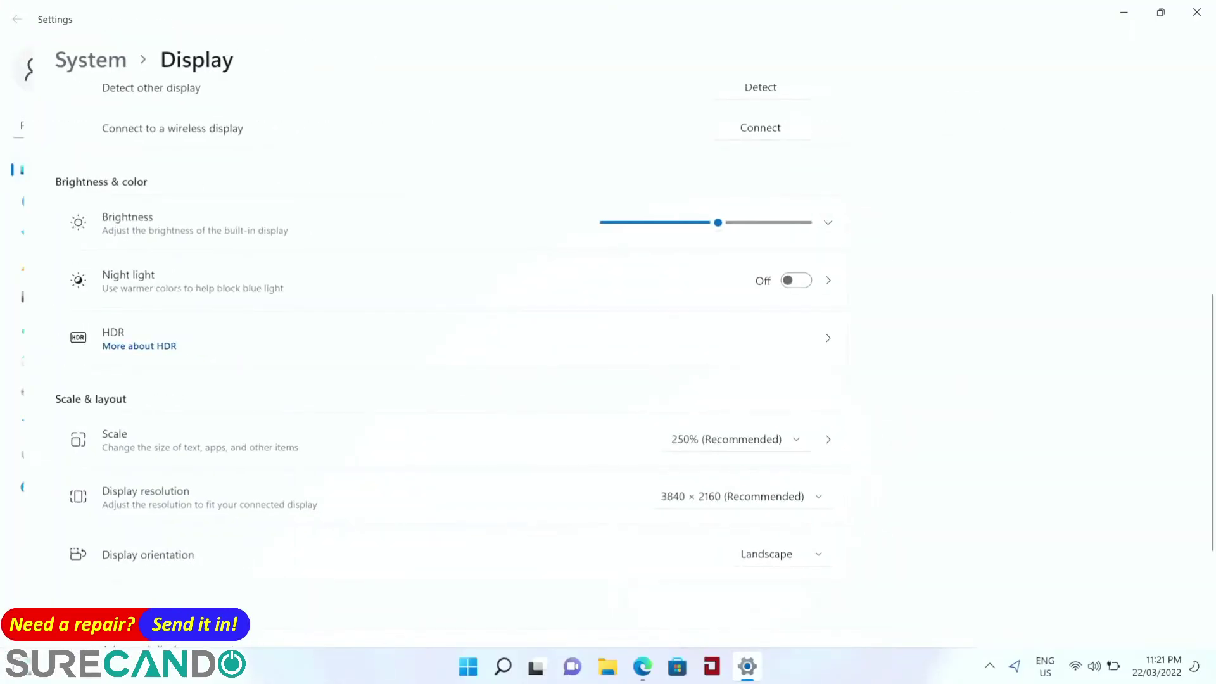
# - Look through the available display resolutions, try 1920 × 1080 and revert to the previous display settings
pyautogui.click(741, 496)
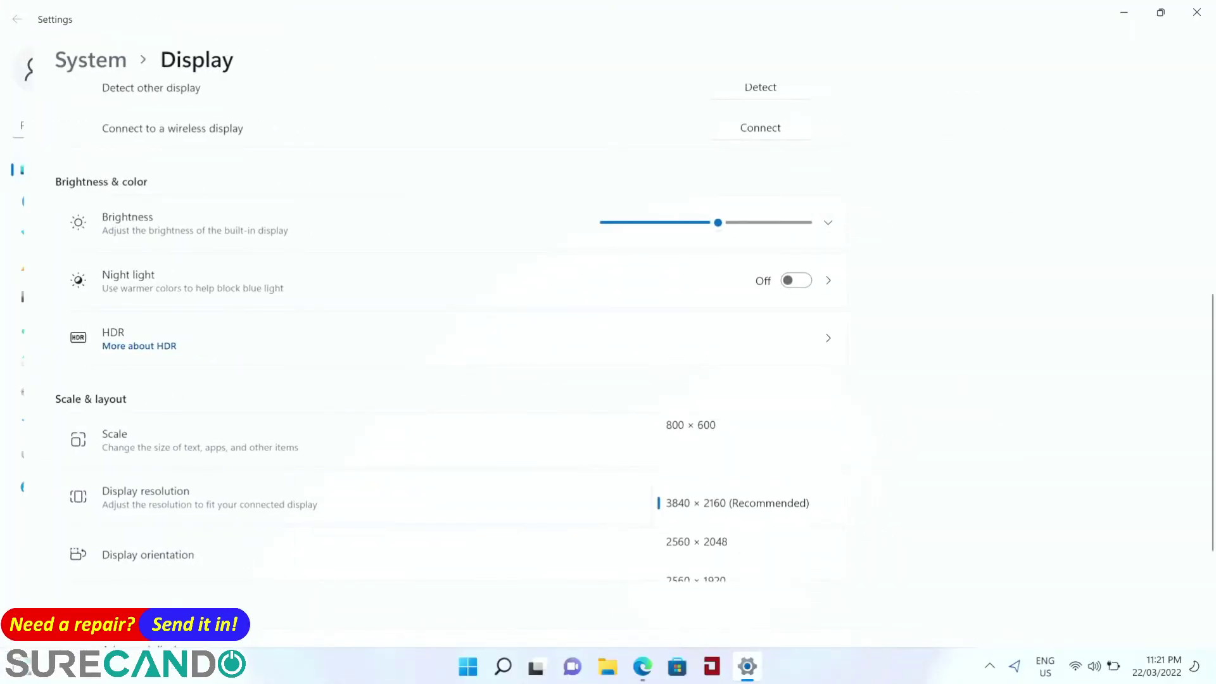
pyautogui.scroll(-4, 747, 487)
pyautogui.scroll(-4, 747, 481)
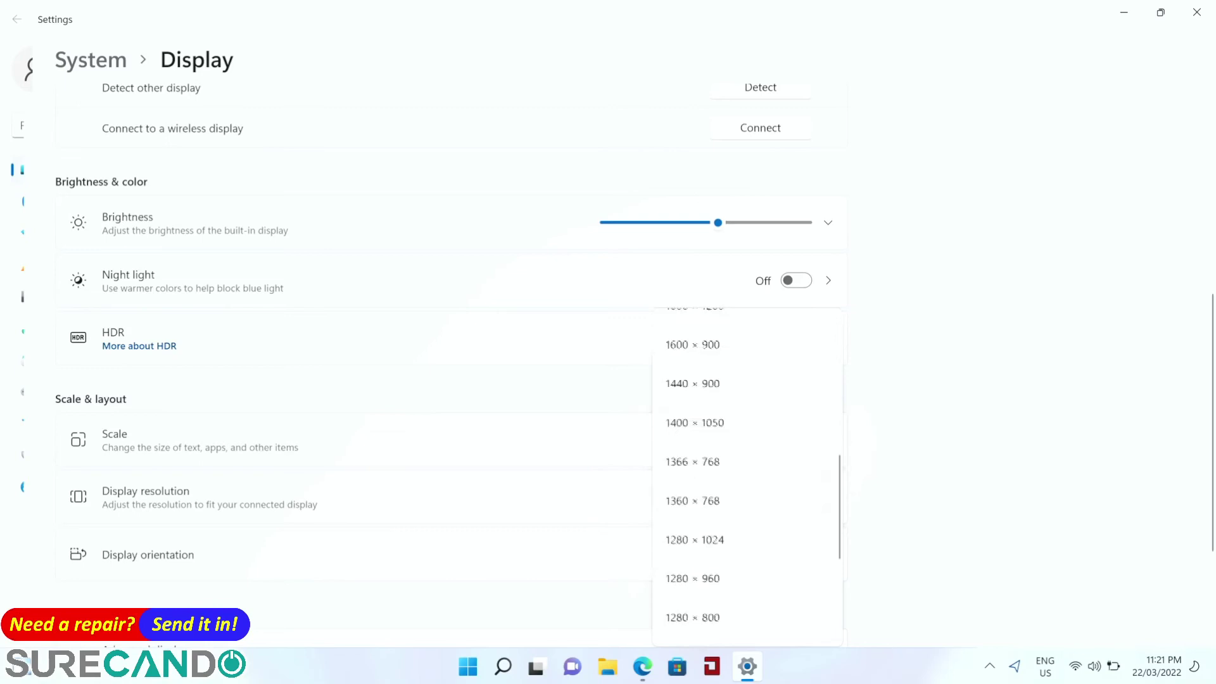
pyautogui.scroll(4, 747, 481)
pyautogui.scroll(5, 747, 481)
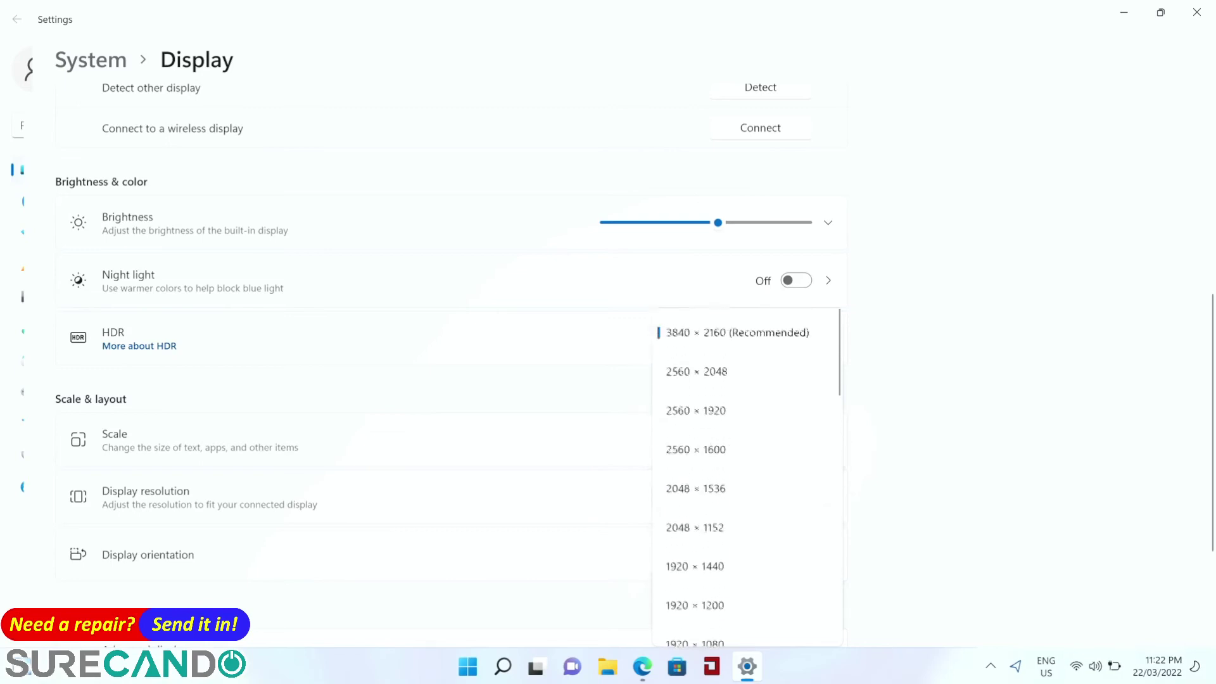
pyautogui.scroll(-3, 747, 481)
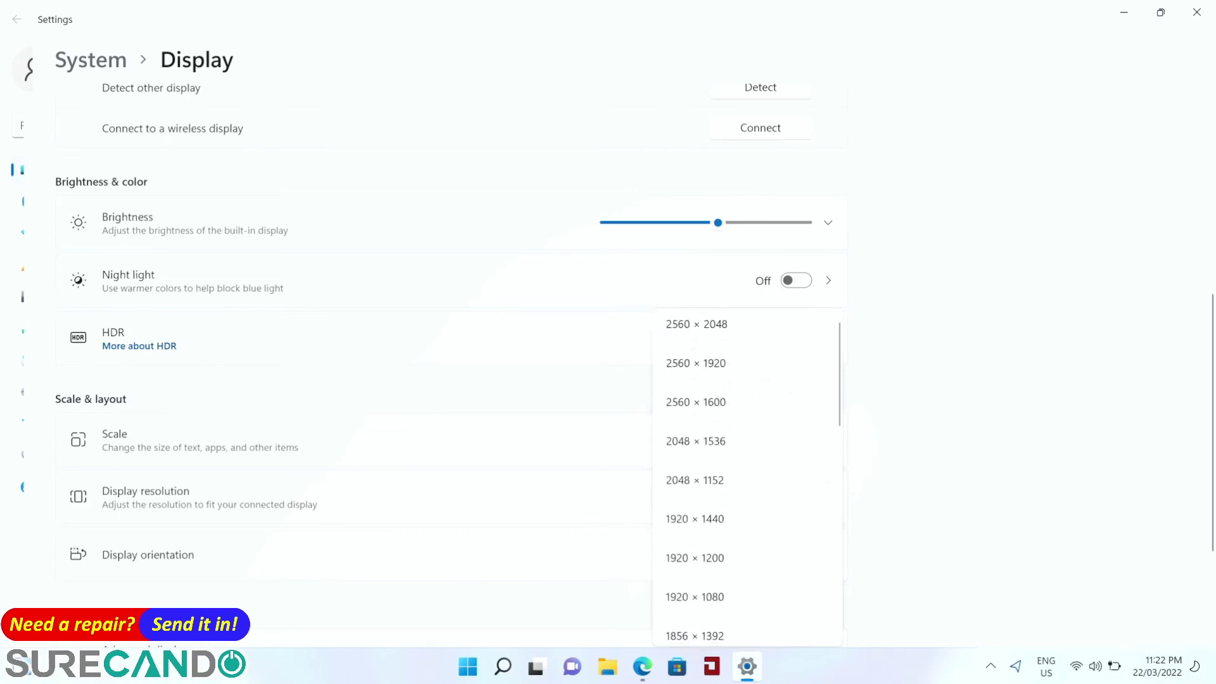
pyautogui.click(694, 597)
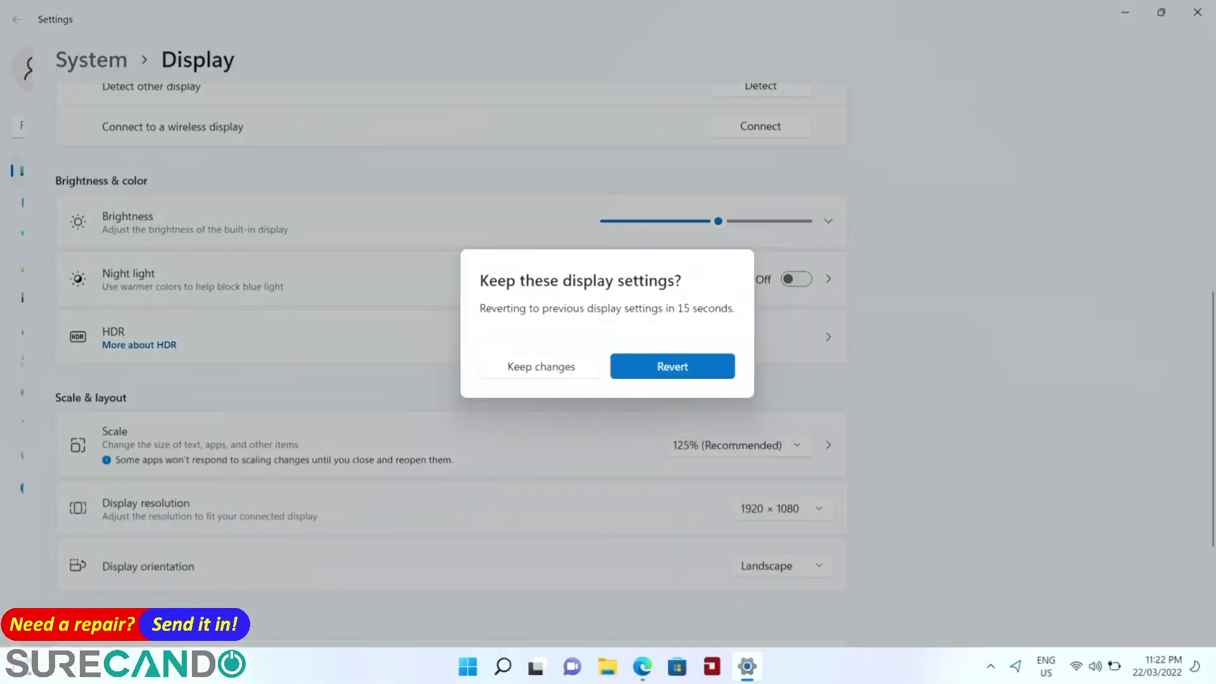
pyautogui.click(672, 366)
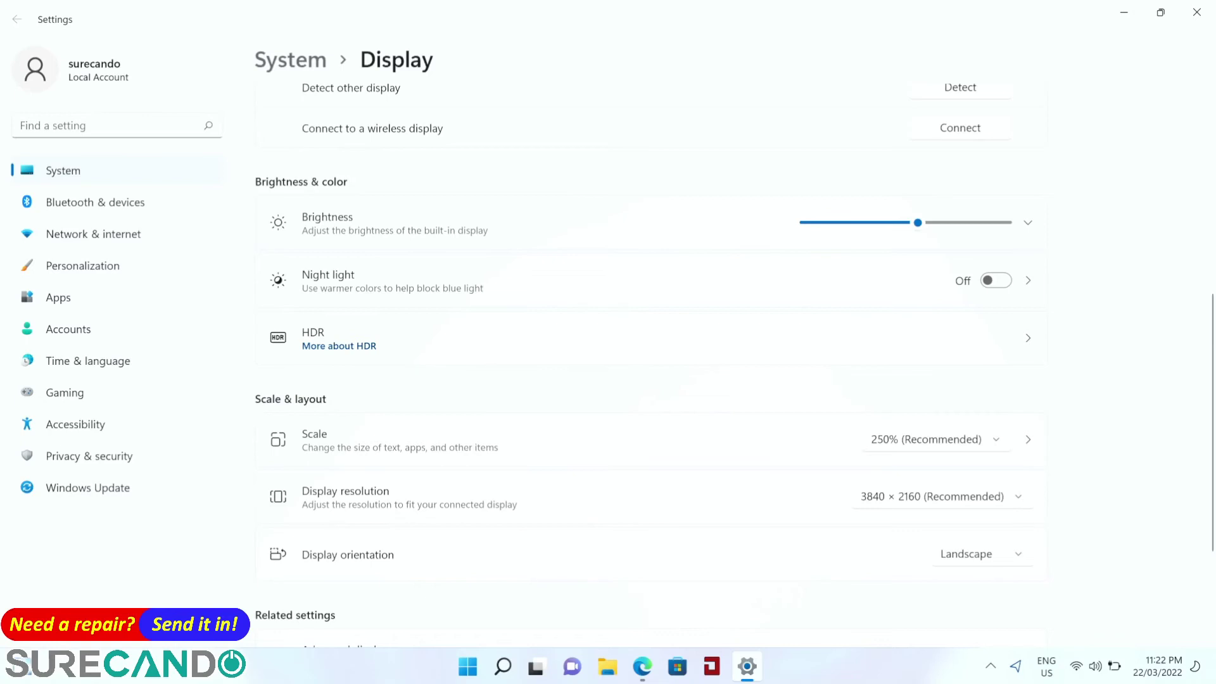
# - Lower the built-in display's brightness slightly and return to the display arrangement settings
pyautogui.press('Right')
pyautogui.press('Right')
pyautogui.press('Right')
pyautogui.press('Right')
pyautogui.press('Right')
pyautogui.press('Right')
pyautogui.press('Right')
pyautogui.press('Right')
pyautogui.press('End')
pyautogui.scroll(5, 651, 348)
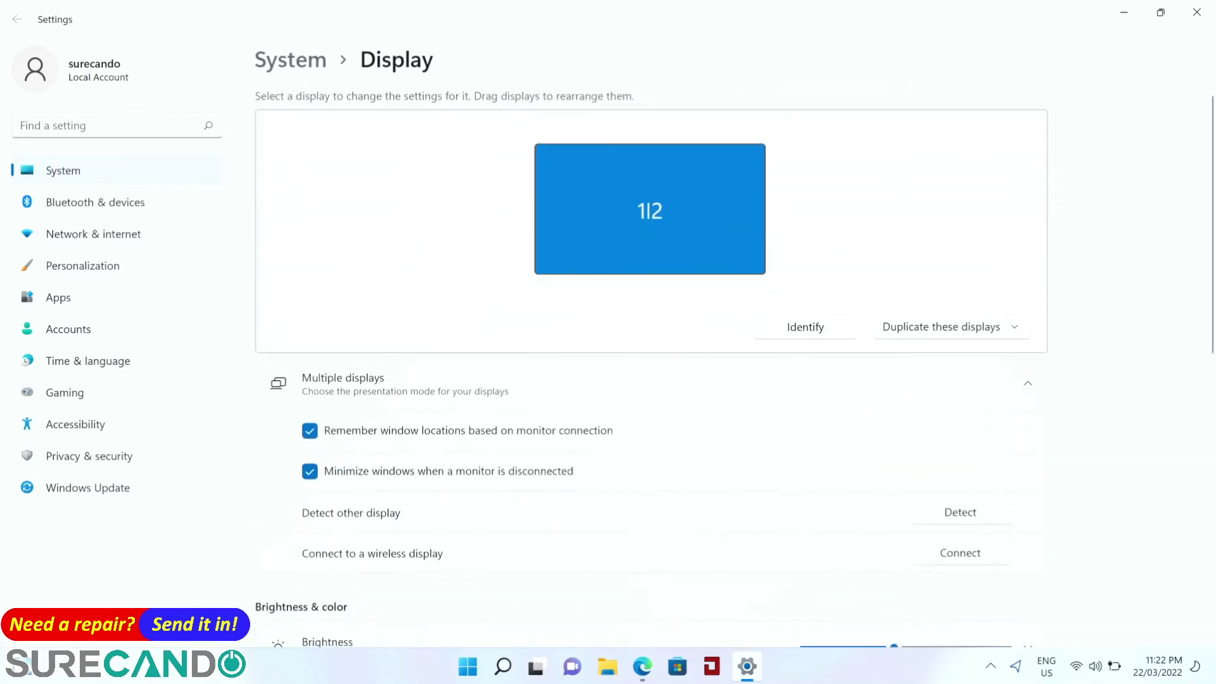
# - Extend the desktop to the second display and run the Unigine Heaven Benchmark from its launcher window there
pyautogui.press('space')
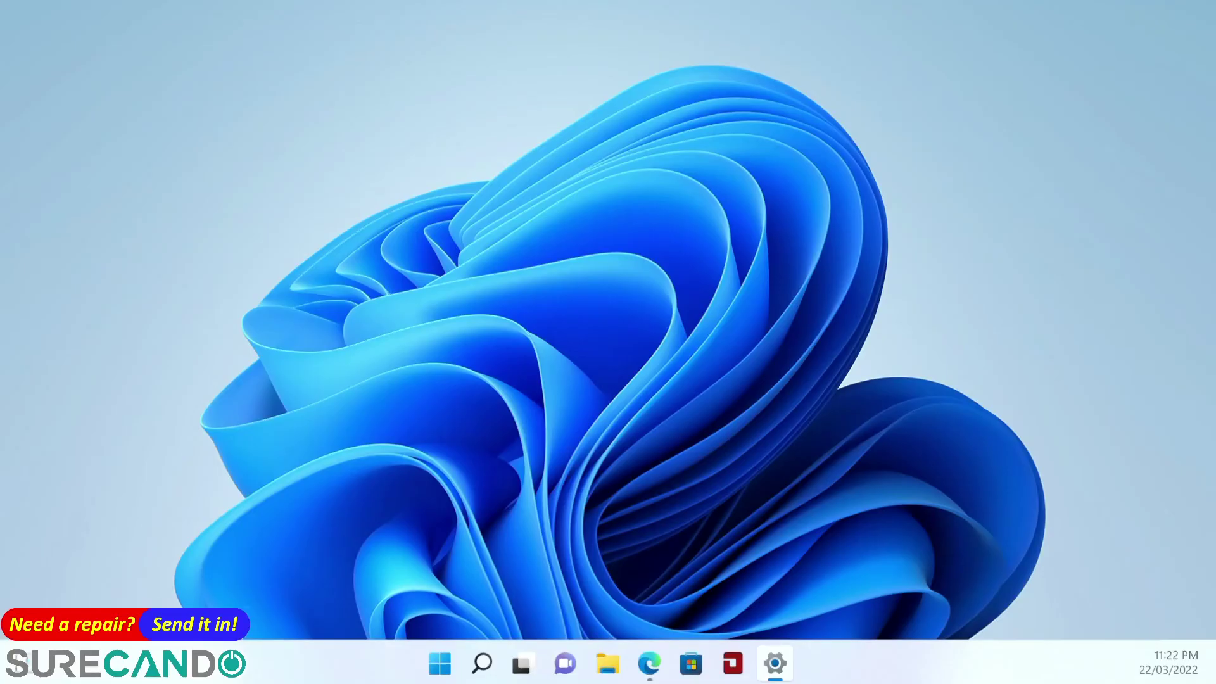
pyautogui.click(955, 71)
pyautogui.click(775, 663)
pyautogui.moveTo(0, 326); pyautogui.dragTo(0, 257)
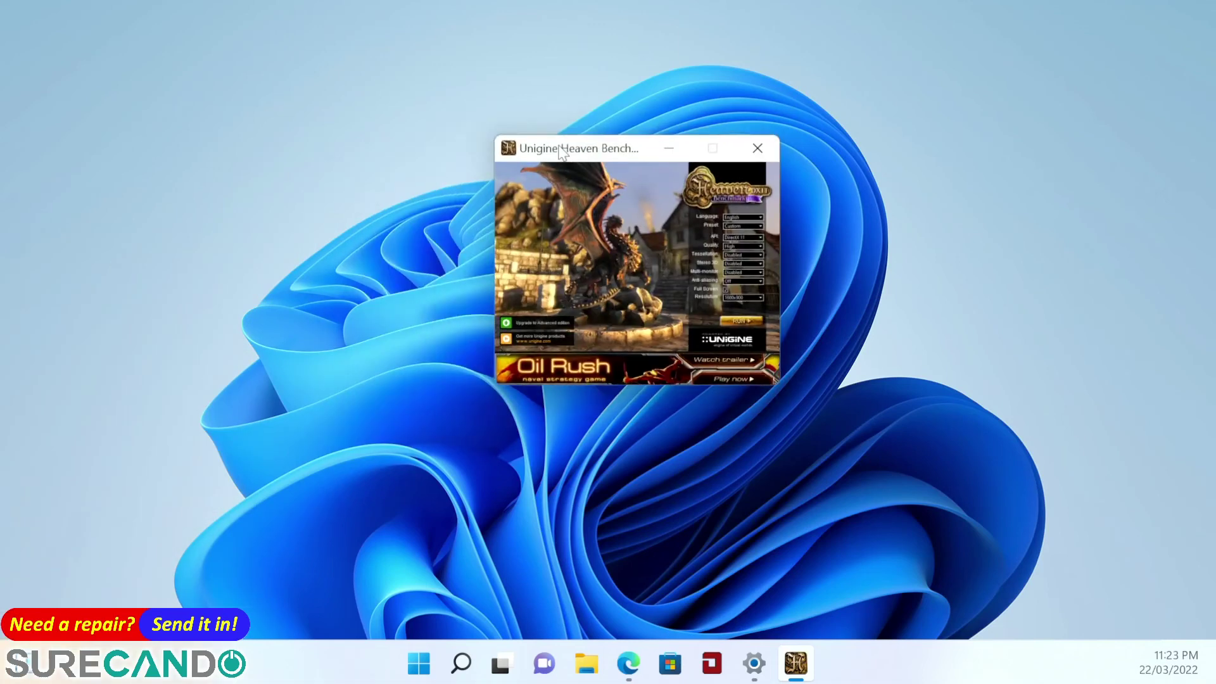
pyautogui.click(753, 318)
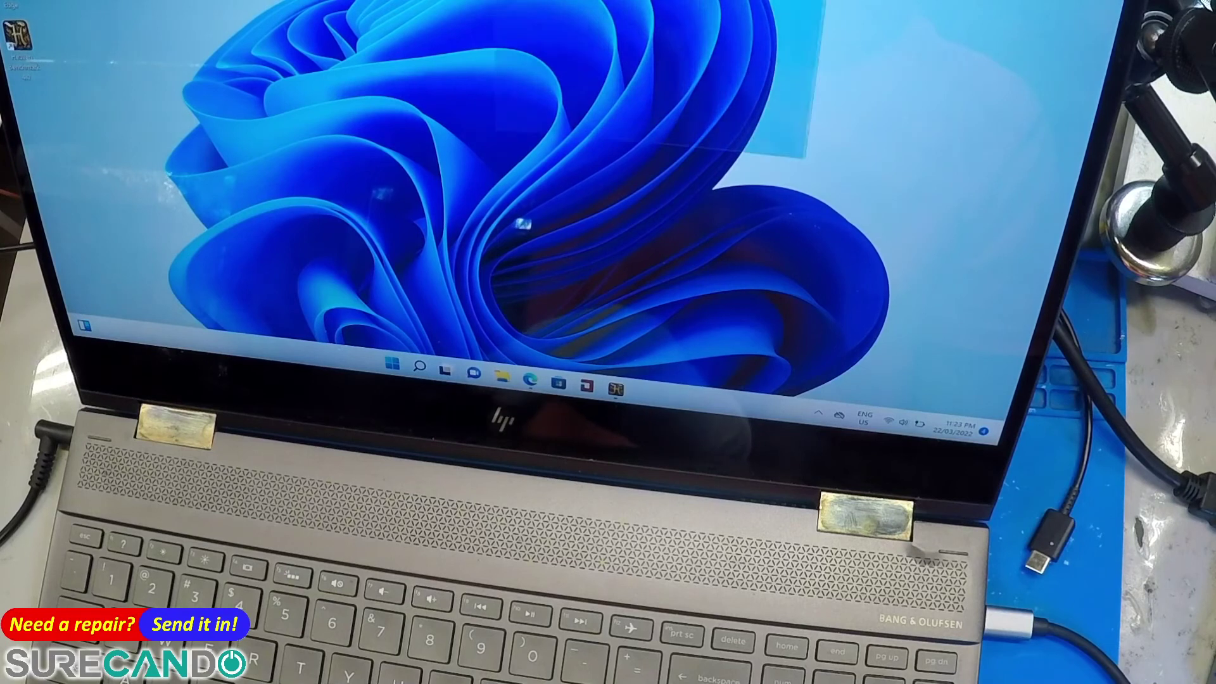
pyautogui.rightClick(681, 211)
pyautogui.click(629, 221)
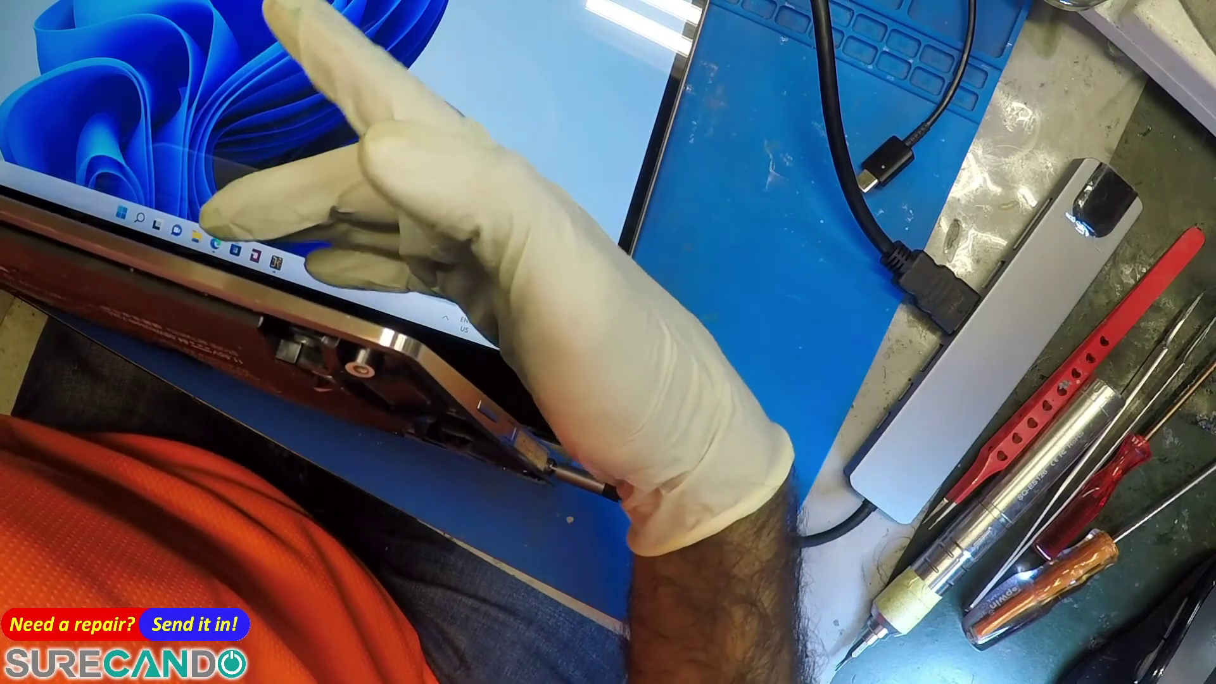
pyautogui.press('super+p')
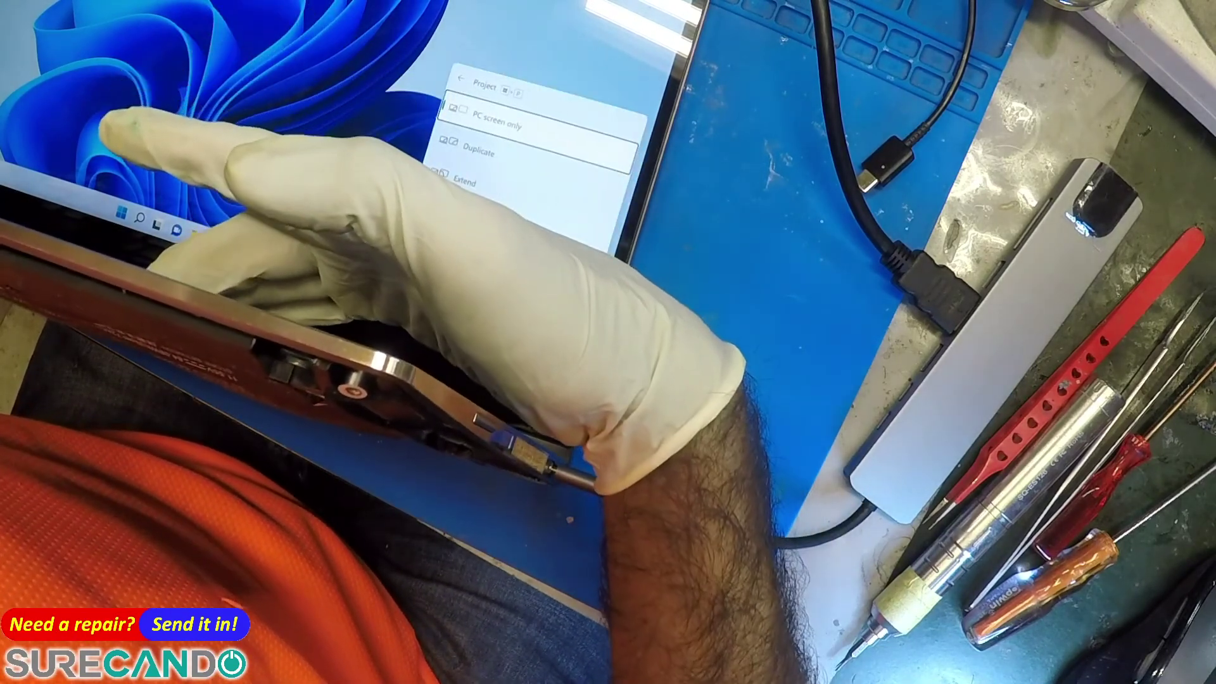